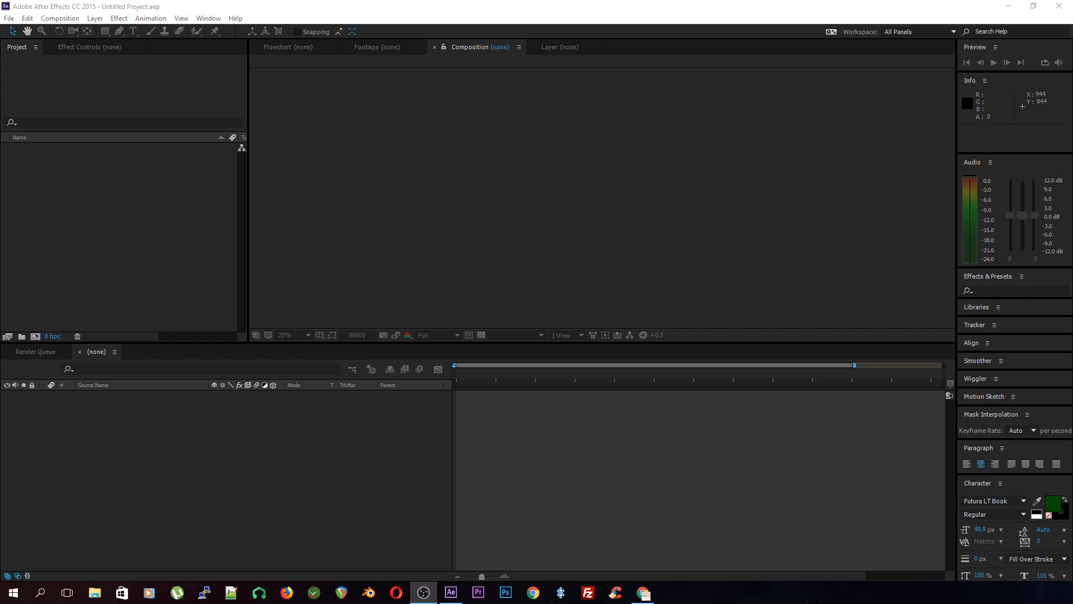
Switch to Chrome, go to teach.motion-live.com and open the free video tutorials page down to its course filters.
{"action": "left_click_drag", "start_coordinate": [1072, 185], "coordinate": [632, 1]}
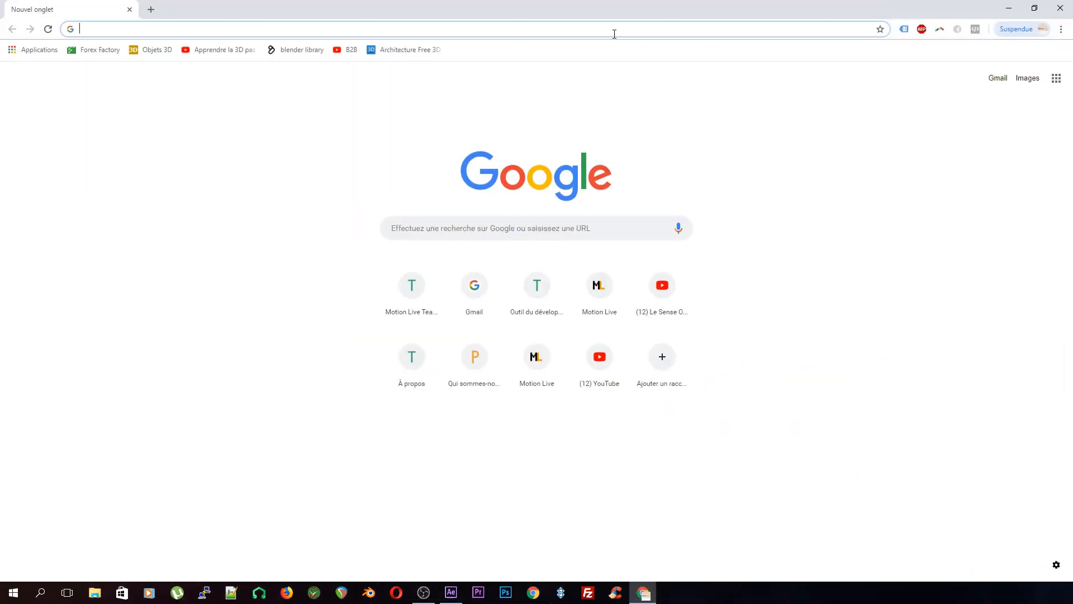
{"action": "type", "text": "teach.motion-live.com"}
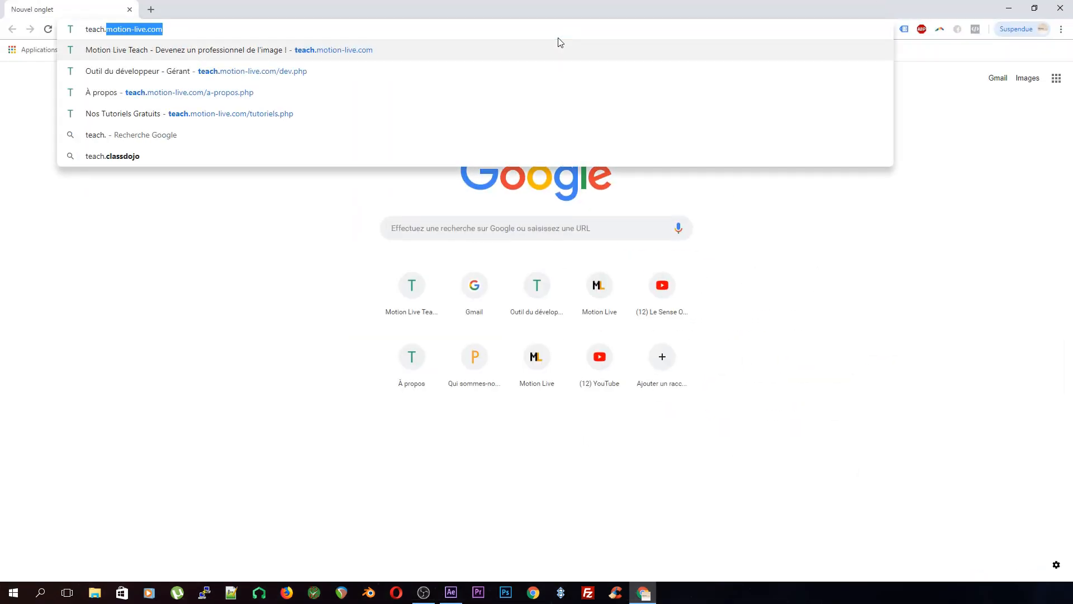
{"action": "key", "text": "Return"}
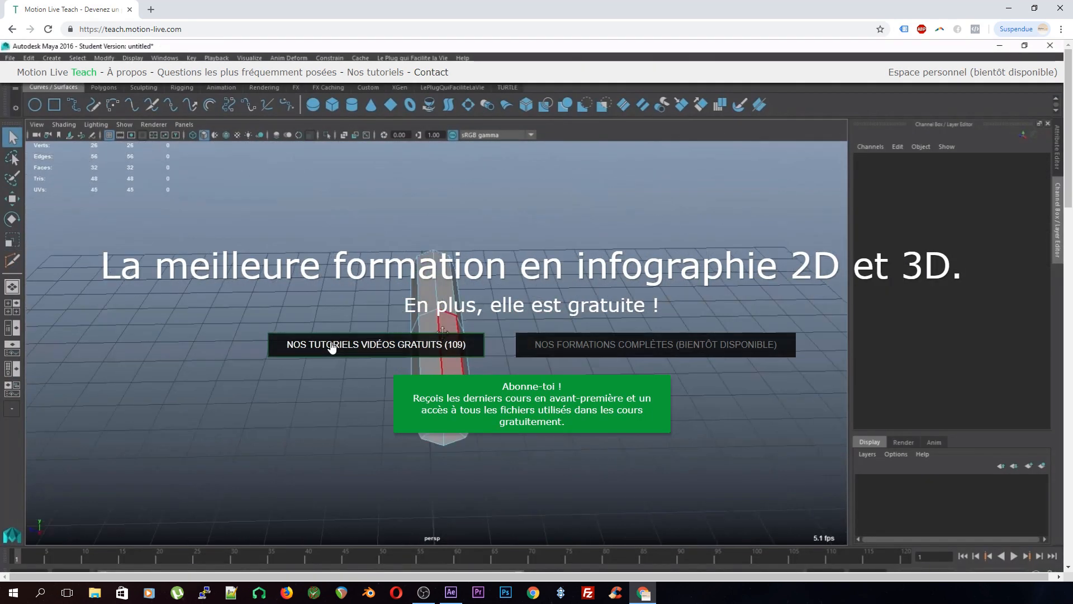
{"action": "left_click", "coordinate": [341, 344]}
{"action": "scroll", "coordinate": [341, 343], "scroll_direction": "down", "scroll_amount": 6}
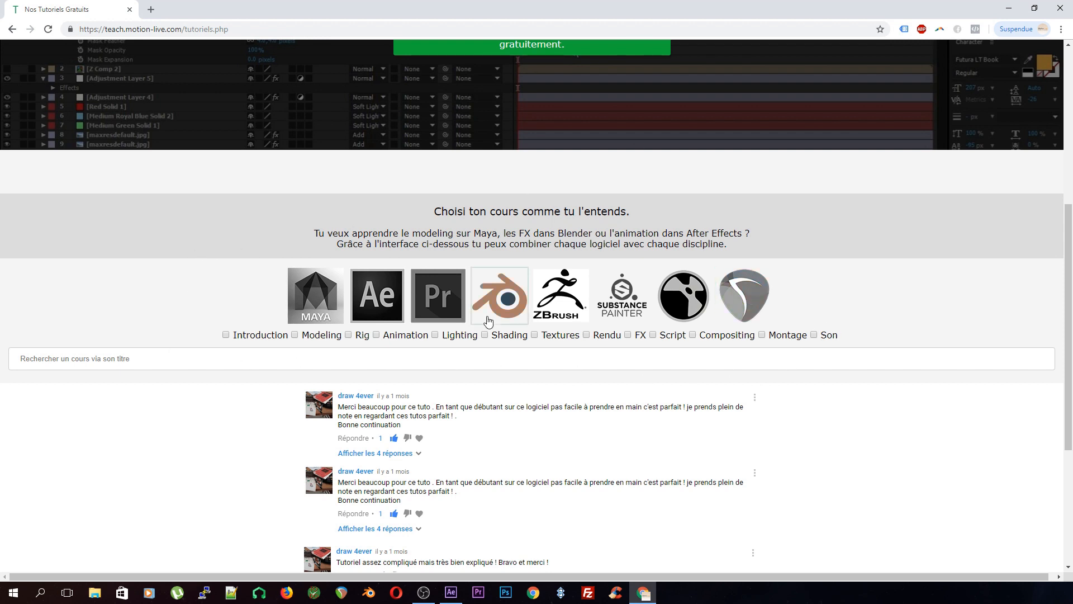
Filter the courses by After Effects and Animation, and remove the Animation filter again.
{"action": "left_click", "coordinate": [400, 308]}
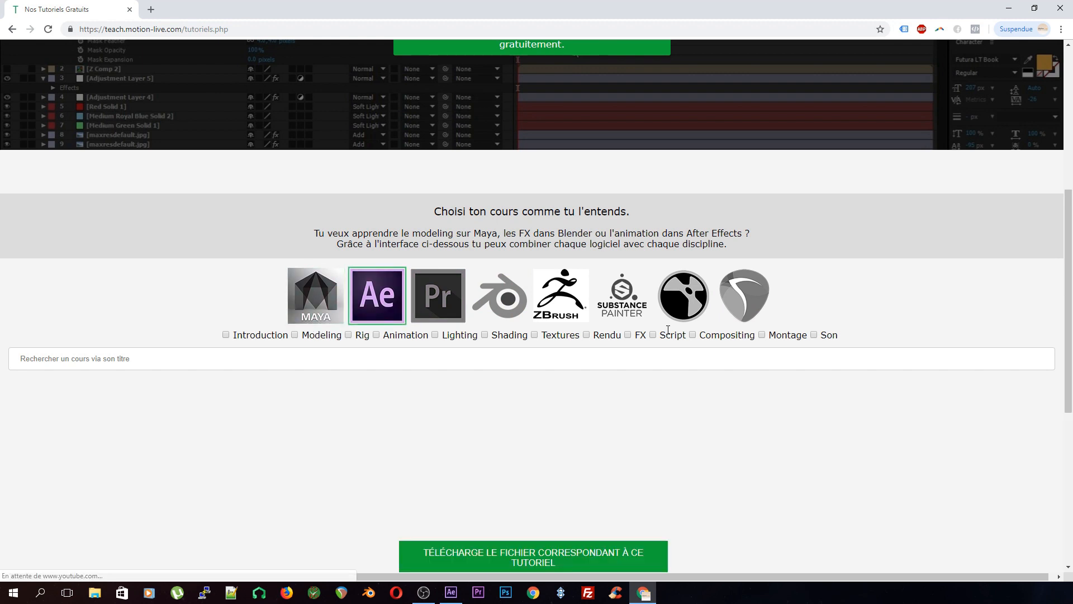
{"action": "left_click", "coordinate": [376, 334]}
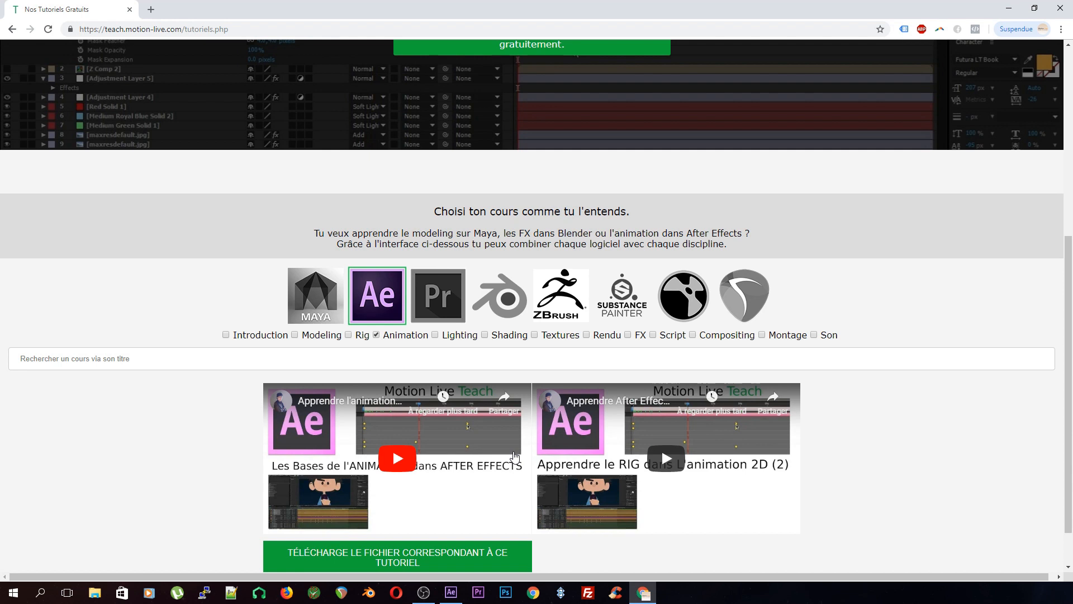
{"action": "left_click", "coordinate": [377, 334]}
Search the course titles for "perso", look through the matching tutorials and clear the search.
{"action": "left_click", "coordinate": [349, 502]}
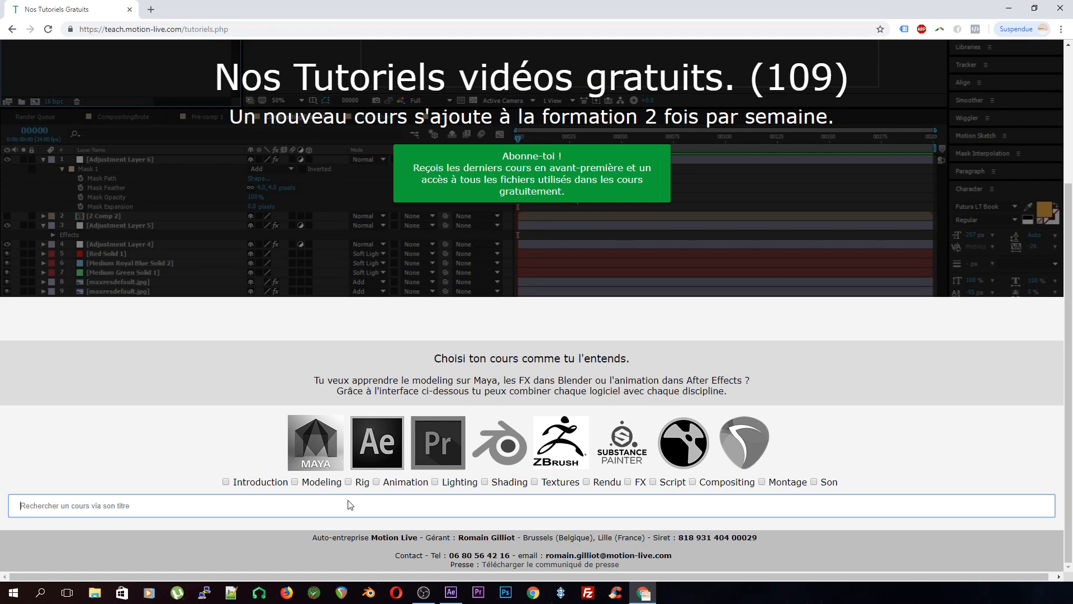
{"action": "type", "text": "perso"}
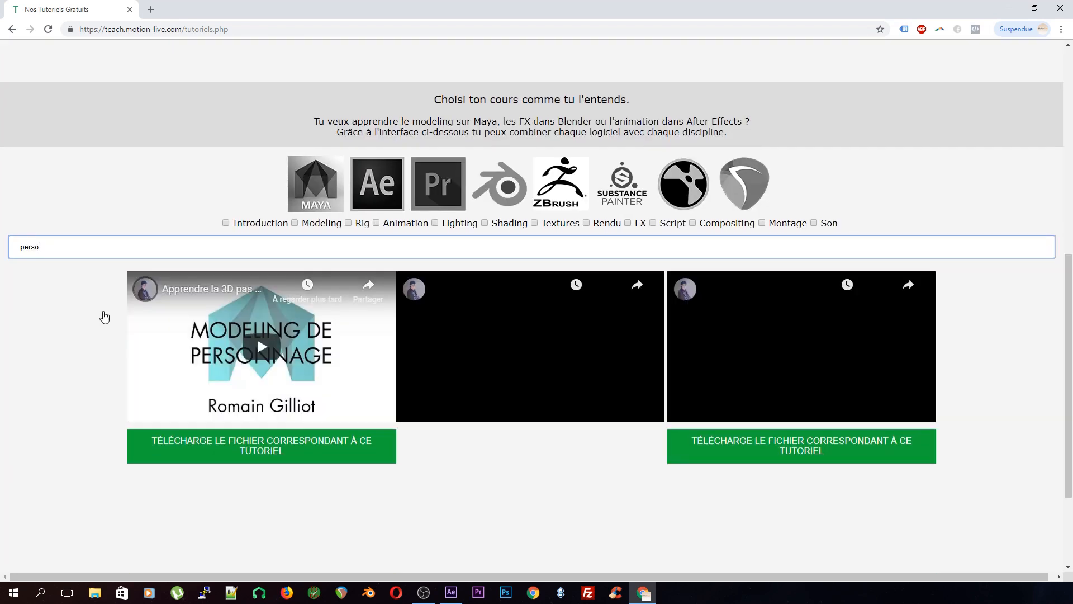
{"action": "scroll", "coordinate": [773, 390], "scroll_direction": "down", "scroll_amount": 3}
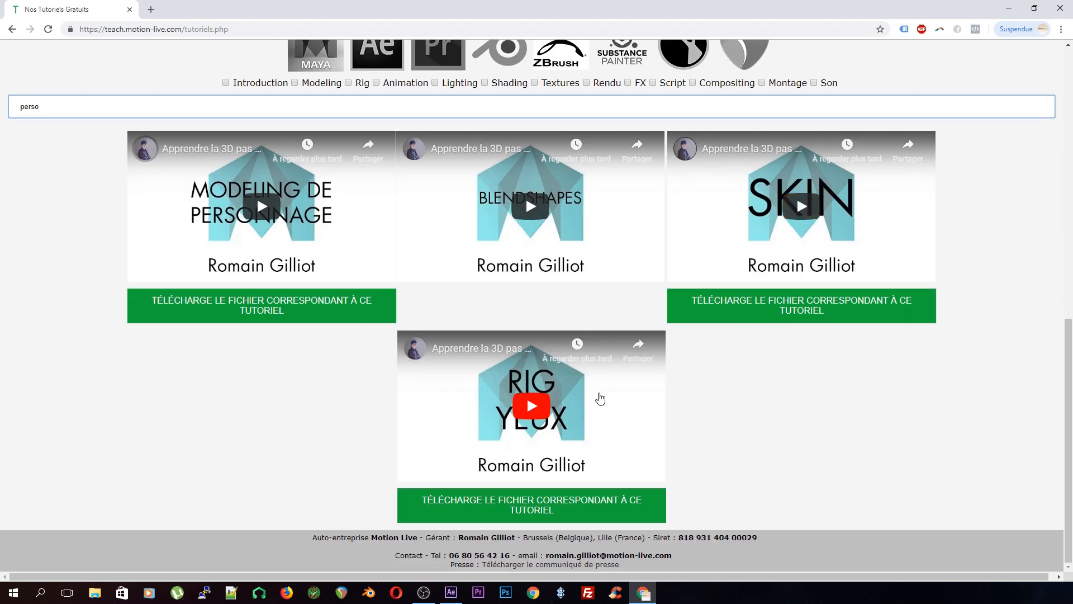
{"action": "key", "text": "ctrl+a"}
{"action": "key", "text": "BackSpace"}
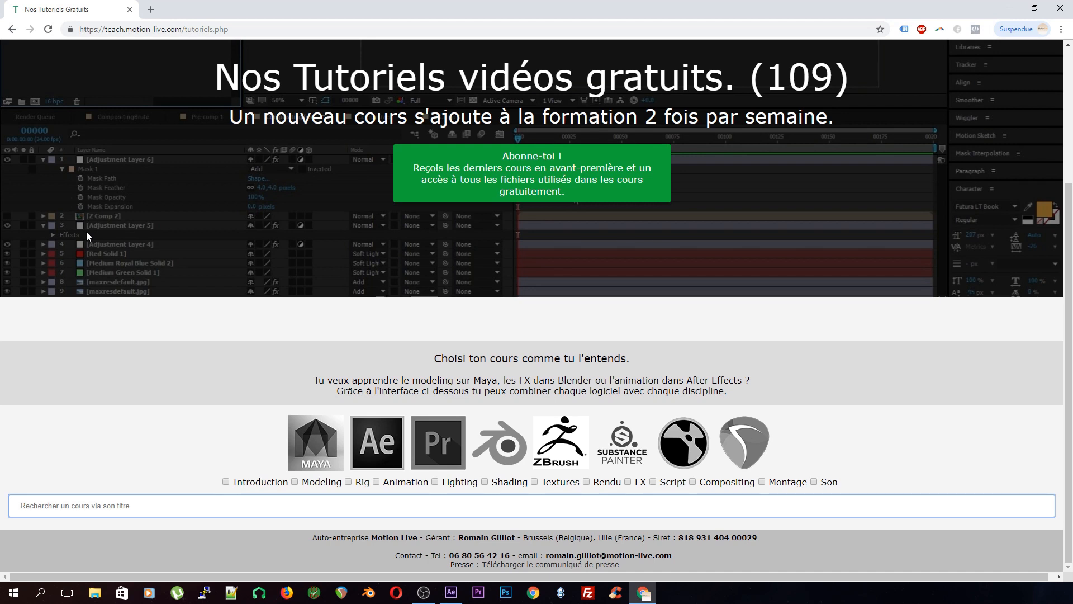
Follow the free subscription link in the header of the tutorials page.
{"action": "scroll", "coordinate": [102, 209], "scroll_direction": "up", "scroll_amount": 3}
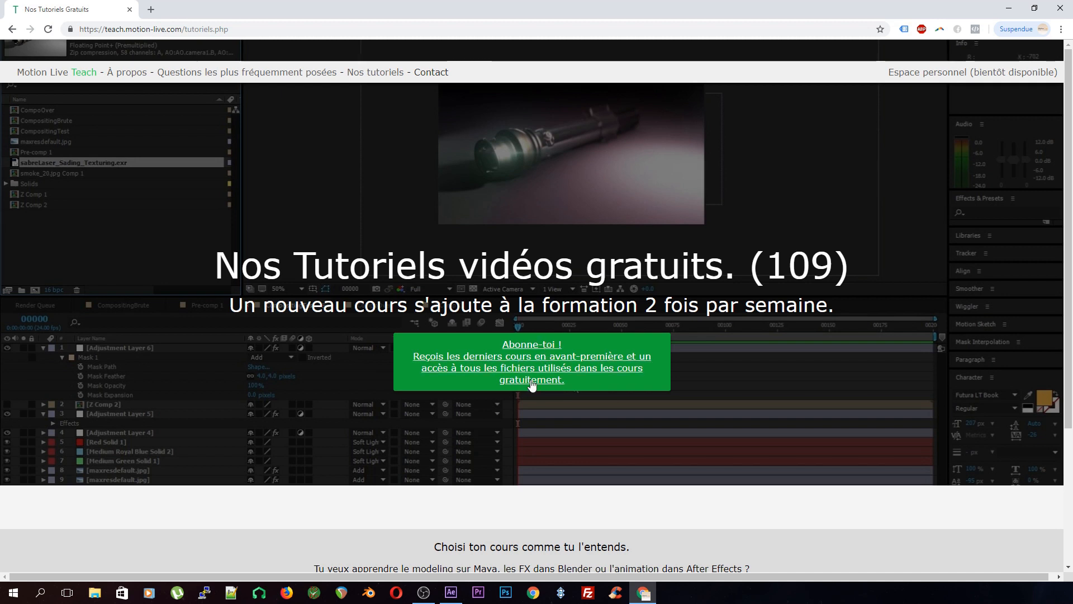
{"action": "left_click", "coordinate": [495, 369]}
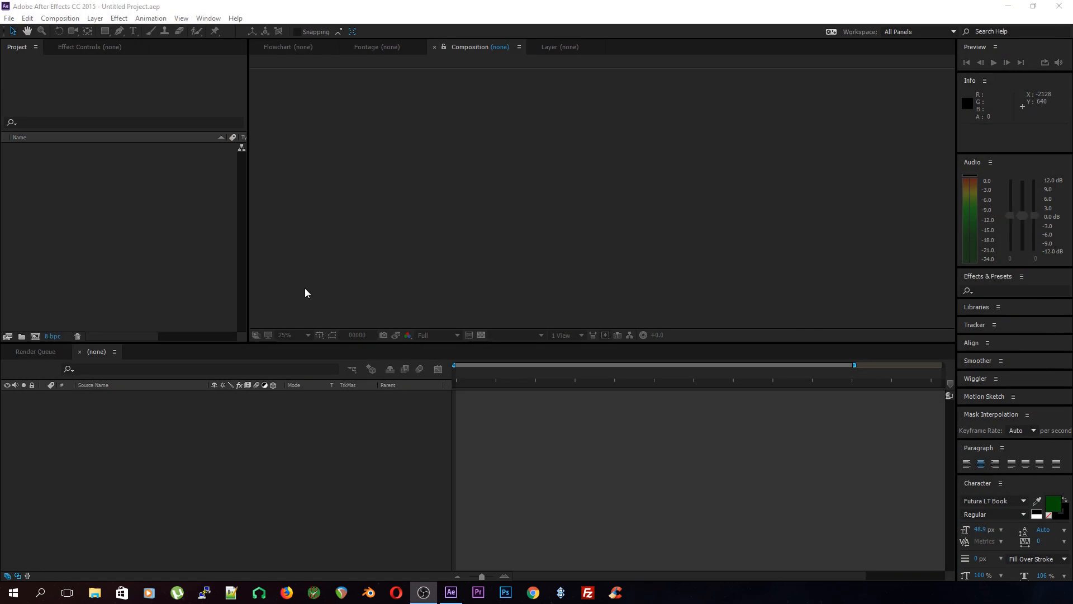
Set the project's color depth to 16 bits per channel with a linearized sRGB IEC61966-2.1 working space.
{"action": "left_click", "coordinate": [53, 336]}
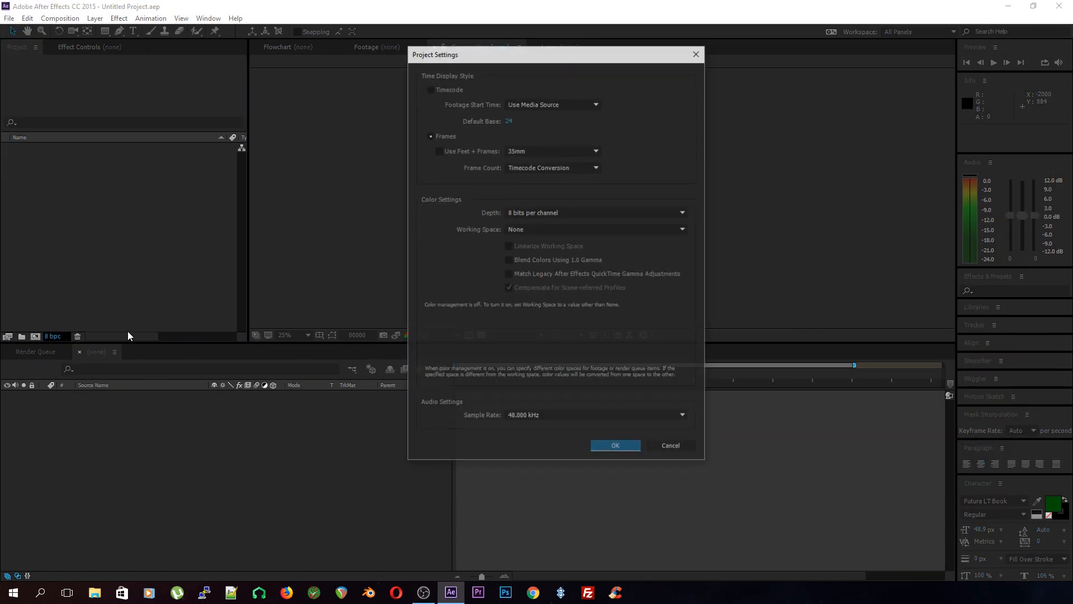
{"action": "left_click", "coordinate": [539, 213]}
{"action": "left_click", "coordinate": [549, 238]}
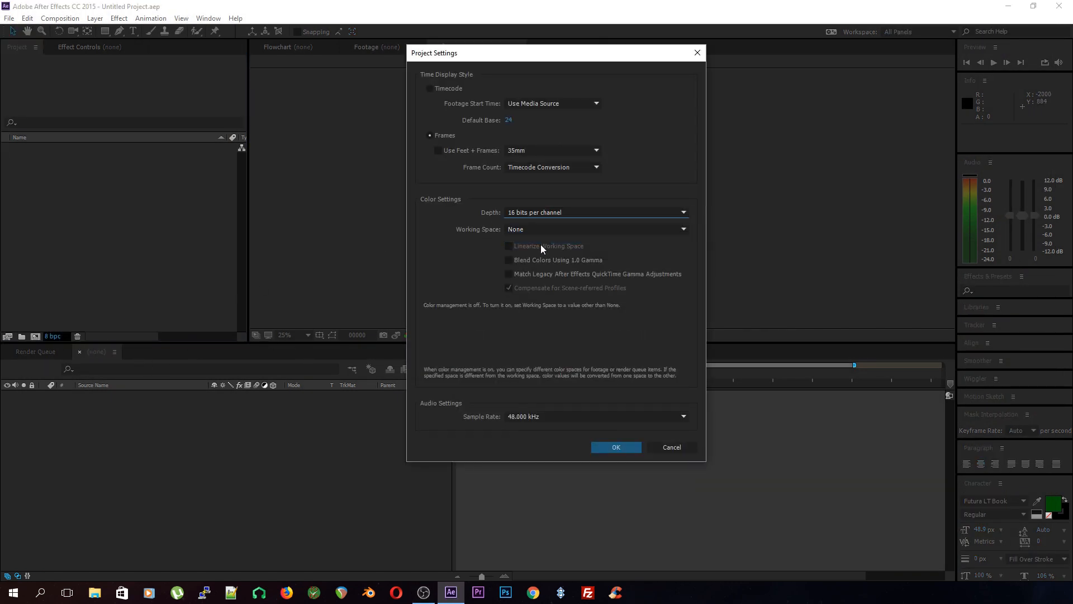
{"action": "left_click", "coordinate": [523, 229]}
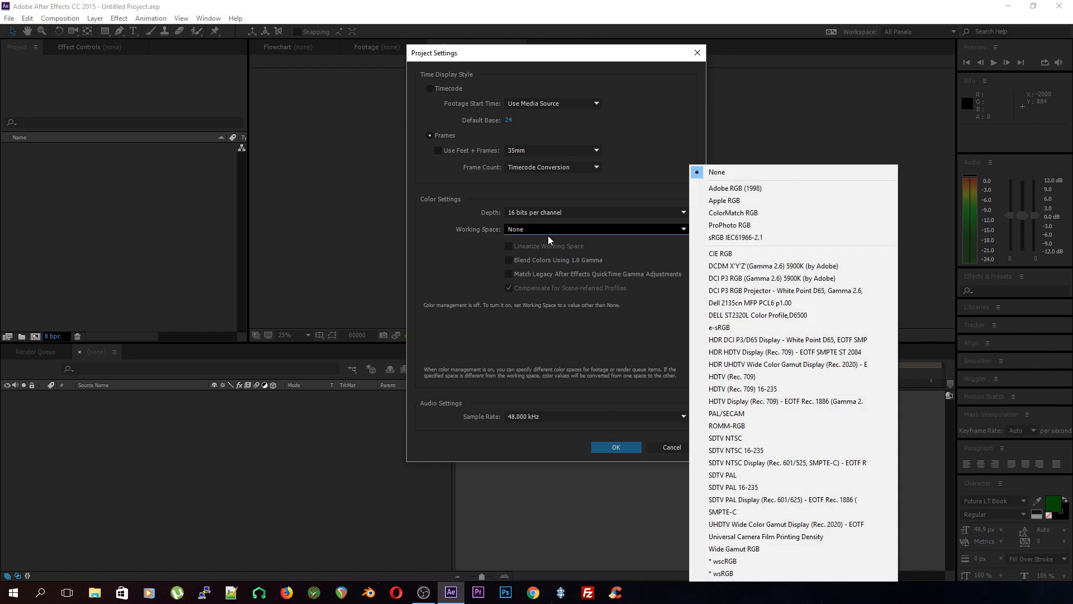
{"action": "left_click", "coordinate": [731, 240]}
{"action": "left_click", "coordinate": [551, 246]}
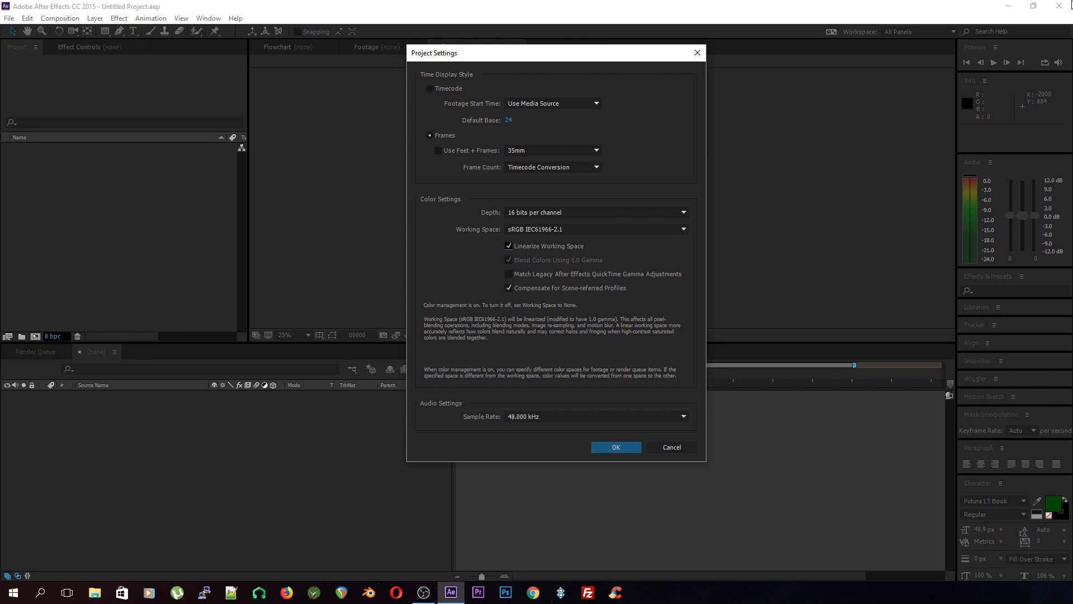
{"action": "left_click", "coordinate": [619, 451]}
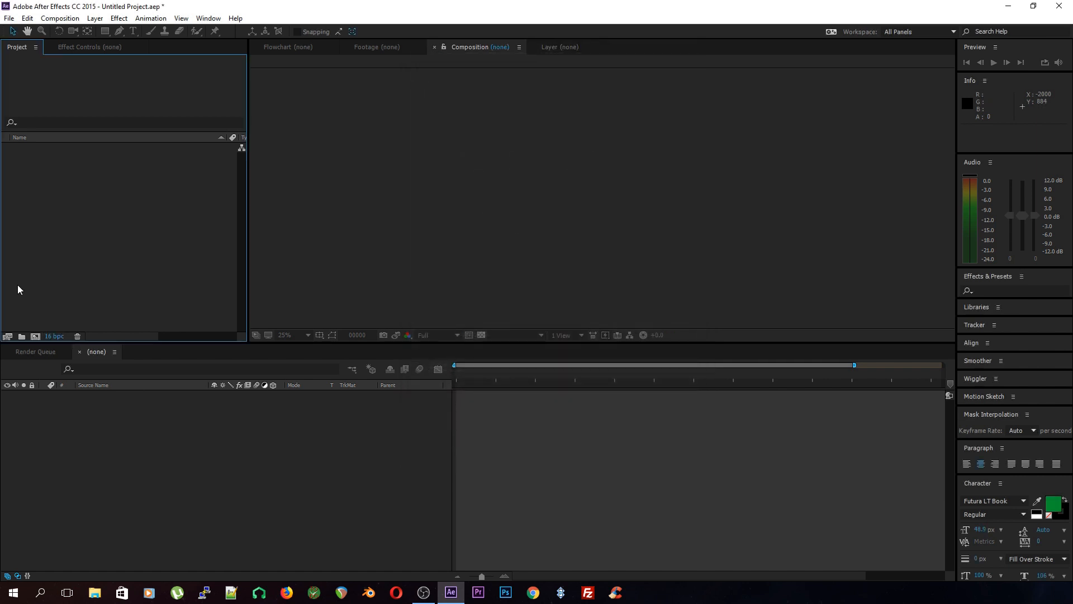
Create a new composition with the HDTV 1080 24 preset and a duration of 1100 frames.
{"action": "left_click", "coordinate": [34, 333]}
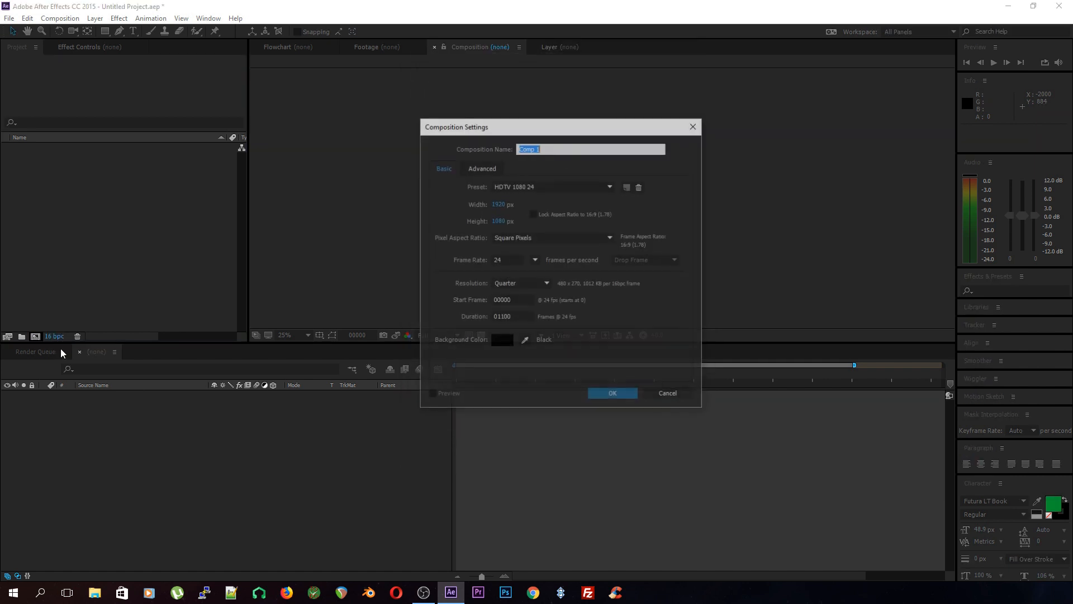
{"action": "left_click", "coordinate": [622, 395]}
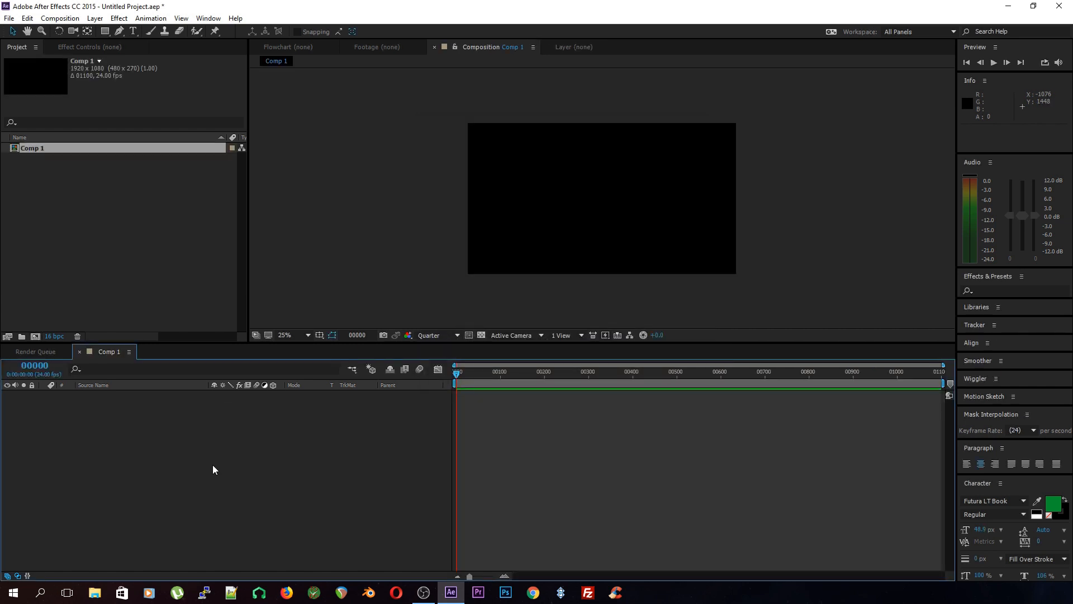
Add a new camera layer to the composition.
{"action": "left_click", "coordinate": [136, 19]}
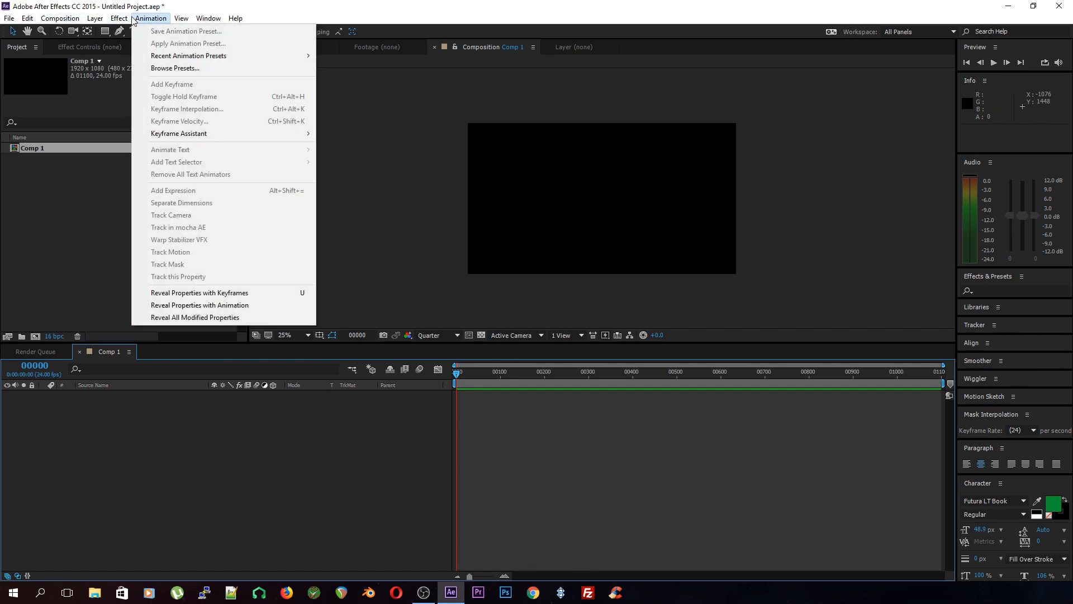
{"action": "mouse_move", "coordinate": [92, 18]}
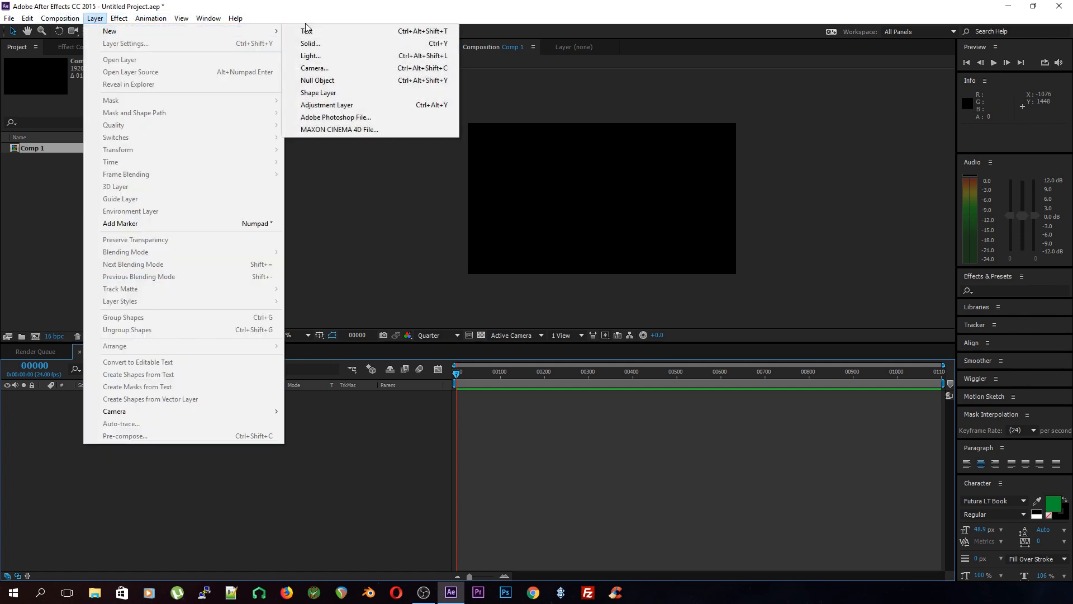
{"action": "left_click", "coordinate": [314, 67]}
{"action": "left_click", "coordinate": [715, 452]}
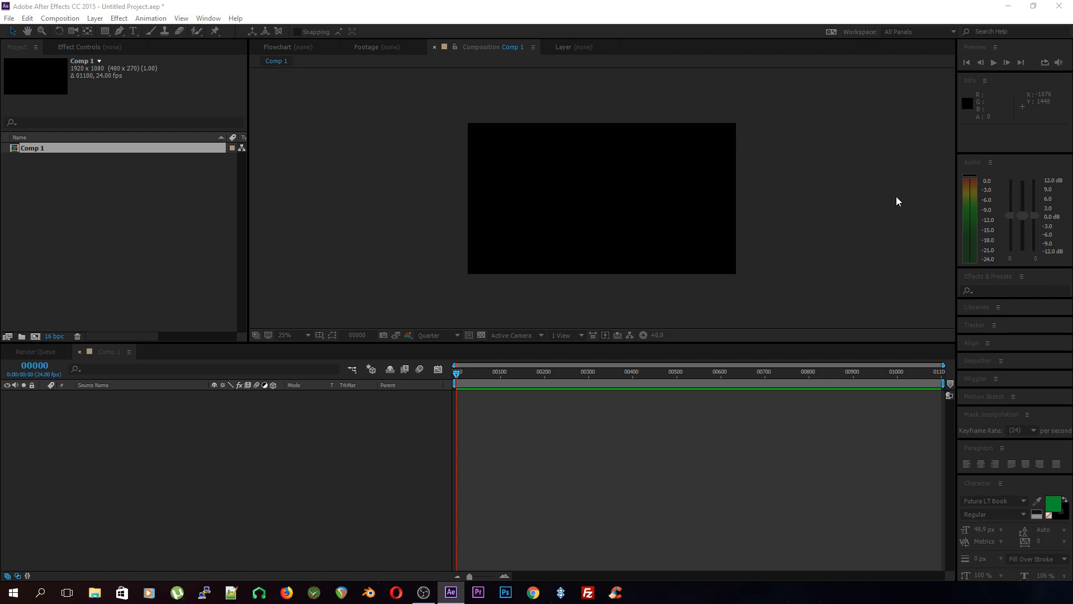
{"action": "left_click_drag", "start_coordinate": [1072, 64], "coordinate": [361, 144]}
{"action": "left_click", "coordinate": [508, 240]}
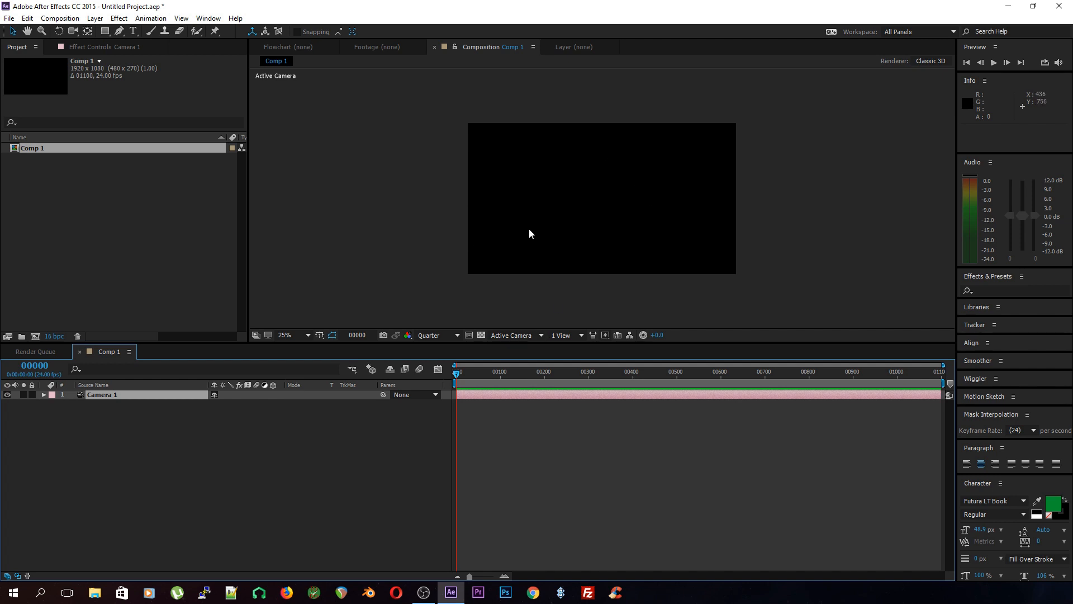
Show the composition in Custom View 1, orbit around the camera to examine its frustum, and deselect the camera layer.
{"action": "left_click", "coordinate": [531, 335]}
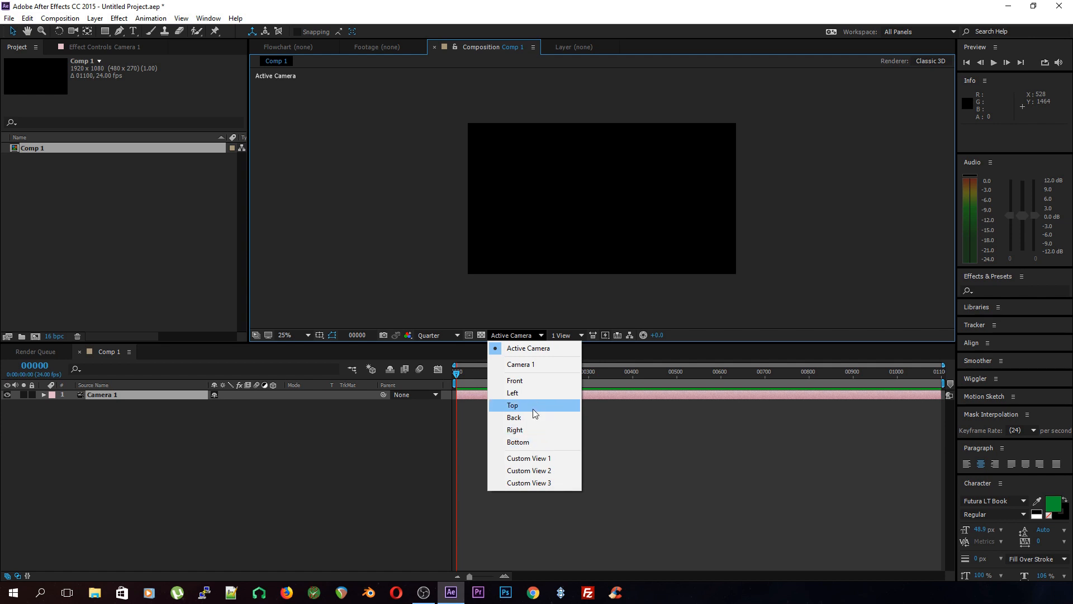
{"action": "left_click", "coordinate": [544, 460]}
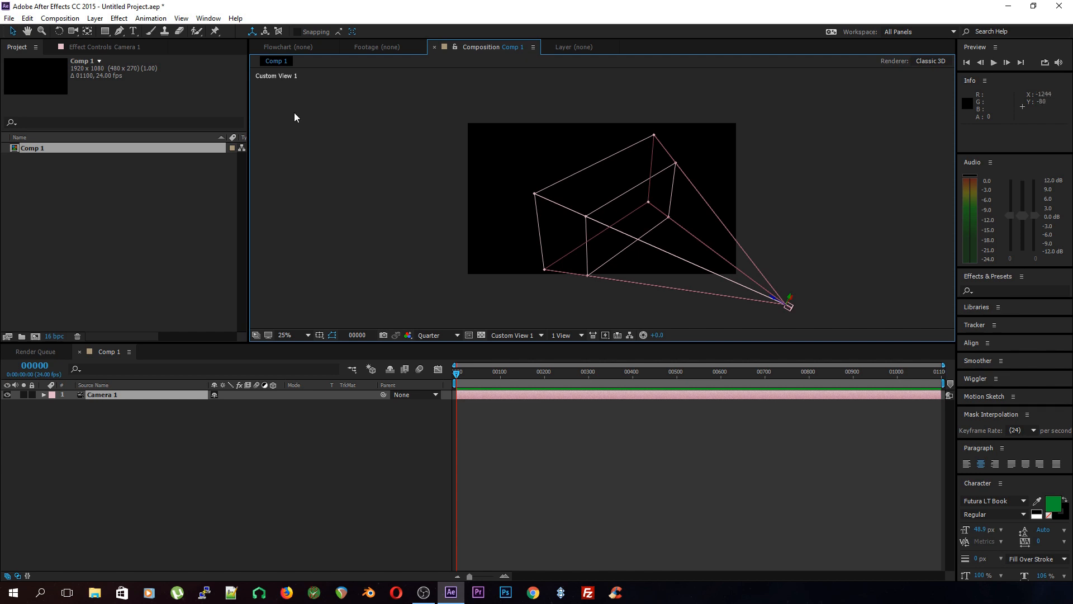
{"action": "left_click", "coordinate": [72, 32]}
{"action": "mouse_move", "coordinate": [527, 198]}
{"action": "left_mouse_down"}
{"action": "mouse_move", "coordinate": [510, 207]}
{"action": "mouse_move", "coordinate": [522, 230]}
{"action": "mouse_move", "coordinate": [567, 213]}
{"action": "mouse_move", "coordinate": [576, 188]}
{"action": "mouse_move", "coordinate": [559, 211]}
{"action": "mouse_move", "coordinate": [489, 170]}
{"action": "mouse_move", "coordinate": [509, 201]}
{"action": "left_mouse_up"}
{"action": "mouse_move", "coordinate": [604, 227]}
{"action": "left_mouse_down"}
{"action": "mouse_move", "coordinate": [598, 211]}
{"action": "mouse_move", "coordinate": [475, 201]}
{"action": "mouse_move", "coordinate": [579, 227]}
{"action": "mouse_move", "coordinate": [559, 212]}
{"action": "mouse_move", "coordinate": [537, 235]}
{"action": "mouse_move", "coordinate": [550, 266]}
{"action": "mouse_move", "coordinate": [549, 225]}
{"action": "mouse_move", "coordinate": [552, 238]}
{"action": "mouse_move", "coordinate": [537, 249]}
{"action": "mouse_move", "coordinate": [616, 231]}
{"action": "left_mouse_up"}
{"action": "left_click_drag", "start_coordinate": [698, 224], "coordinate": [642, 268]}
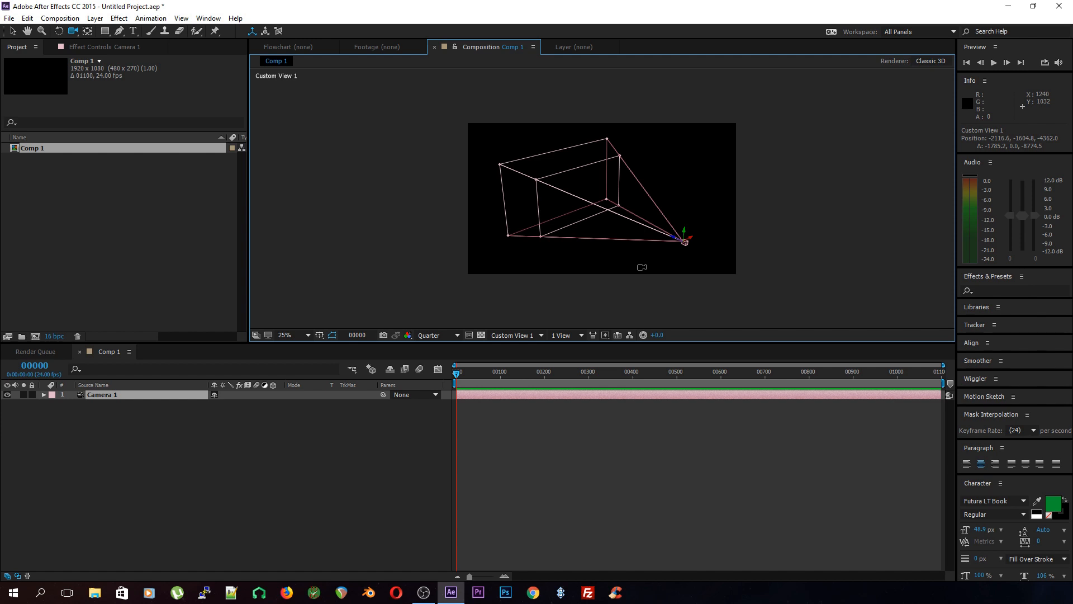
{"action": "left_click_drag", "start_coordinate": [642, 267], "coordinate": [637, 242]}
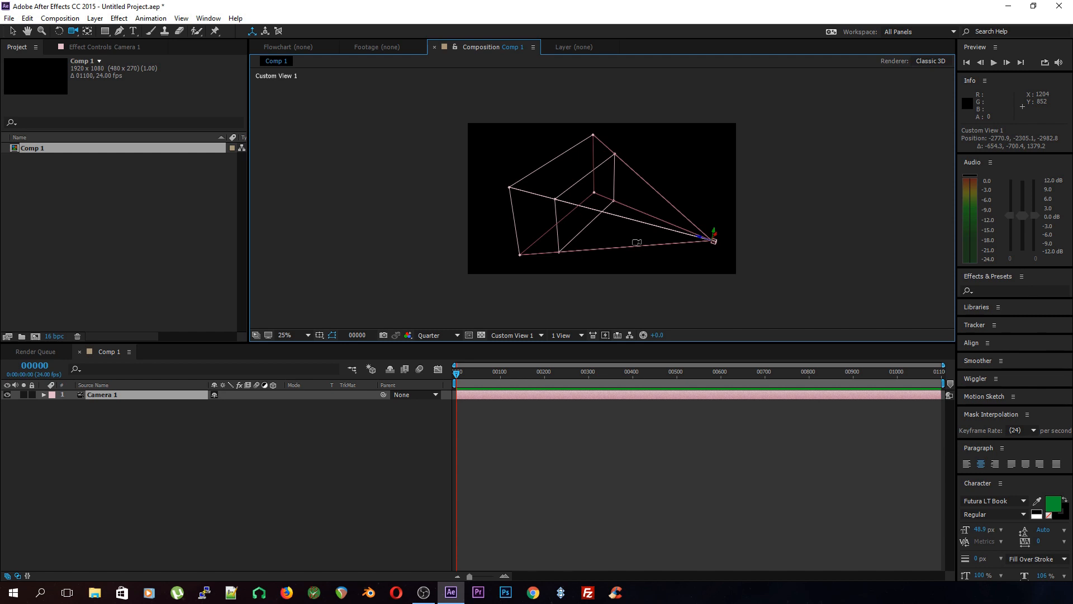
{"action": "key", "text": "v"}
{"action": "left_click", "coordinate": [398, 433]}
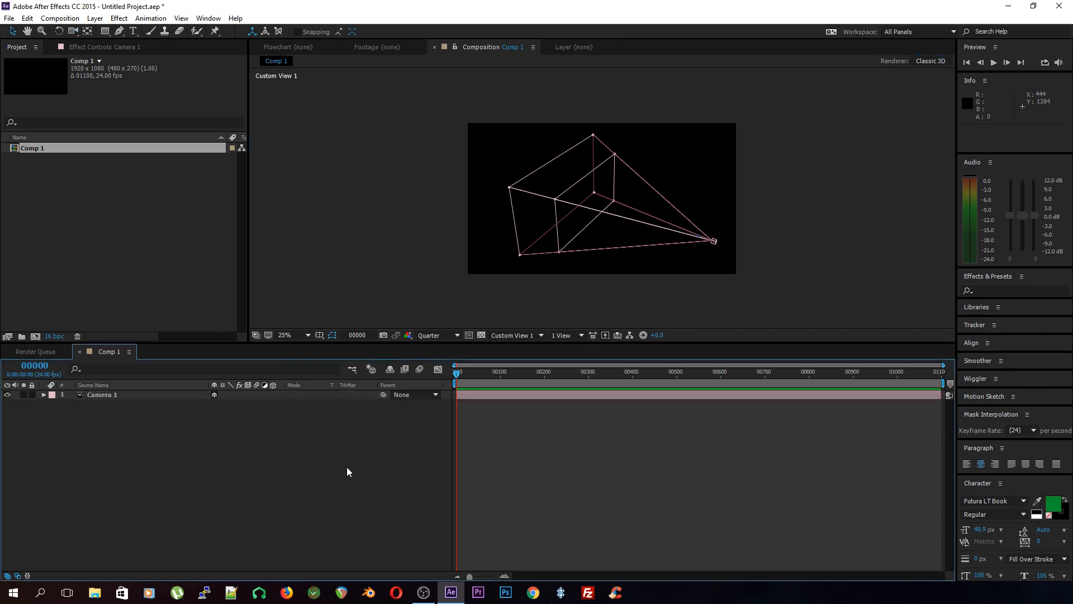
Create a purple square solid layer and show the composition through the Active Camera view.
{"action": "key", "text": "ctrl+y"}
{"action": "left_click", "coordinate": [403, 414]}
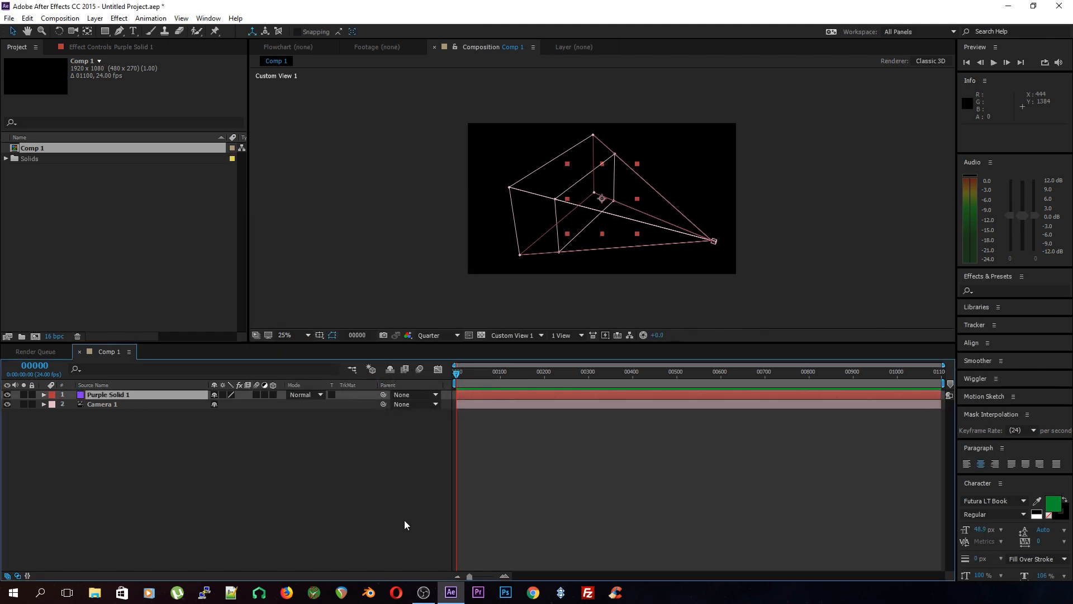
{"action": "left_click", "coordinate": [645, 257]}
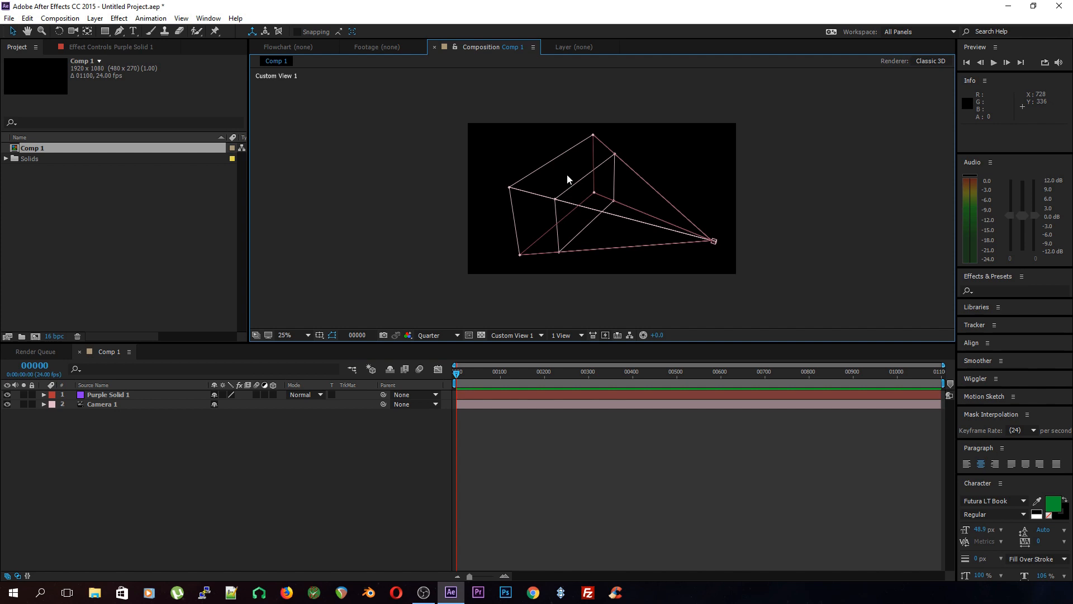
{"action": "left_click", "coordinate": [517, 334]}
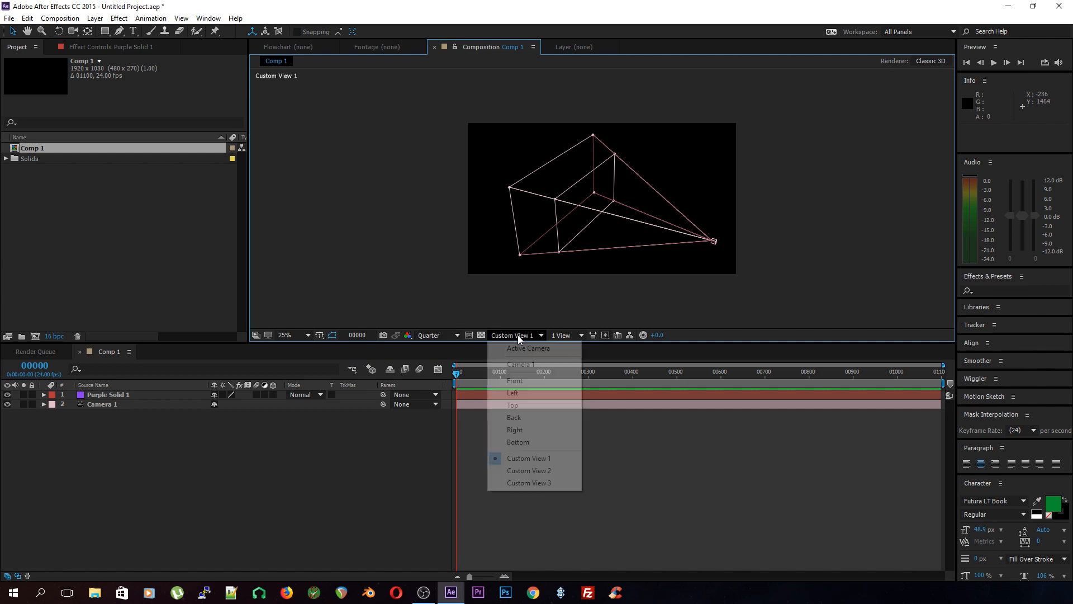
{"action": "left_click", "coordinate": [526, 351]}
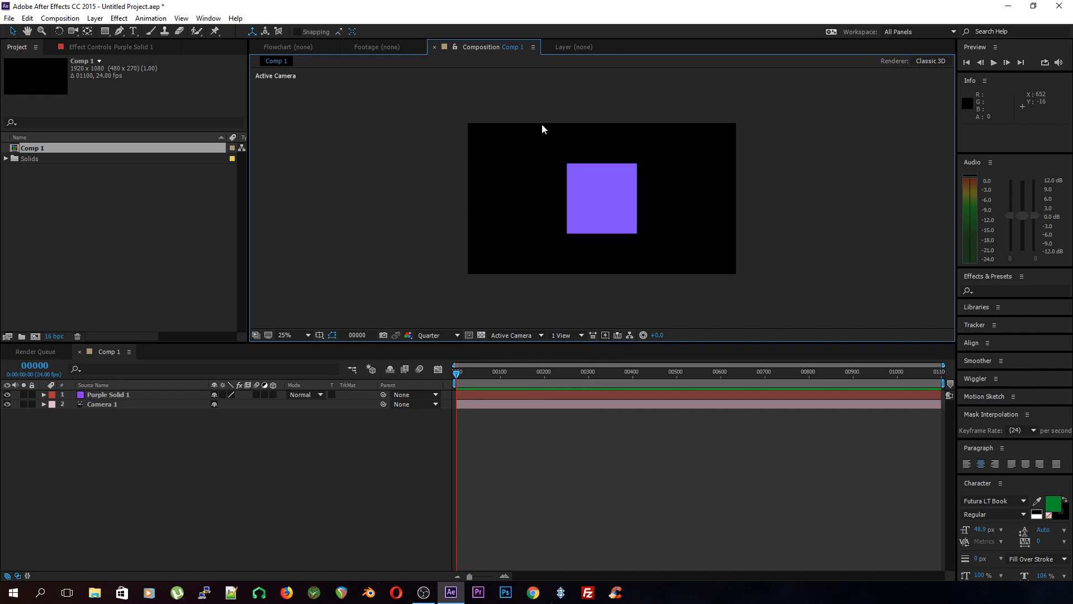
Reveal the purple solid's position and move it horizontally to an X value of 1028.
{"action": "left_click", "coordinate": [569, 217]}
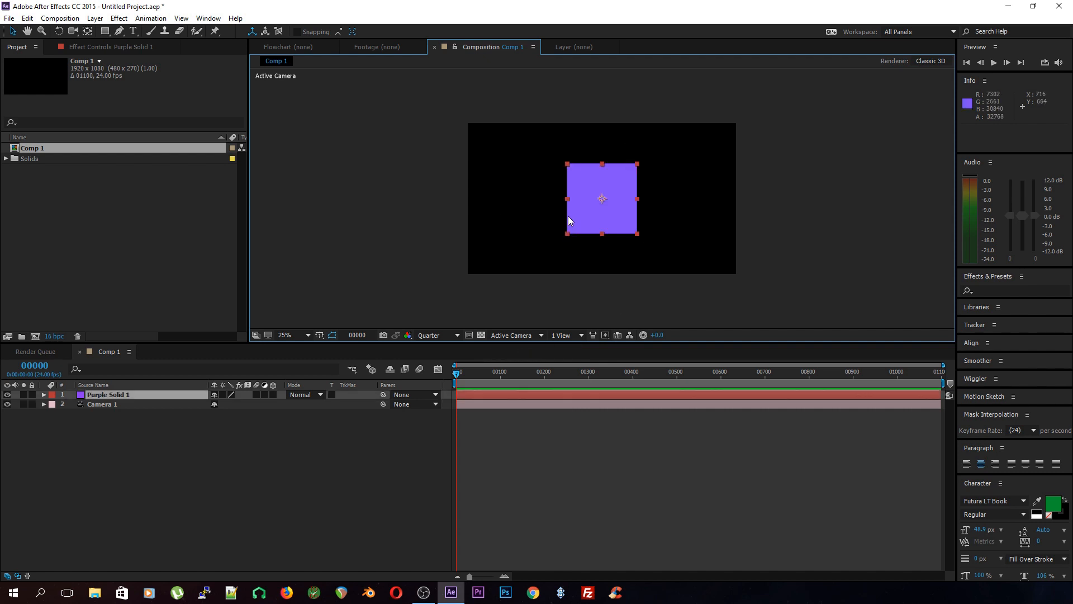
{"action": "key", "text": "t"}
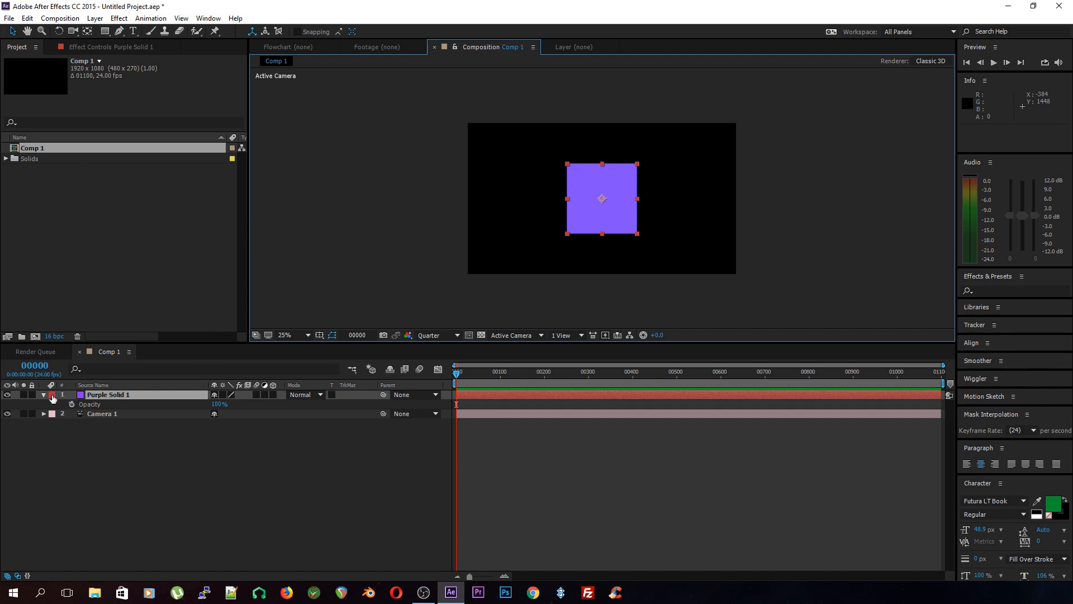
{"action": "key", "text": "p"}
{"action": "left_click_drag", "start_coordinate": [219, 404], "coordinate": [237, 422]}
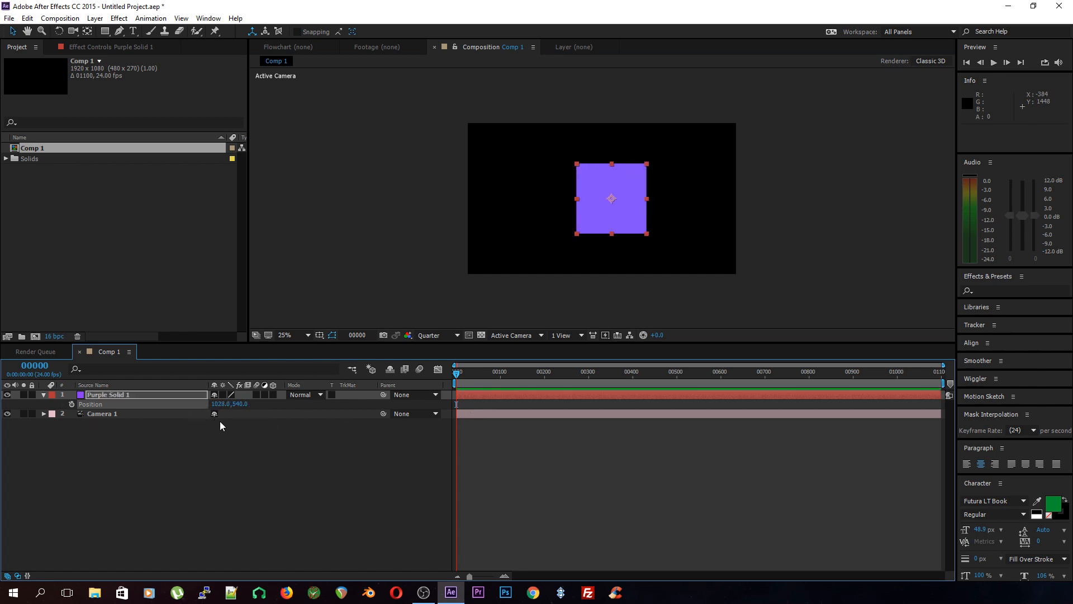
Move the purple solid to position 1006, 531 and try its 3D layer switch on and off.
{"action": "left_click_drag", "start_coordinate": [217, 410], "coordinate": [263, 405]}
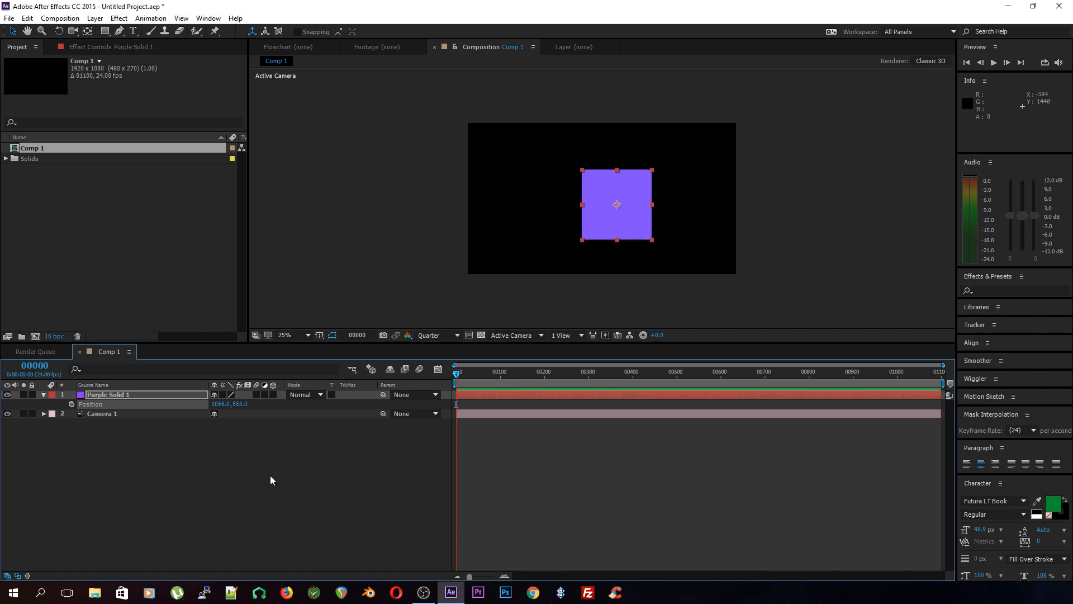
{"action": "mouse_move", "coordinate": [609, 210]}
{"action": "left_mouse_down"}
{"action": "mouse_move", "coordinate": [589, 235]}
{"action": "mouse_move", "coordinate": [621, 202]}
{"action": "mouse_move", "coordinate": [595, 203]}
{"action": "left_mouse_up"}
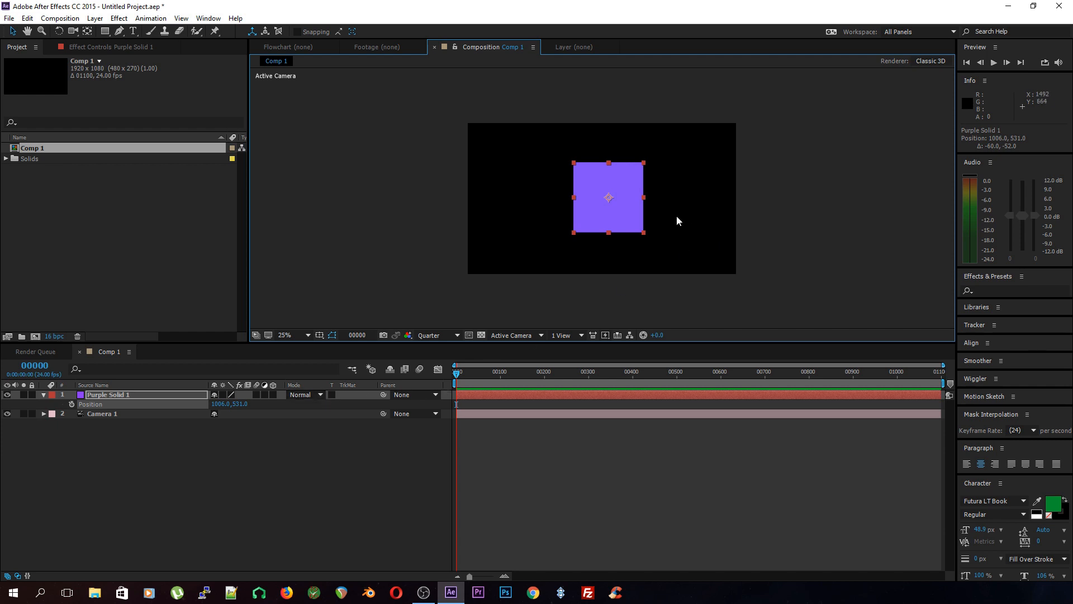
{"action": "left_click", "coordinate": [272, 394]}
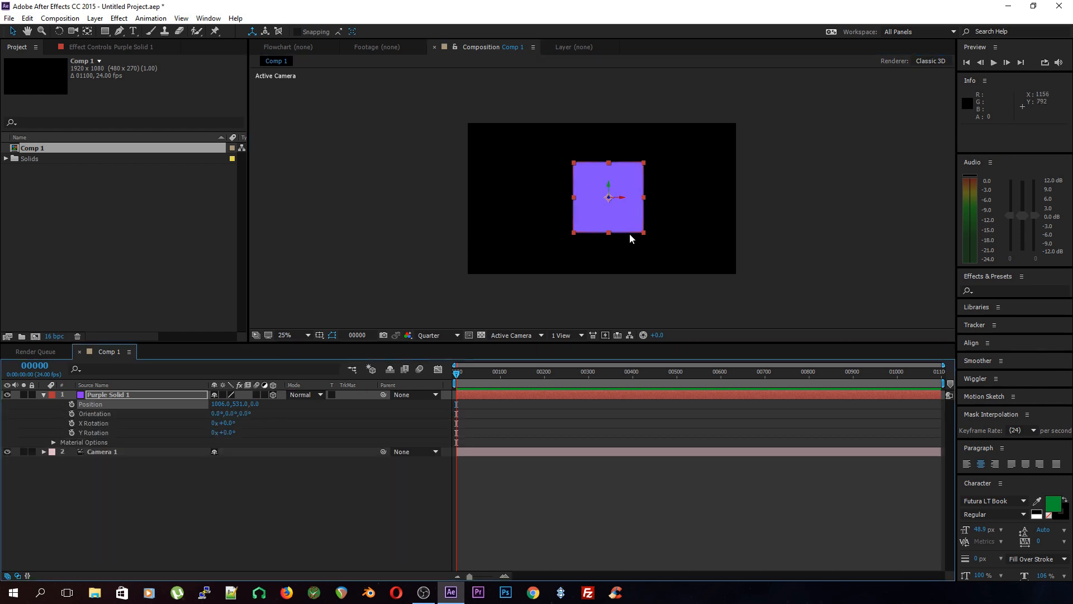
{"action": "left_click", "coordinate": [273, 394]}
Split the composition viewer into two horizontal views, showing Custom View 1 beside the Active Camera view.
{"action": "key", "text": "c"}
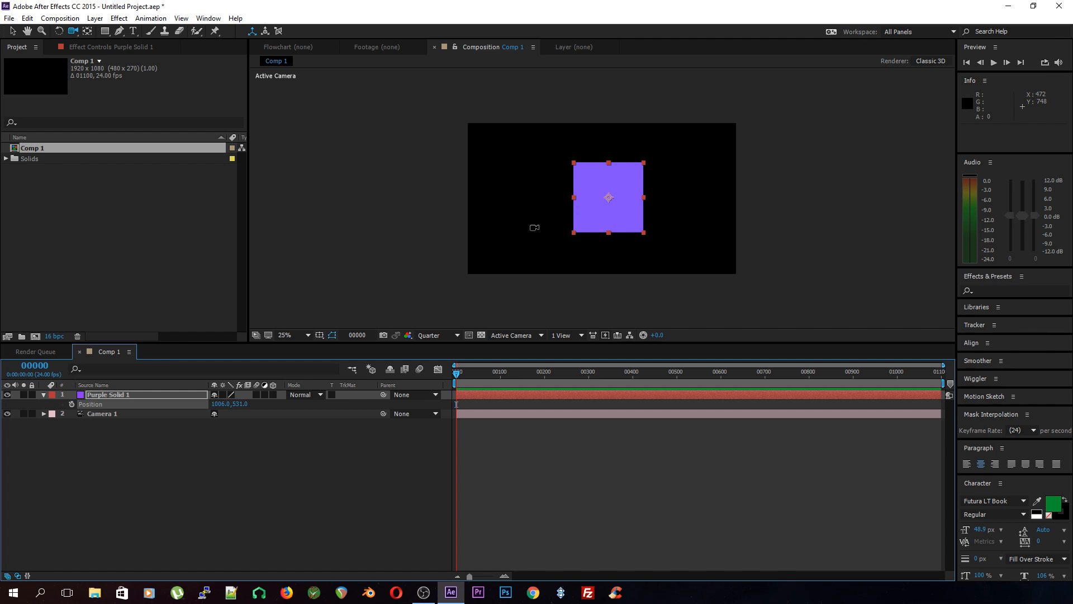
{"action": "left_click", "coordinate": [565, 335]}
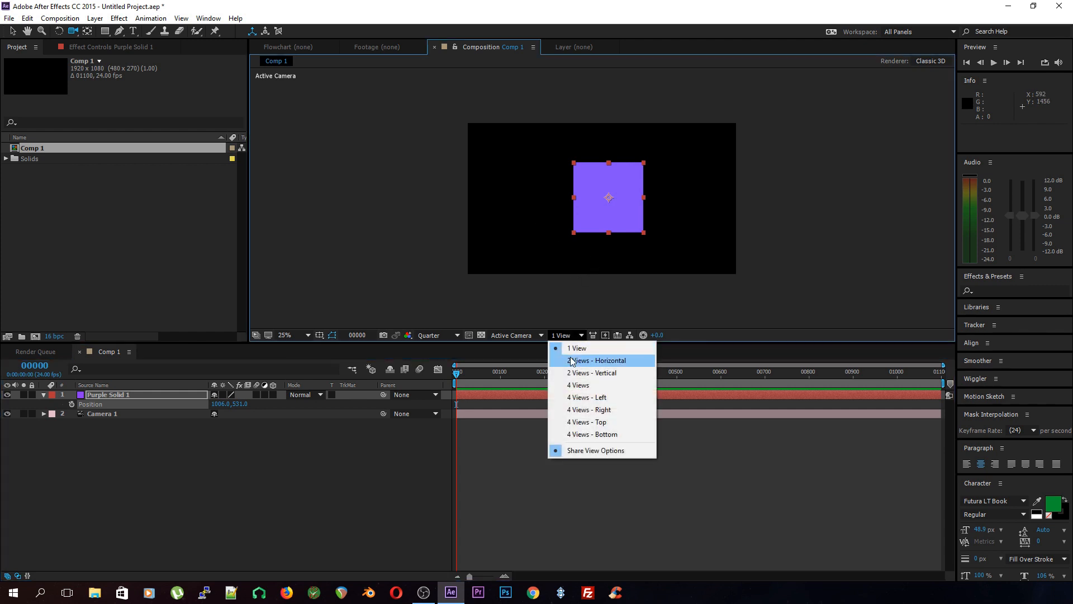
{"action": "left_click", "coordinate": [573, 356]}
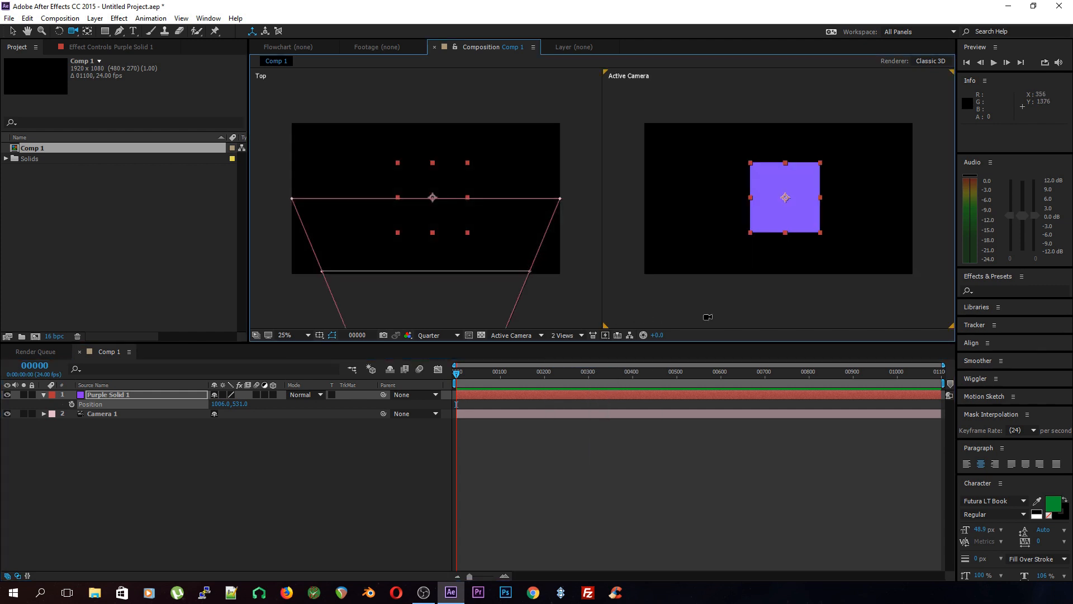
{"action": "left_click", "coordinate": [513, 335]}
{"action": "left_click", "coordinate": [559, 308]}
{"action": "left_click", "coordinate": [529, 458]}
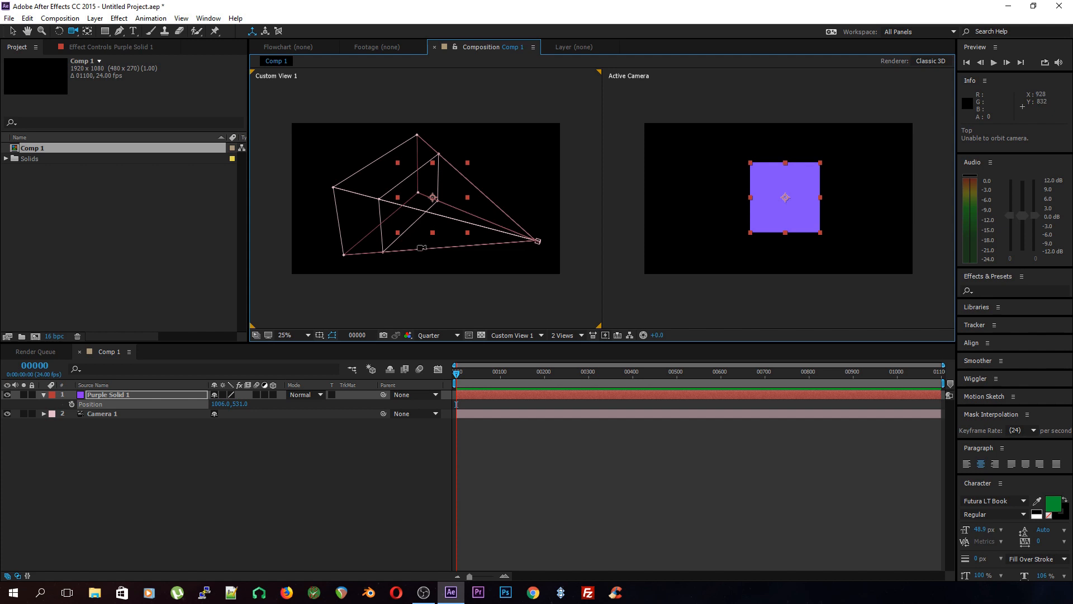
Orbit the camera in the Active Camera view to an orientation of about 322°, 54°, 32° while the solid is still 2D.
{"action": "left_click", "coordinate": [700, 87]}
{"action": "left_click_drag", "start_coordinate": [736, 190], "coordinate": [630, 213]}
{"action": "left_click_drag", "start_coordinate": [758, 240], "coordinate": [777, 222]}
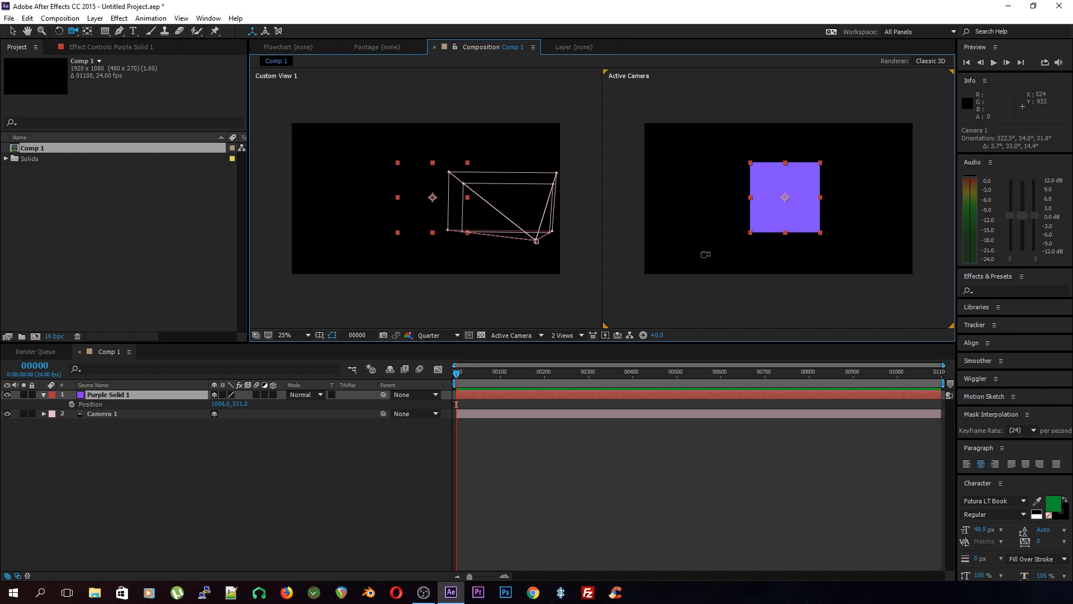
Make the purple solid a 3D layer and move the camera around it to about -224, 353, -2253.
{"action": "left_click", "coordinate": [272, 394]}
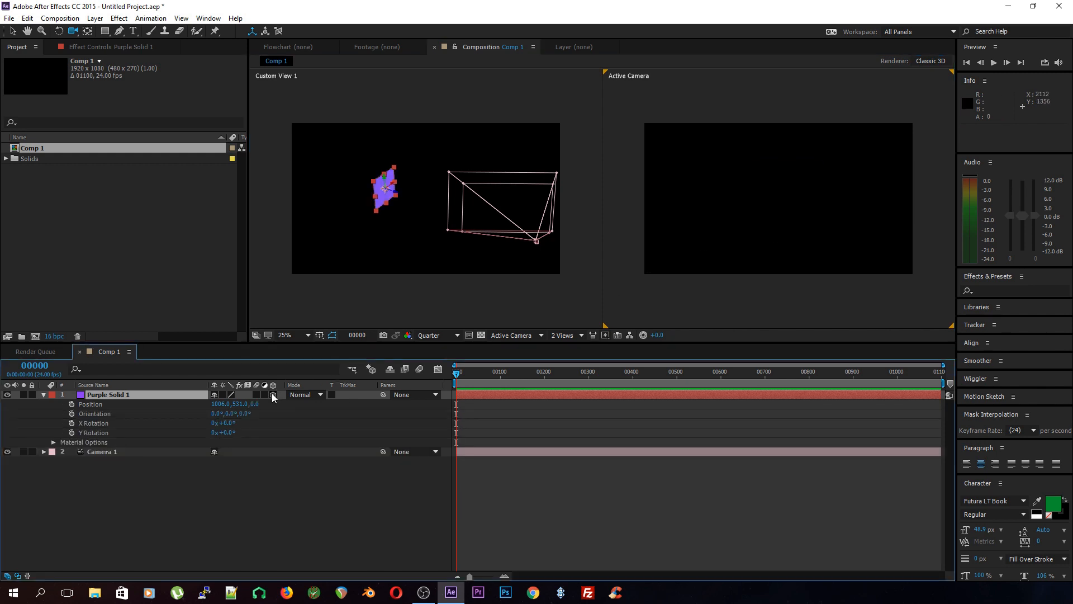
{"action": "left_click_drag", "start_coordinate": [732, 220], "coordinate": [759, 231]}
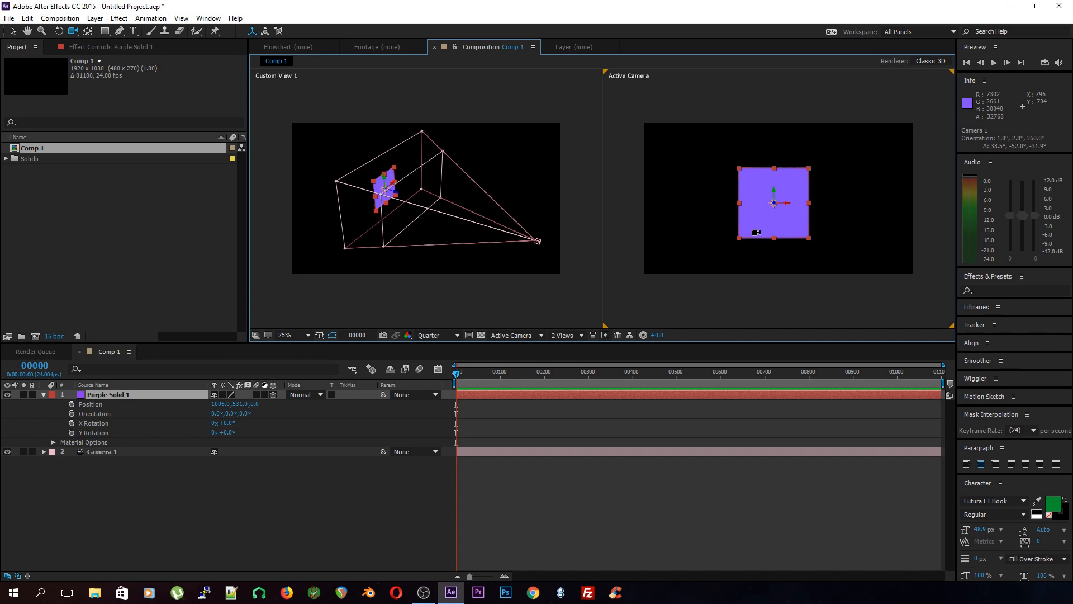
{"action": "left_click_drag", "start_coordinate": [774, 222], "coordinate": [794, 195]}
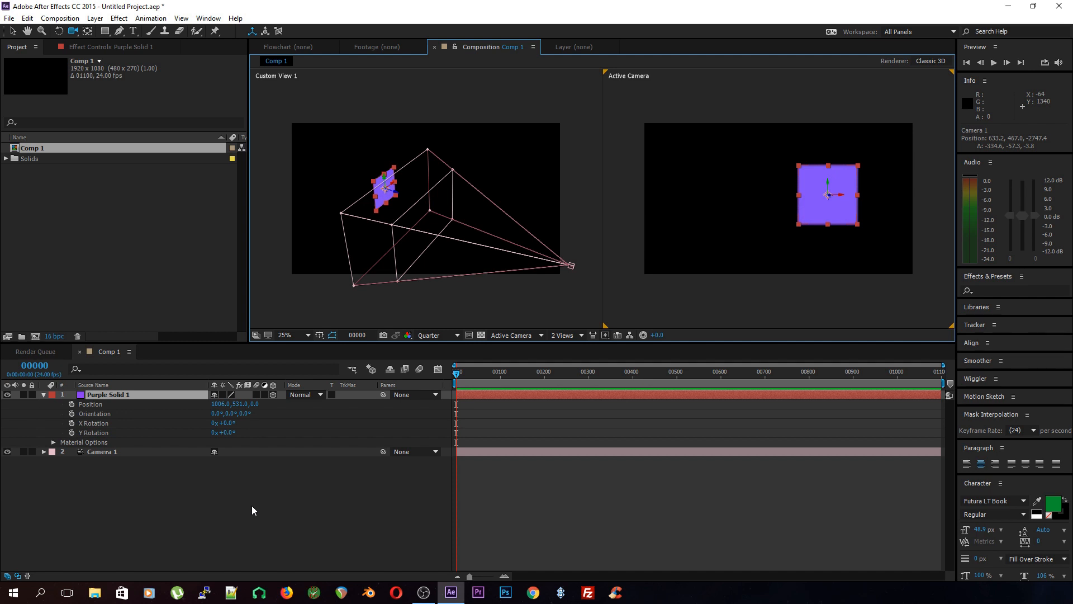
{"action": "left_click", "coordinate": [274, 453]}
{"action": "left_click_drag", "start_coordinate": [756, 220], "coordinate": [724, 249]}
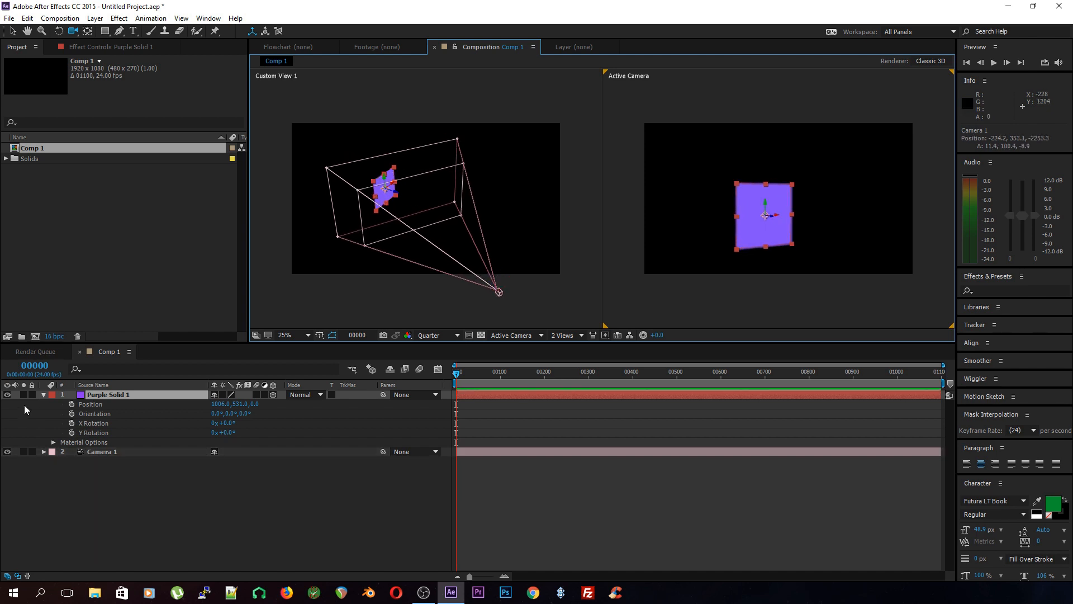
Turn off Depth of Field in Camera 1's camera options and collapse the layer's properties.
{"action": "left_click", "coordinate": [44, 451]}
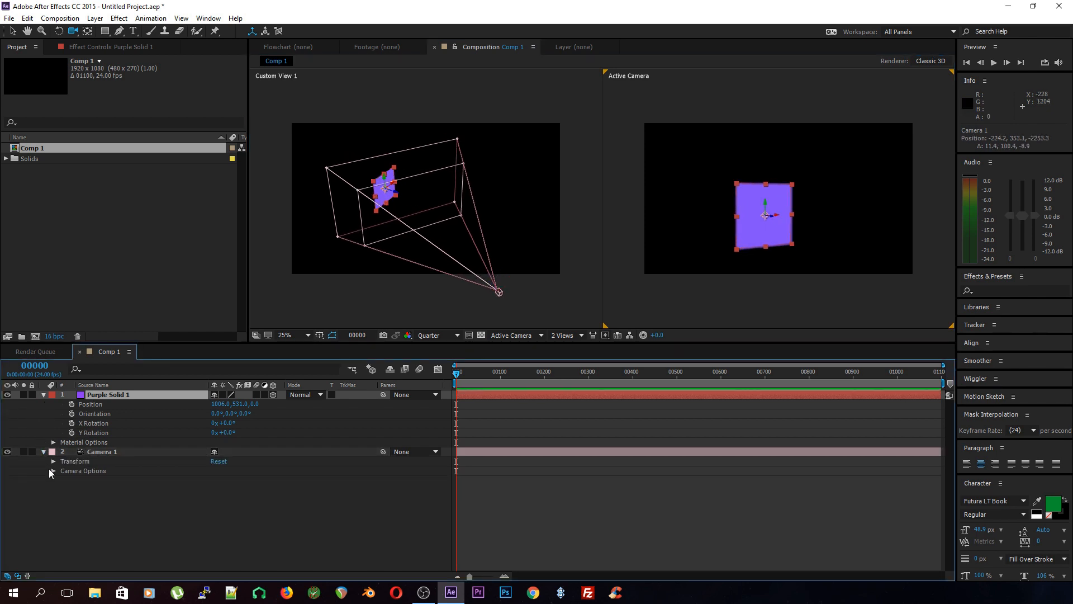
{"action": "left_click", "coordinate": [52, 472]}
{"action": "left_click", "coordinate": [53, 471]}
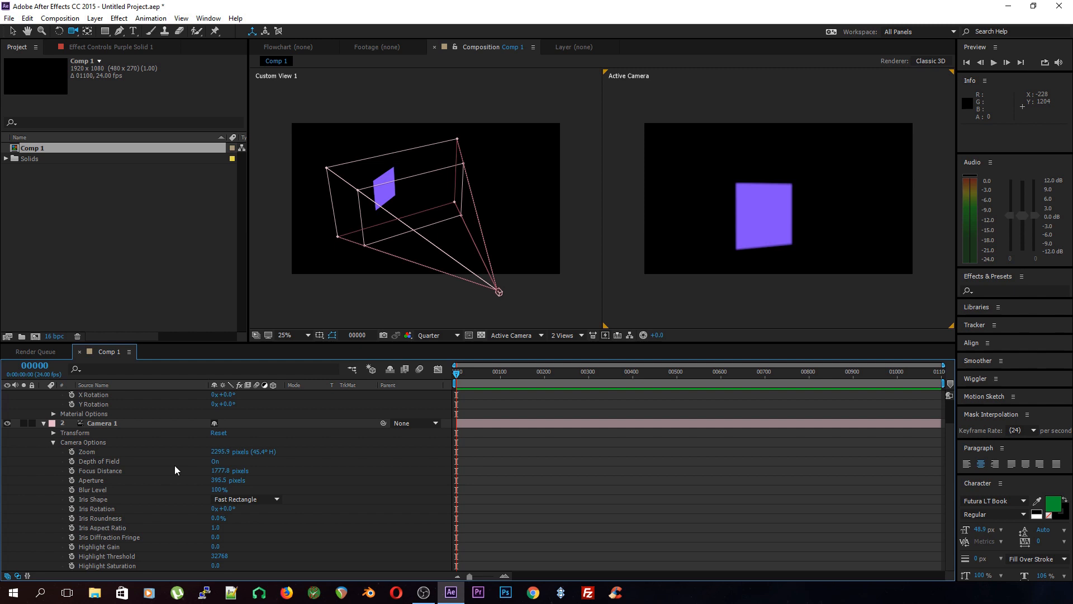
{"action": "left_click", "coordinate": [213, 464]}
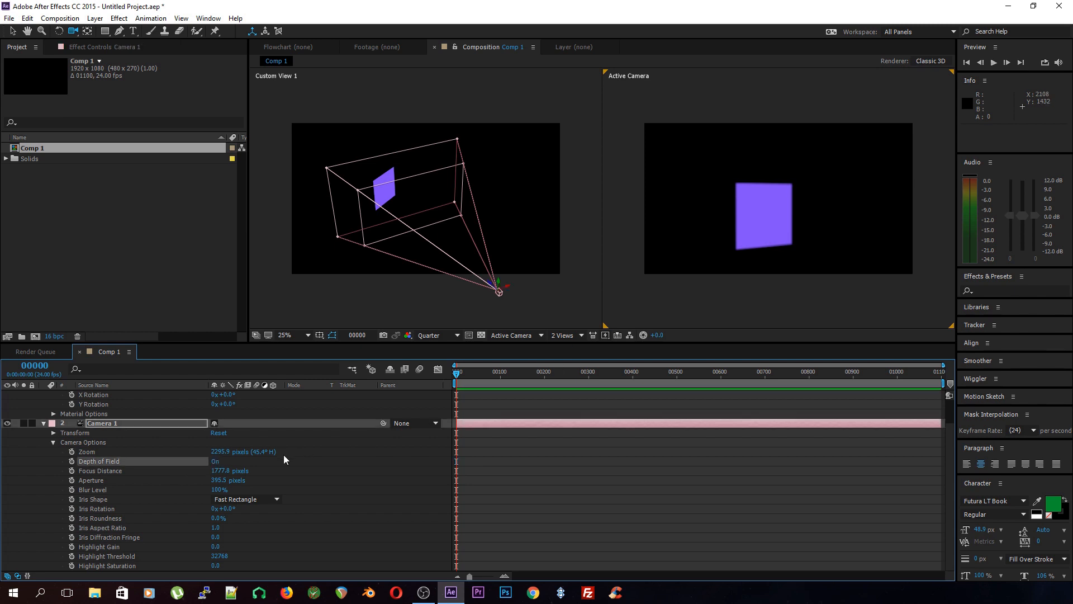
{"action": "left_click", "coordinate": [217, 462]}
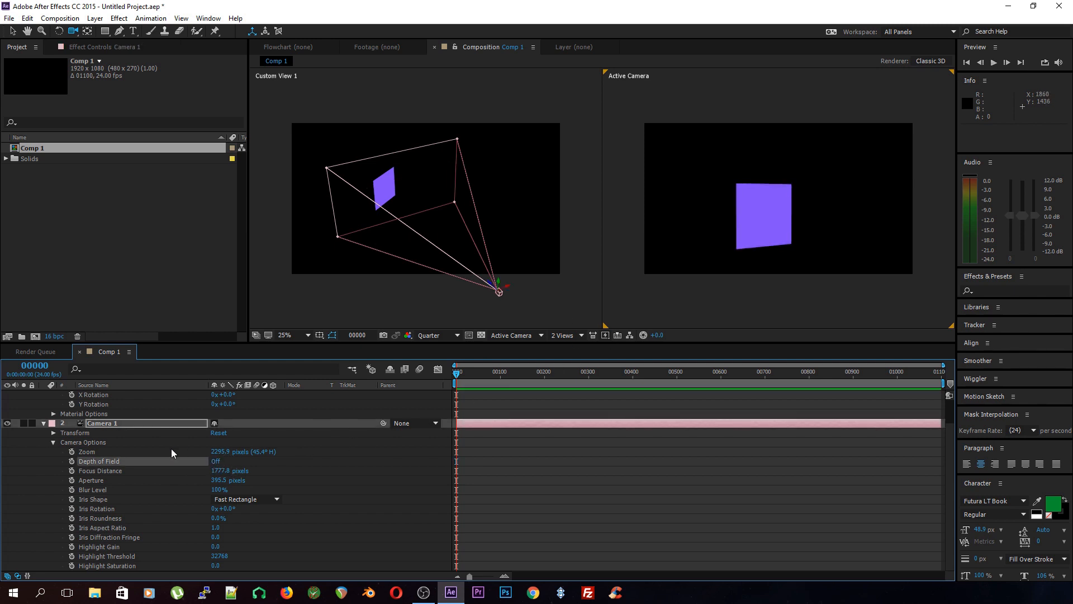
{"action": "left_click", "coordinate": [44, 423]}
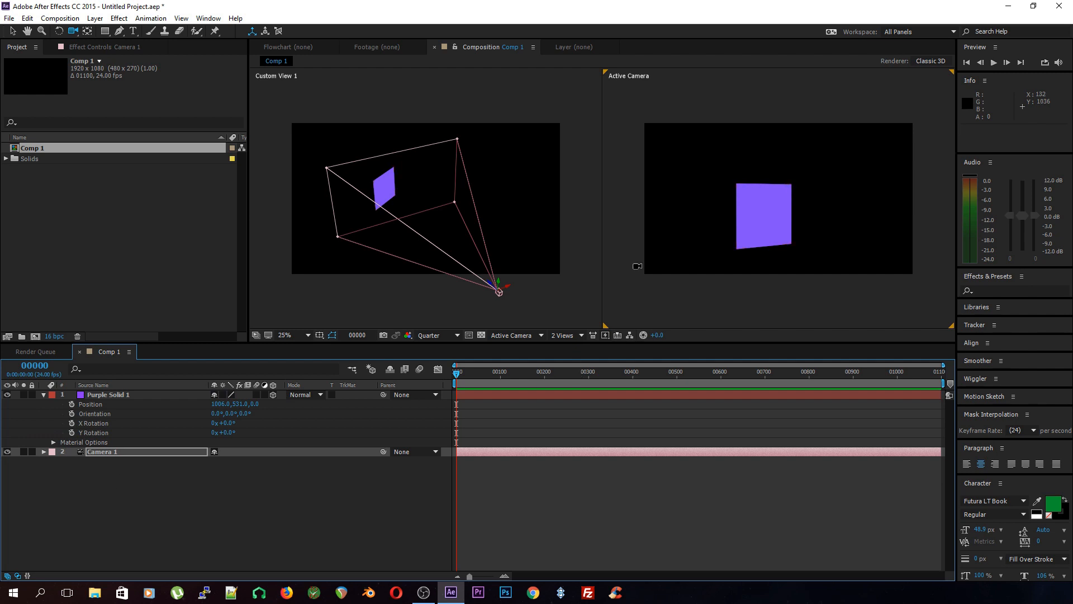
Move the camera around the solid to about -569, 197, -1901 and keyframe its position and orientation at frame 0.
{"action": "left_click_drag", "start_coordinate": [756, 229], "coordinate": [820, 229]}
{"action": "mouse_move", "coordinate": [773, 200]}
{"action": "left_mouse_down"}
{"action": "mouse_move", "coordinate": [798, 220]}
{"action": "mouse_move", "coordinate": [785, 216]}
{"action": "left_mouse_up"}
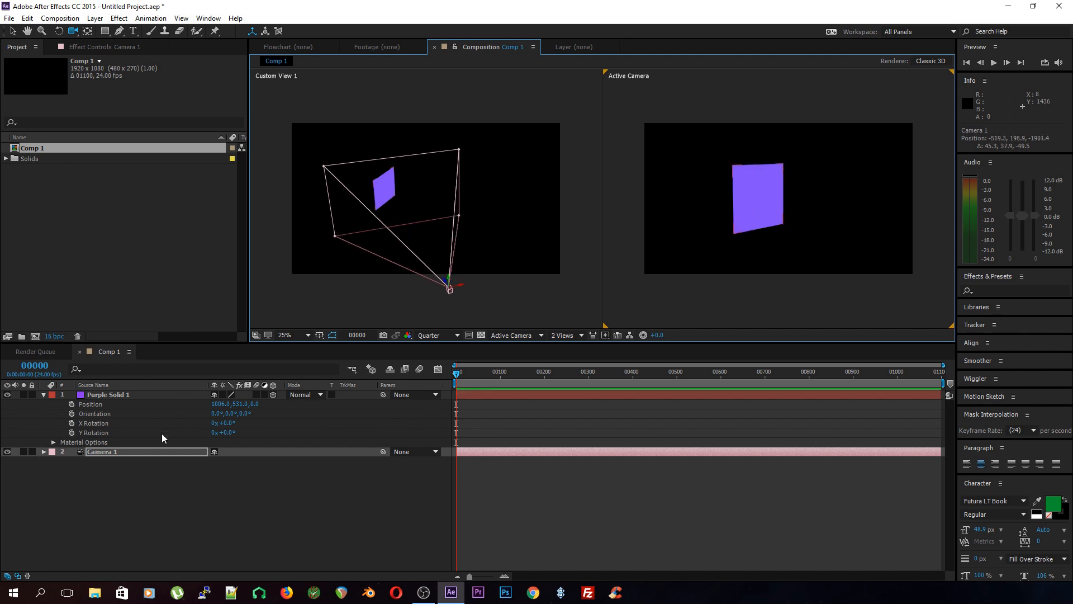
{"action": "left_click", "coordinate": [145, 451]}
{"action": "key", "text": "p"}
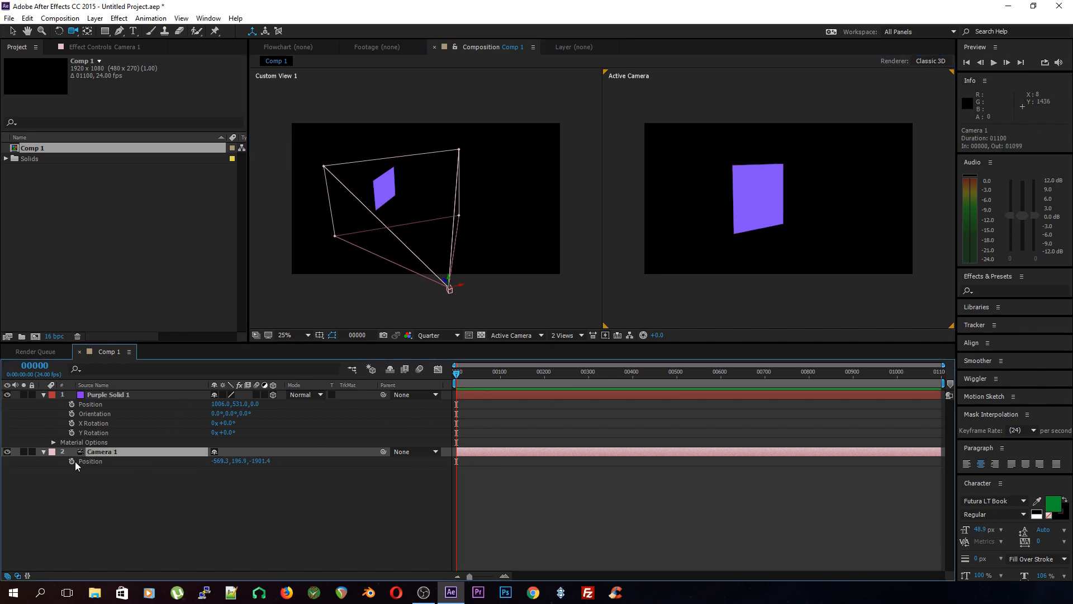
{"action": "key", "text": "r"}
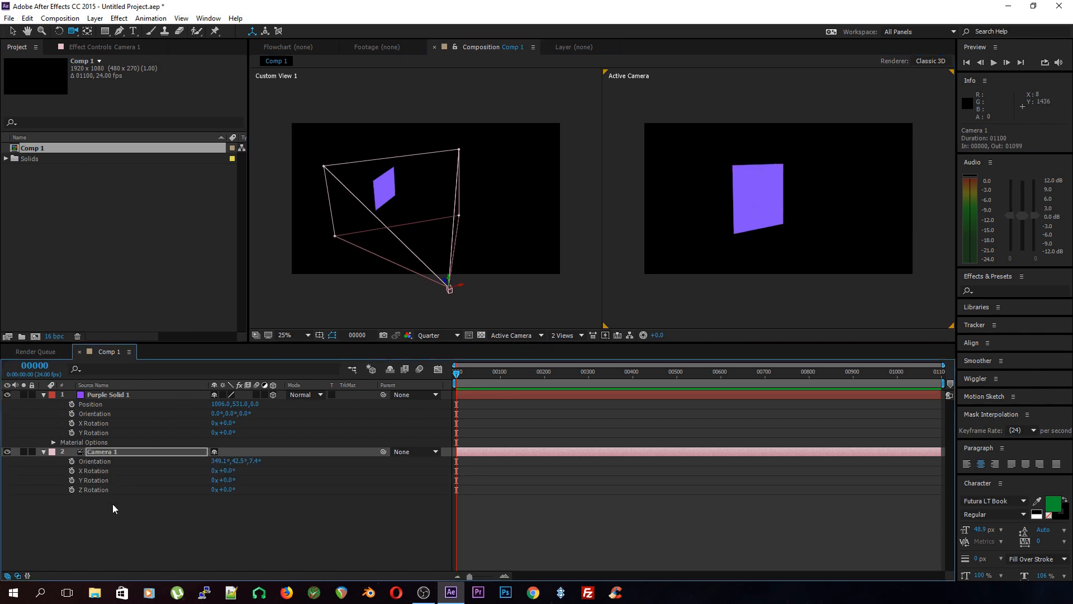
{"action": "left_click", "coordinate": [72, 462]}
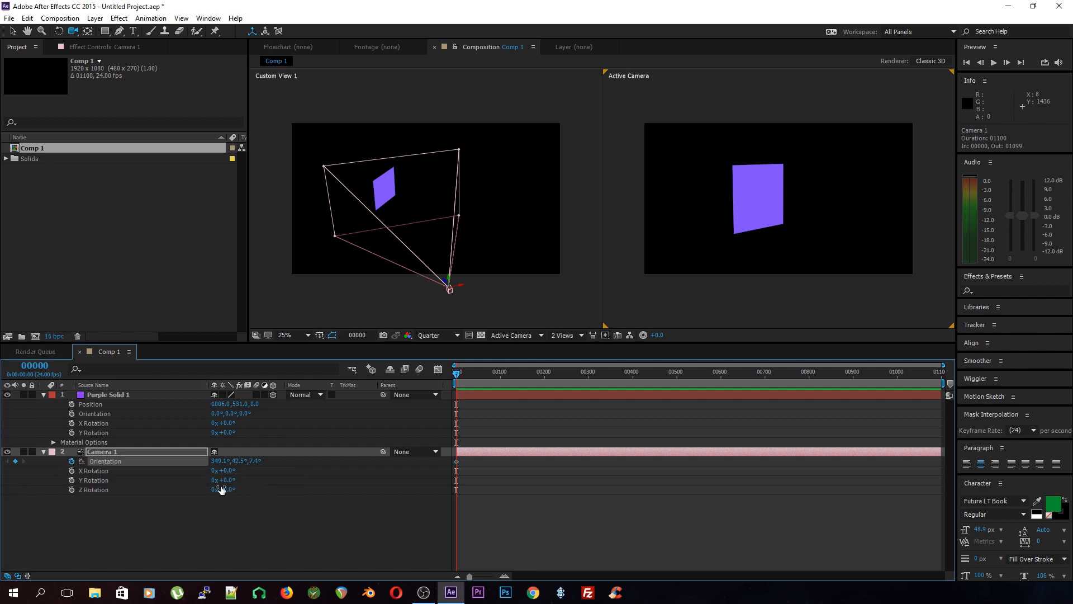
{"action": "left_click", "coordinate": [166, 451]}
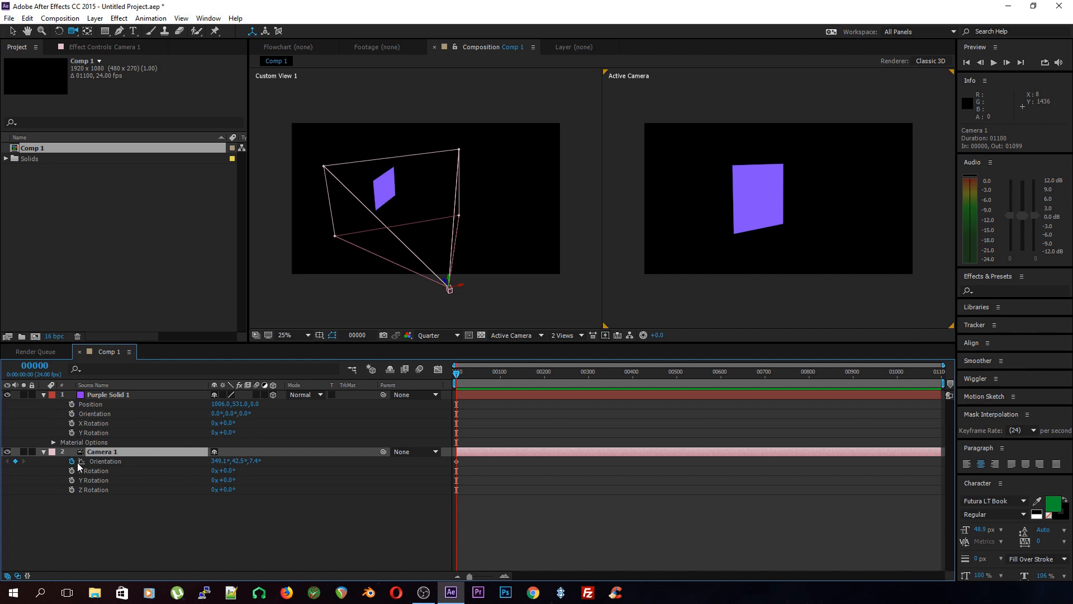
{"action": "left_click", "coordinate": [44, 452]}
{"action": "left_click", "coordinate": [44, 452]}
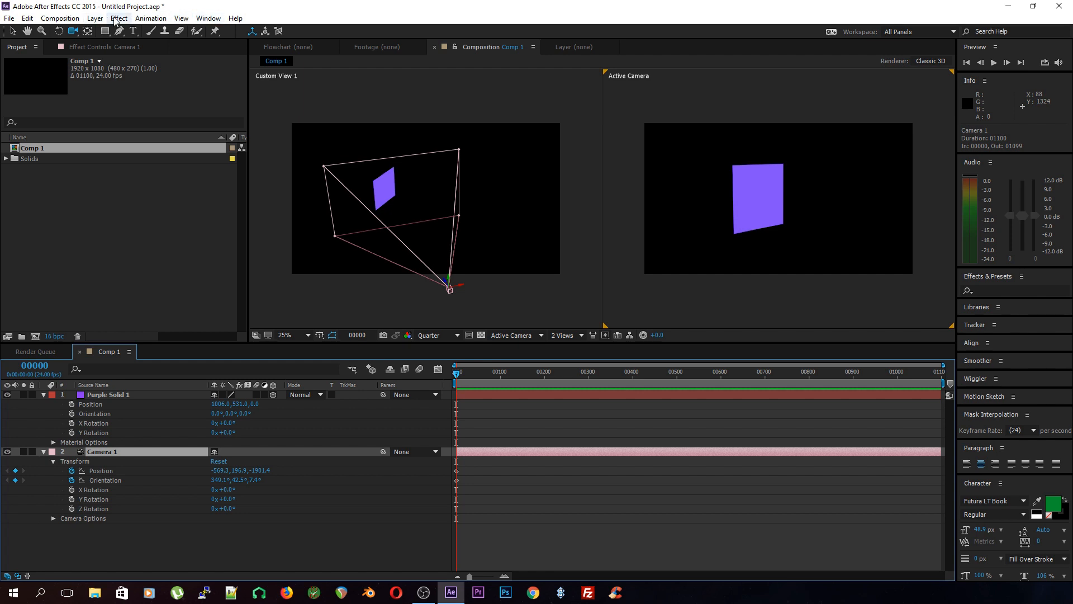
Examine the one-node and two-node type options for a new camera and cancel without adding it.
{"action": "left_click", "coordinate": [95, 19]}
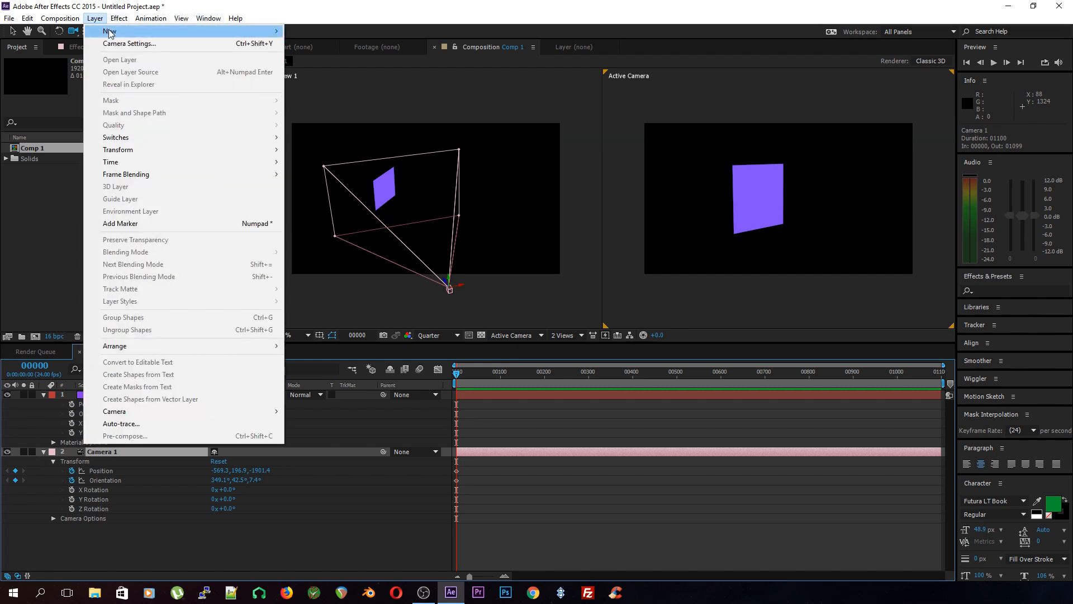
{"action": "mouse_move", "coordinate": [110, 33]}
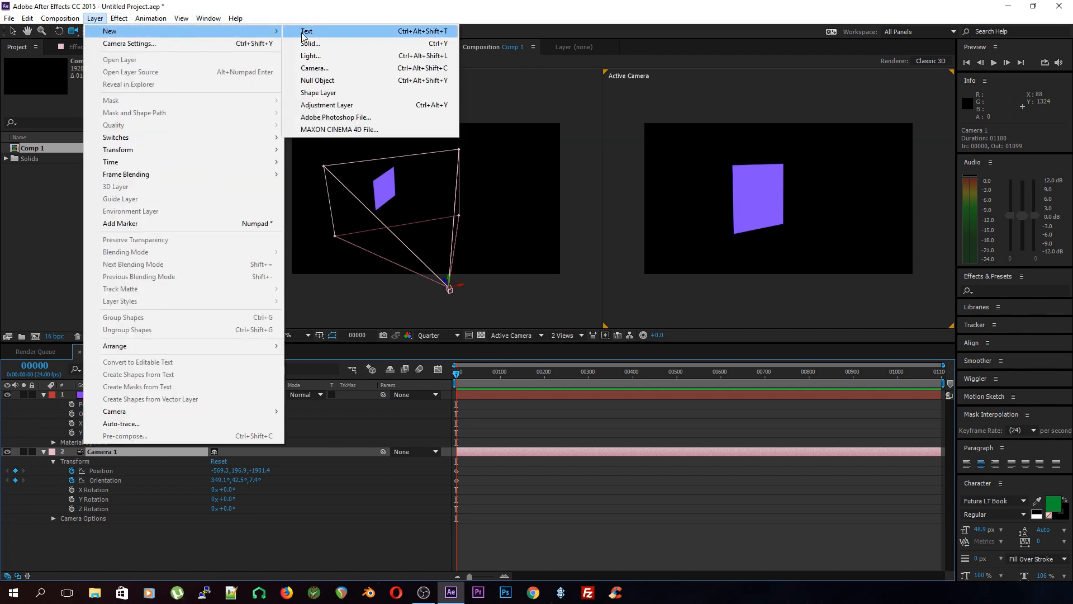
{"action": "left_click", "coordinate": [329, 68]}
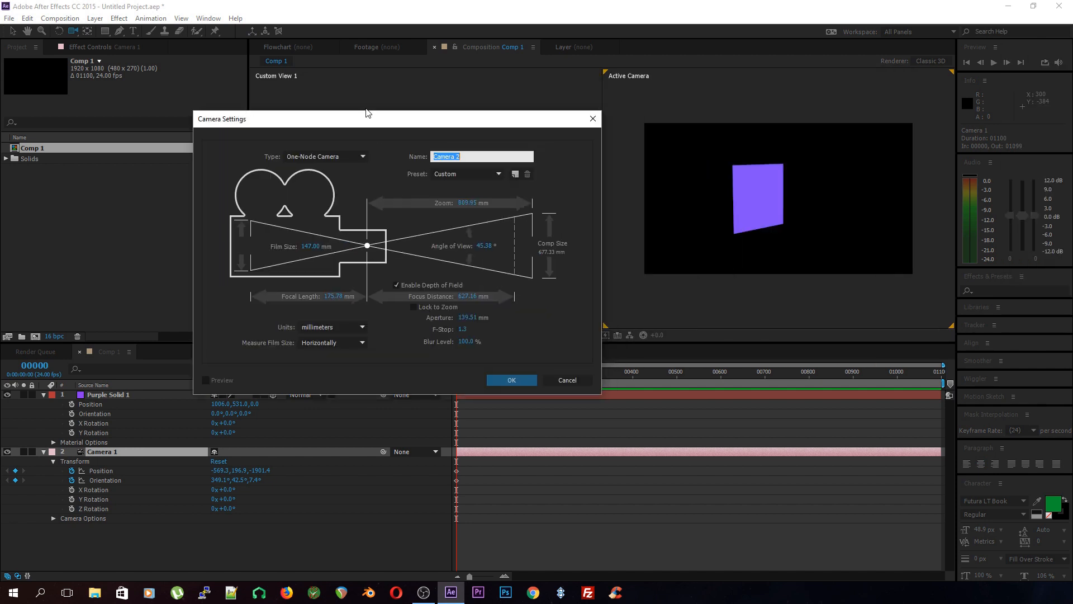
{"action": "left_click", "coordinate": [342, 157]}
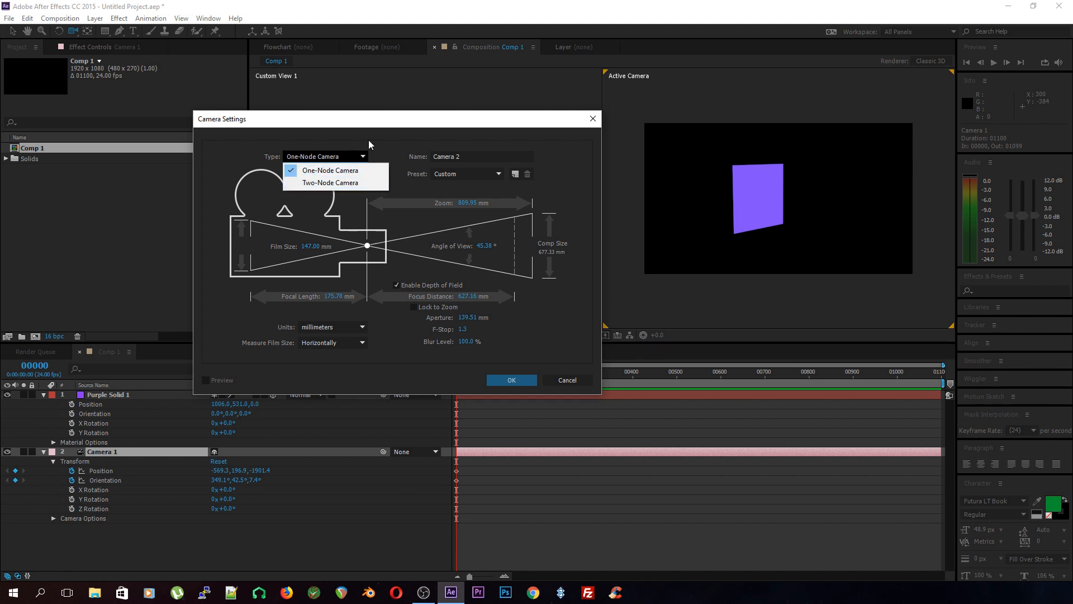
{"action": "left_click", "coordinate": [375, 127]}
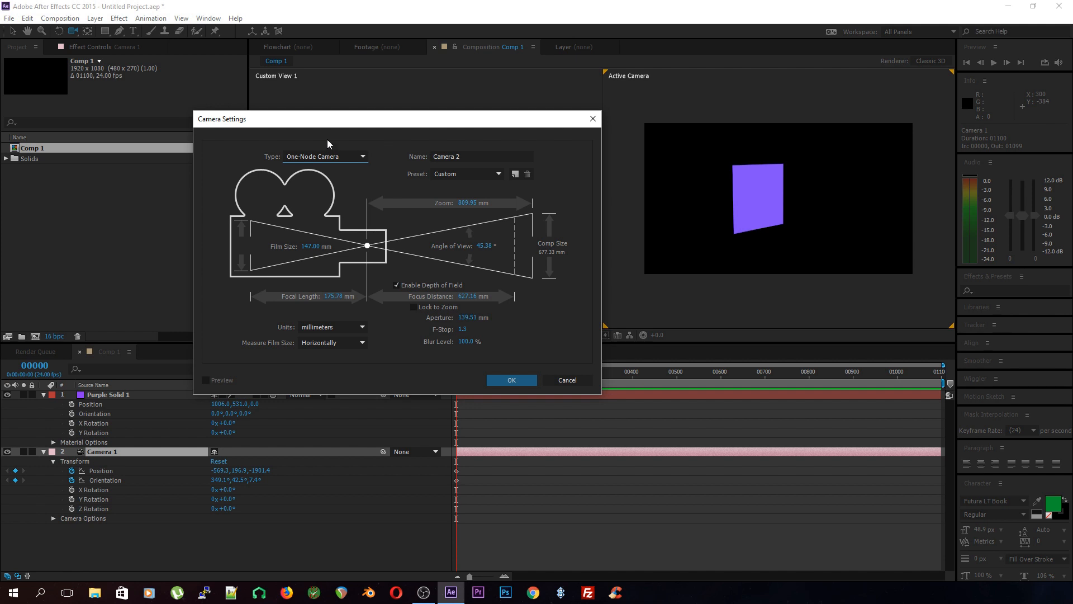
{"action": "left_click", "coordinate": [567, 380]}
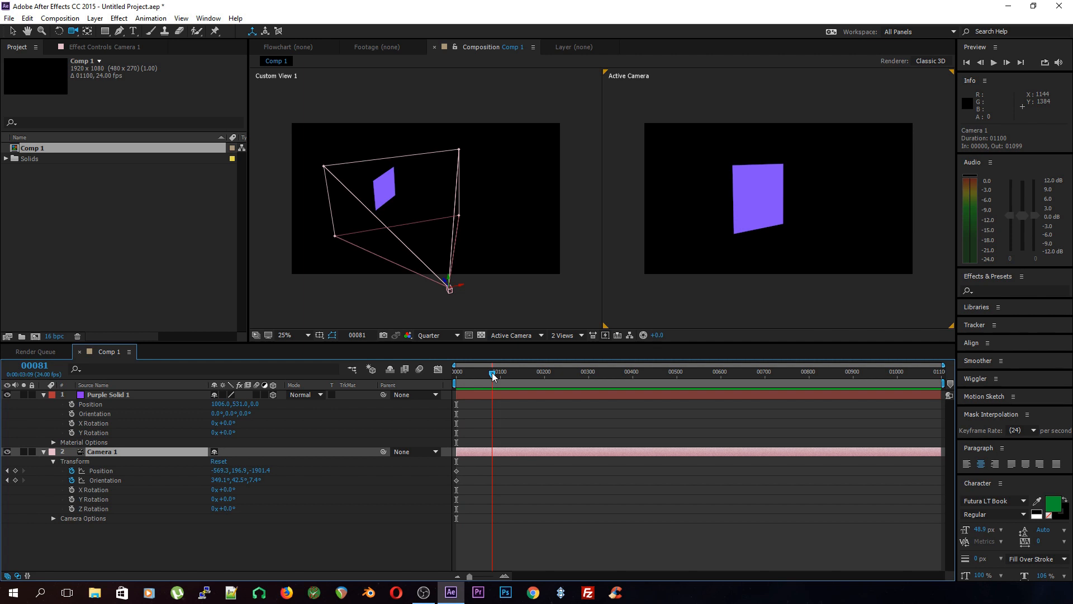
At frame 81, keyframe the camera on the solid's other side at about 2085, 125, -1755 and preview from the start.
{"action": "left_click_drag", "start_coordinate": [776, 230], "coordinate": [614, 225]}
{"action": "left_click_drag", "start_coordinate": [733, 213], "coordinate": [721, 259]}
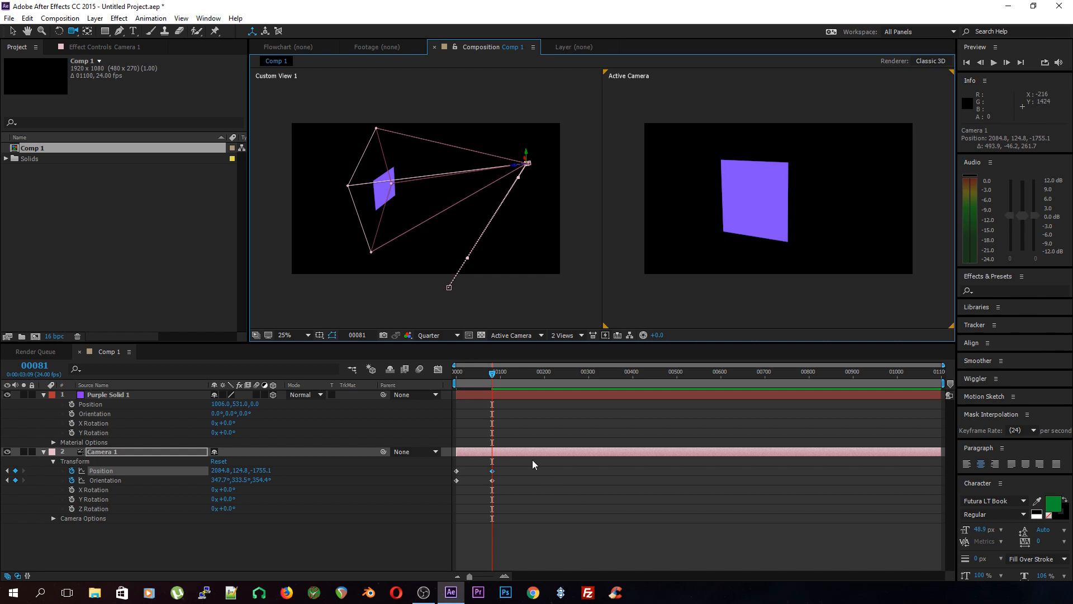
{"action": "left_click_drag", "start_coordinate": [496, 383], "coordinate": [455, 380]}
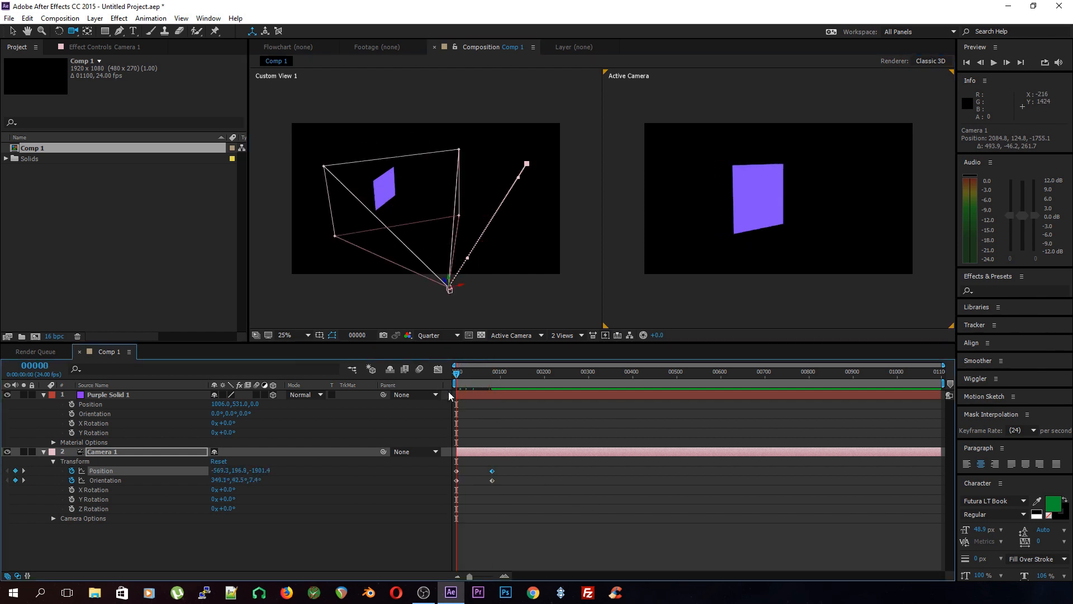
{"action": "key", "text": "space"}
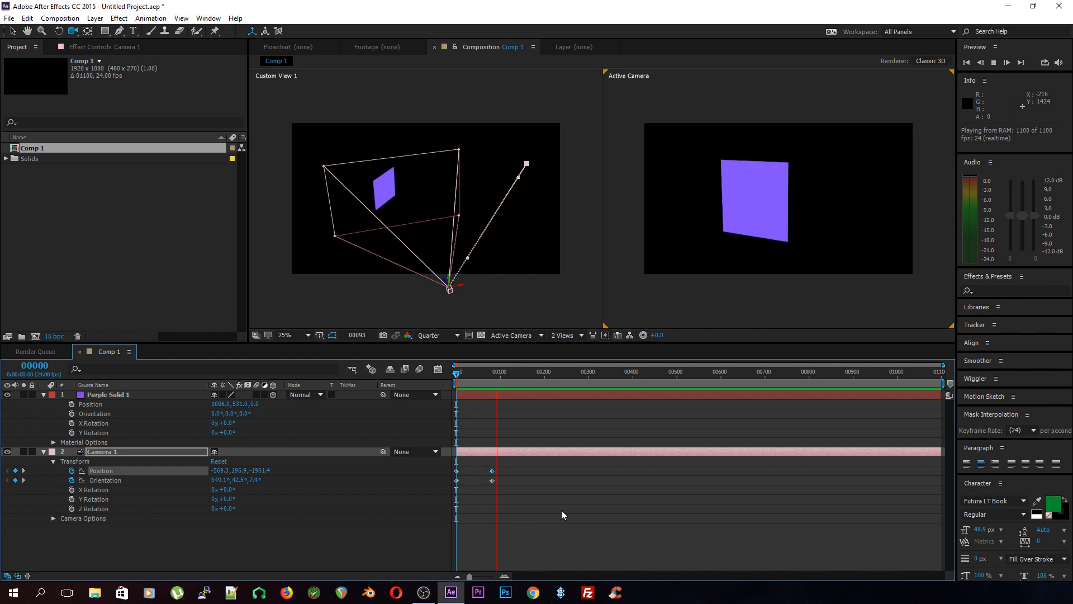
End the work area at the camera's second keyframes on frame 81 and return to the first frame.
{"action": "left_click_drag", "start_coordinate": [508, 371], "coordinate": [488, 381]}
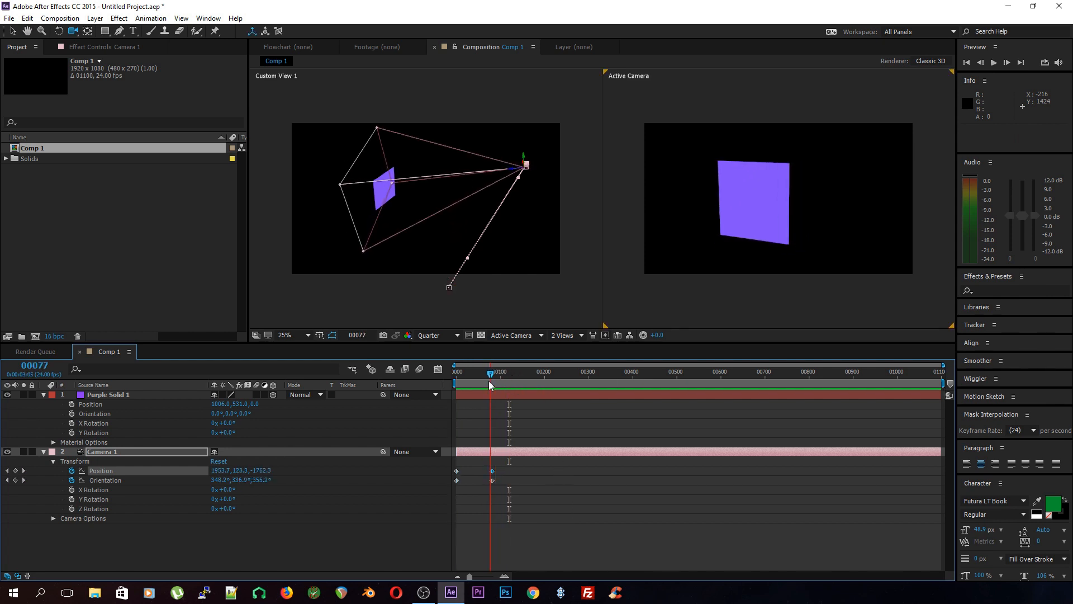
{"action": "key", "text": "n"}
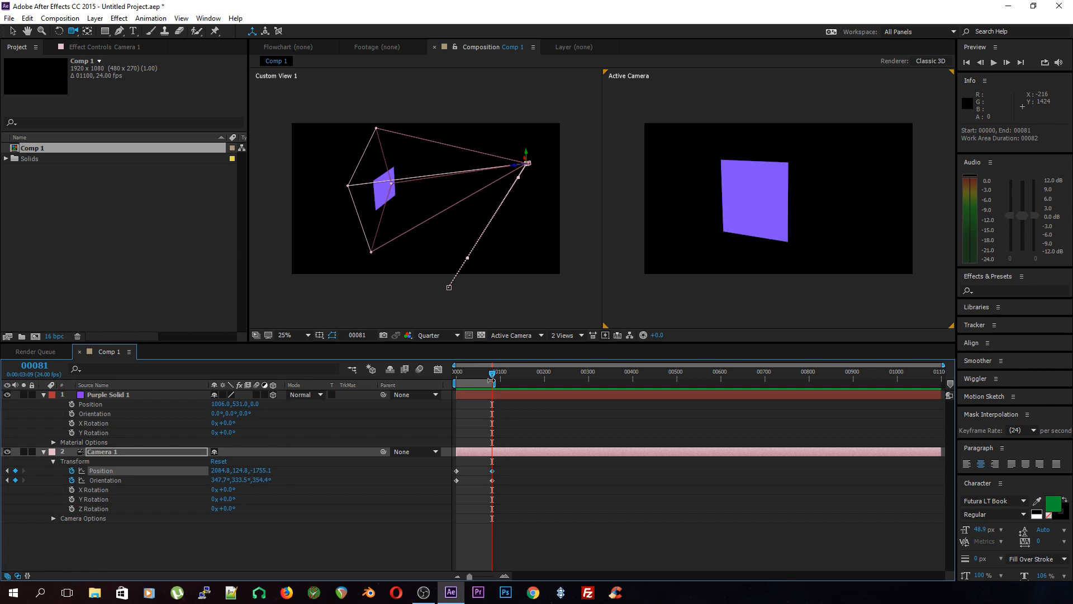
{"action": "left_click", "coordinate": [490, 375]}
{"action": "key", "text": "Home"}
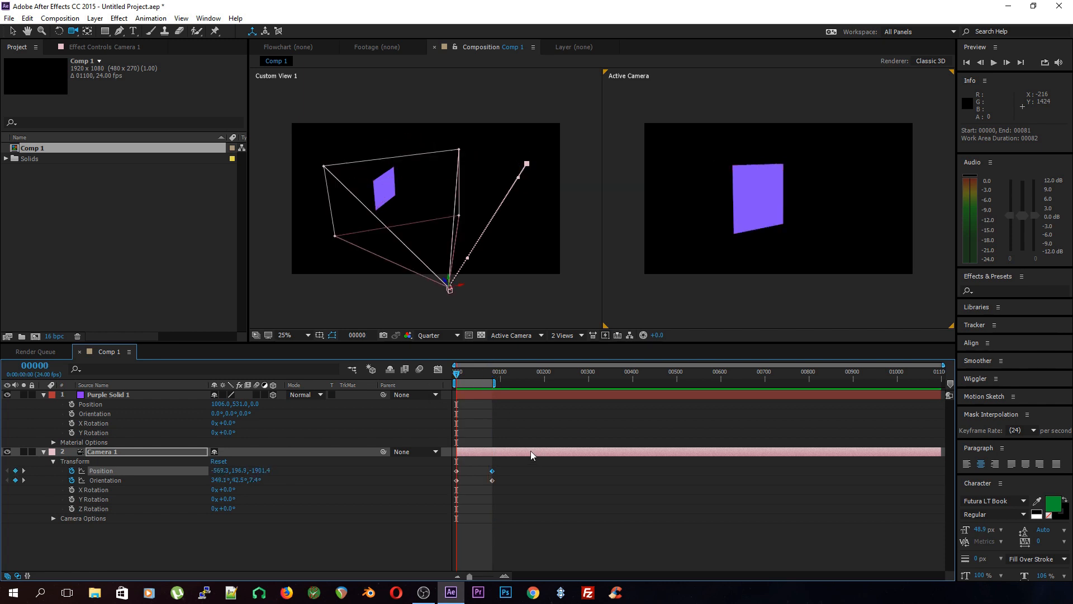
Play and scrub the camera move between its keyframes, checking its straight path around the solid.
{"action": "key", "text": "space"}
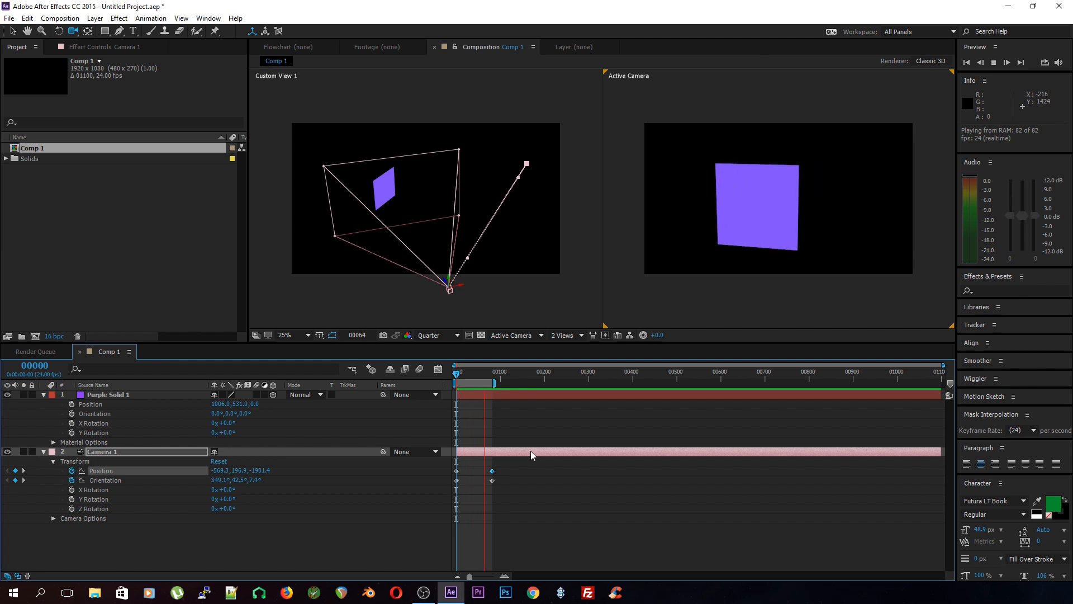
{"action": "key", "text": "space"}
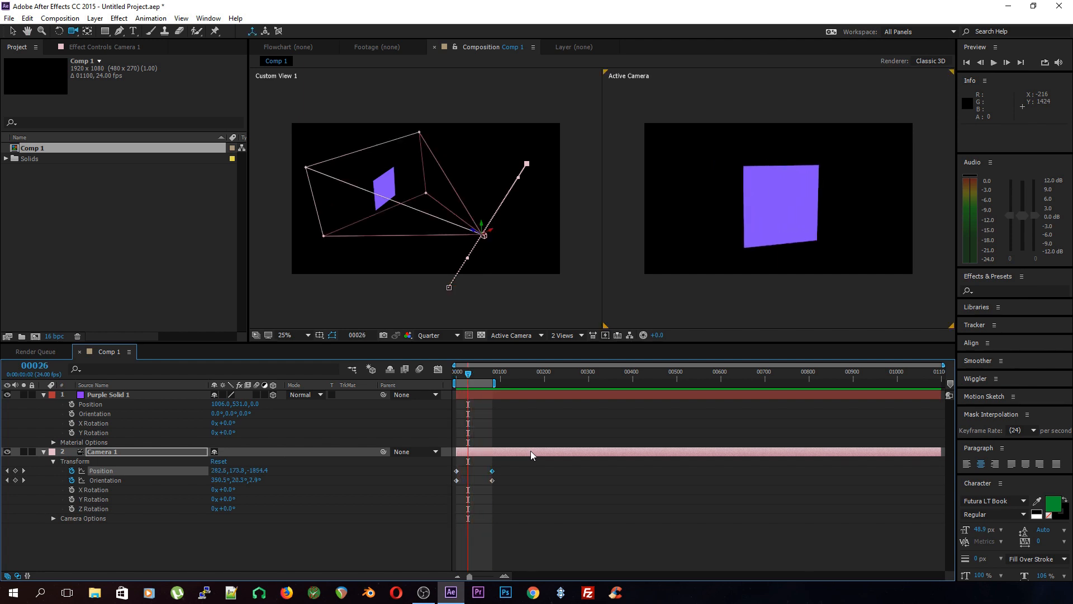
{"action": "left_click", "coordinate": [463, 376]}
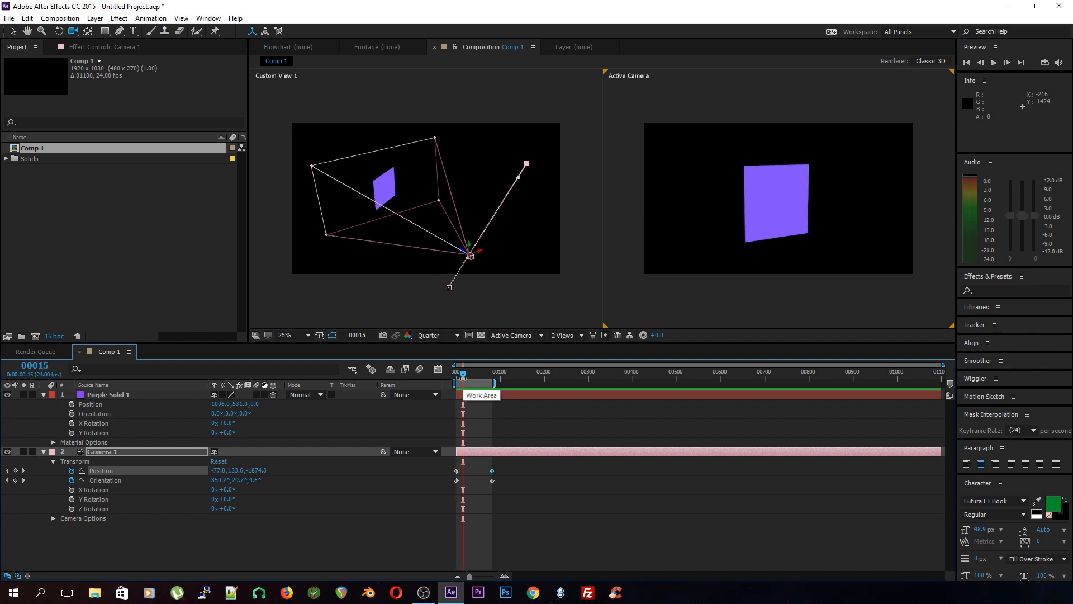
{"action": "key", "text": "space"}
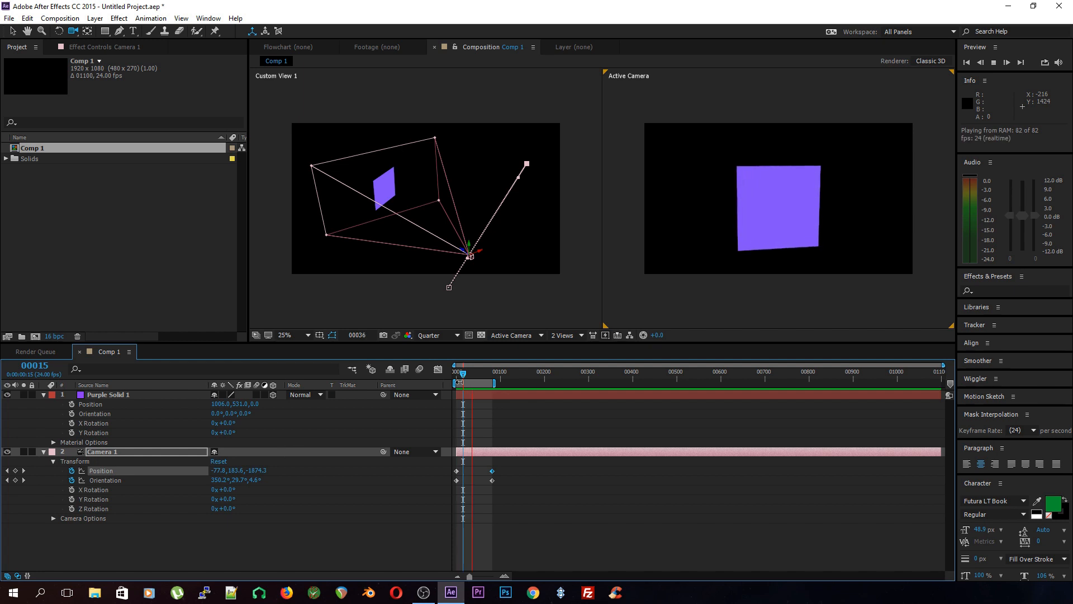
{"action": "key", "text": "space"}
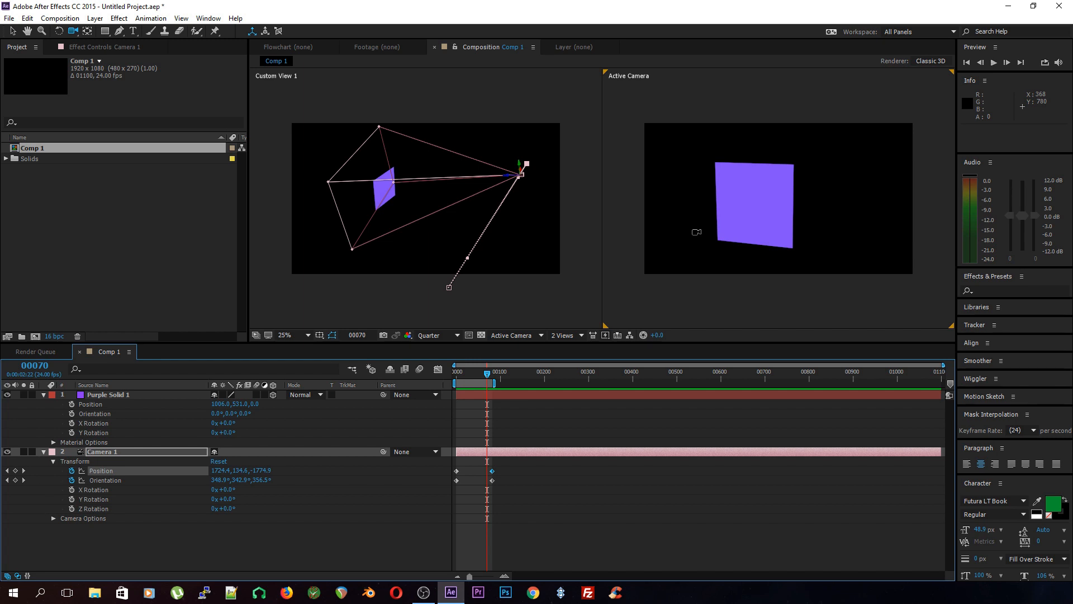
{"action": "mouse_move", "coordinate": [487, 375]}
{"action": "left_mouse_down"}
{"action": "mouse_move", "coordinate": [454, 385]}
{"action": "mouse_move", "coordinate": [501, 389]}
{"action": "mouse_move", "coordinate": [489, 394]}
{"action": "left_mouse_up"}
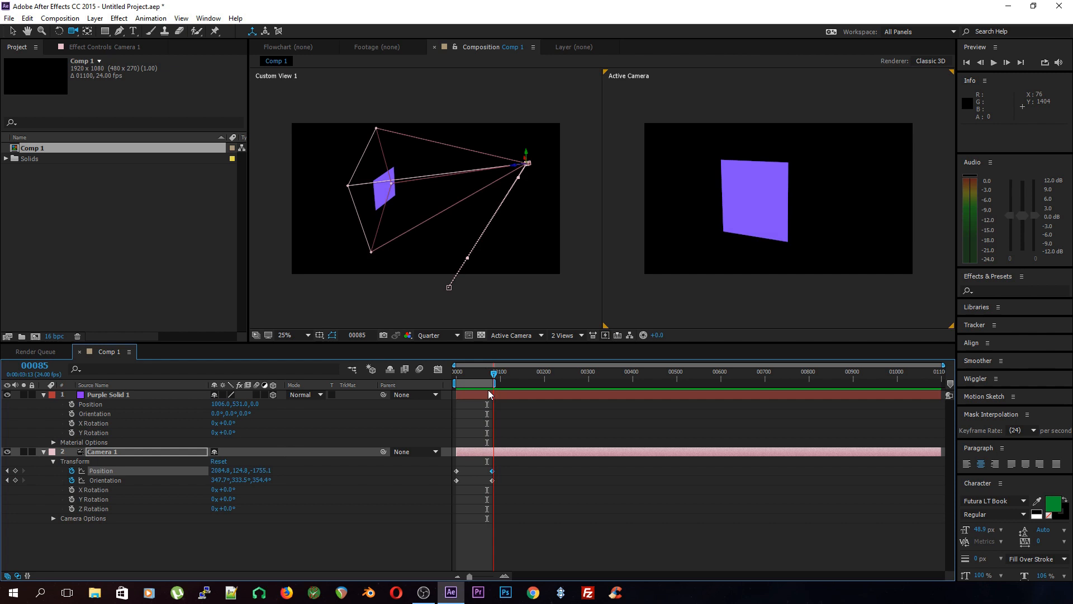
{"action": "key", "text": "space"}
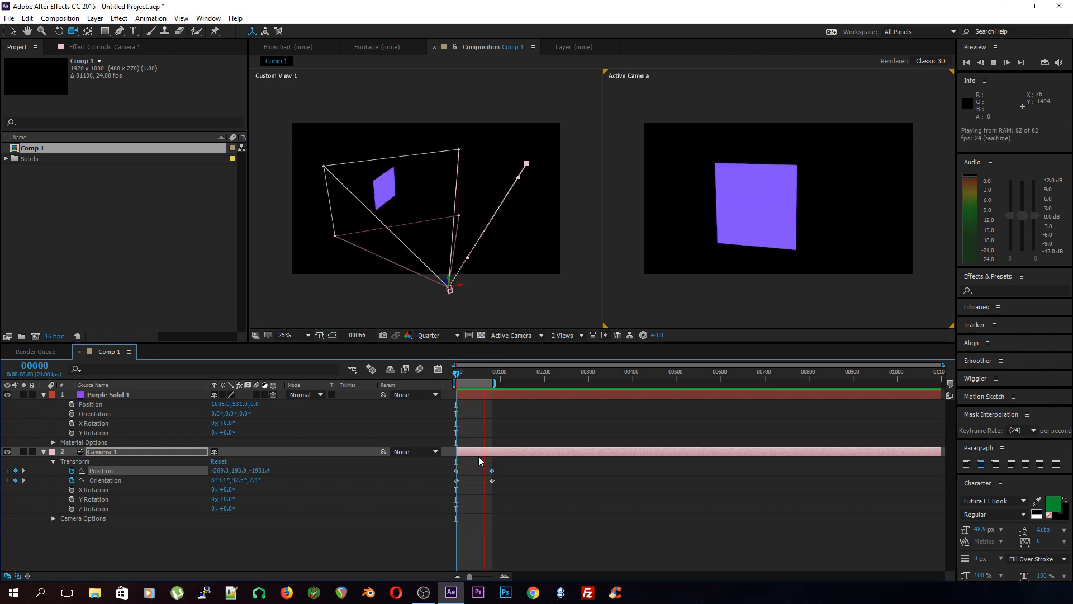
{"action": "key", "text": "space"}
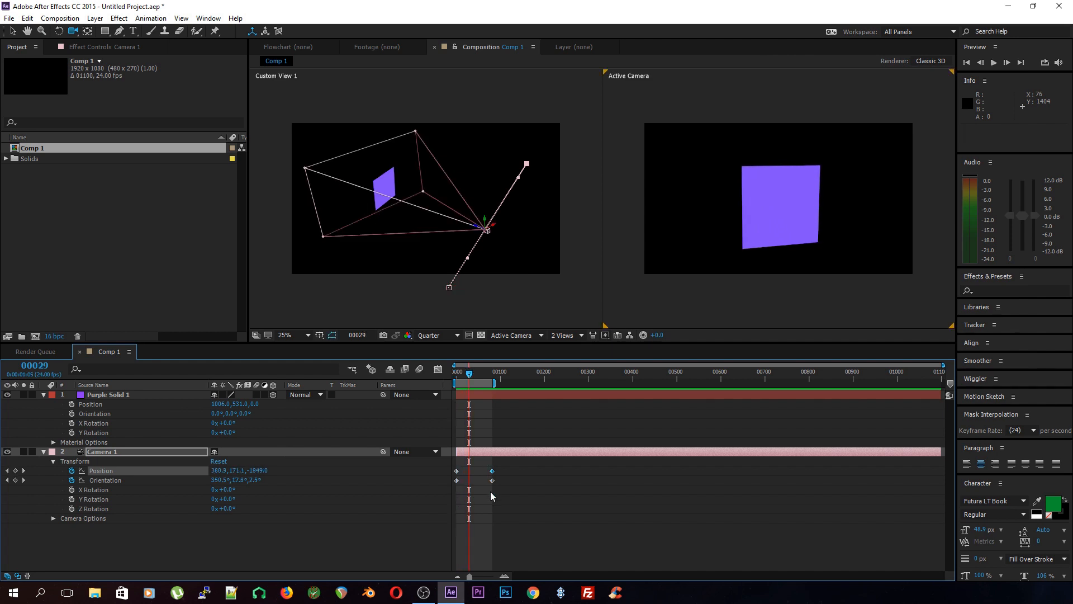
Bend the camera's motion path into a wide outward arc using the spatial handles of both position keyframes.
{"action": "key", "text": "v"}
{"action": "key", "text": "c"}
{"action": "left_click_drag", "start_coordinate": [496, 264], "coordinate": [467, 244]}
{"action": "key", "text": "v"}
{"action": "left_click_drag", "start_coordinate": [483, 170], "coordinate": [448, 126]}
{"action": "key", "text": "c"}
{"action": "key", "text": "v"}
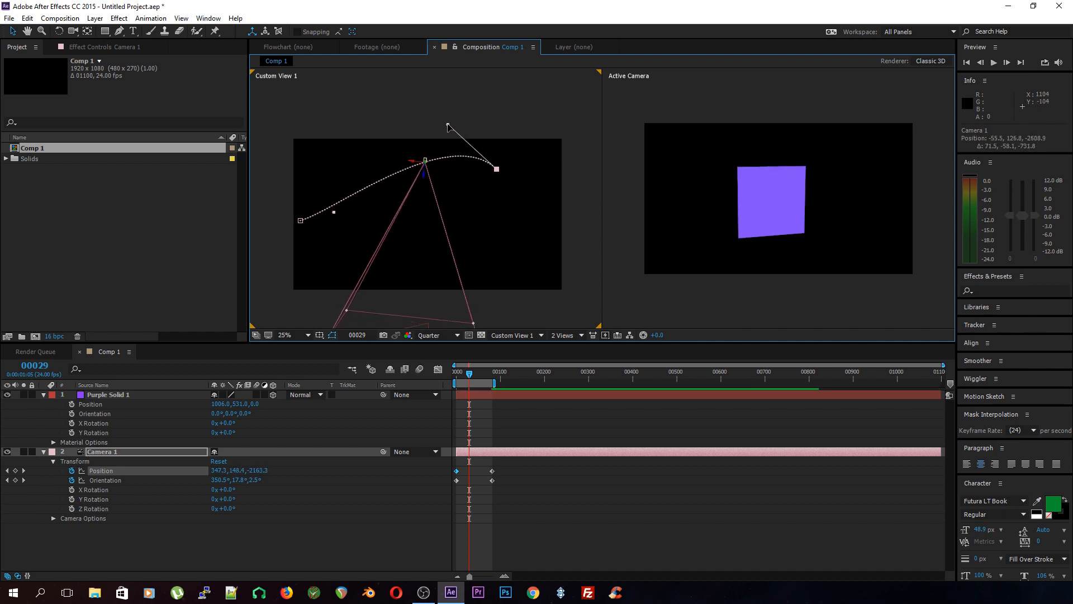
{"action": "left_click_drag", "start_coordinate": [335, 211], "coordinate": [320, 94]}
{"action": "left_click_drag", "start_coordinate": [448, 124], "coordinate": [451, 101]}
Preview the curved camera move from the first frame and return to frame 0.
{"action": "left_click_drag", "start_coordinate": [469, 373], "coordinate": [446, 381]}
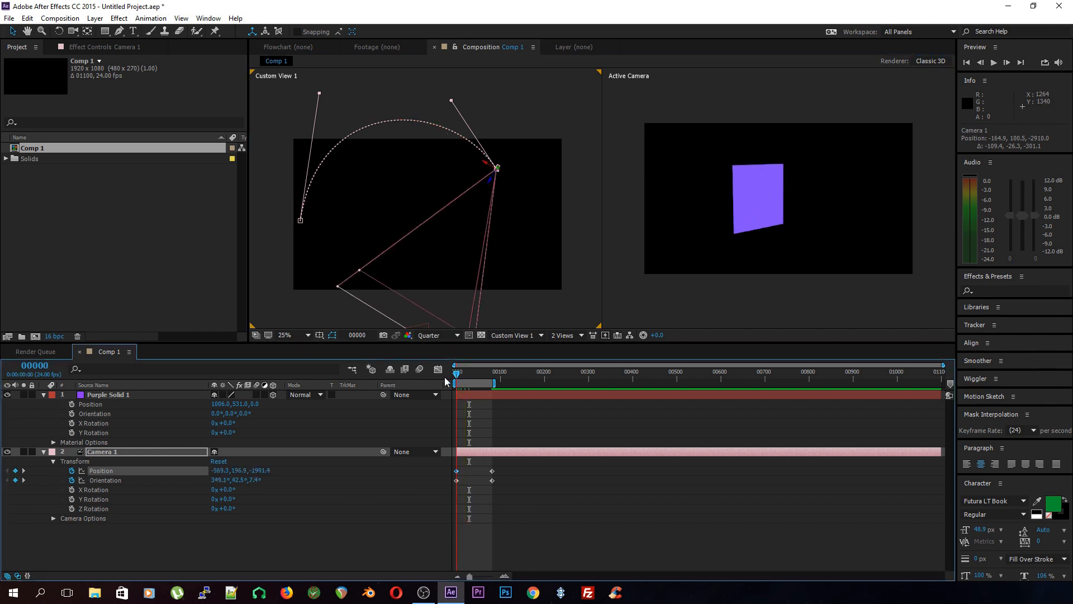
{"action": "key", "text": "space"}
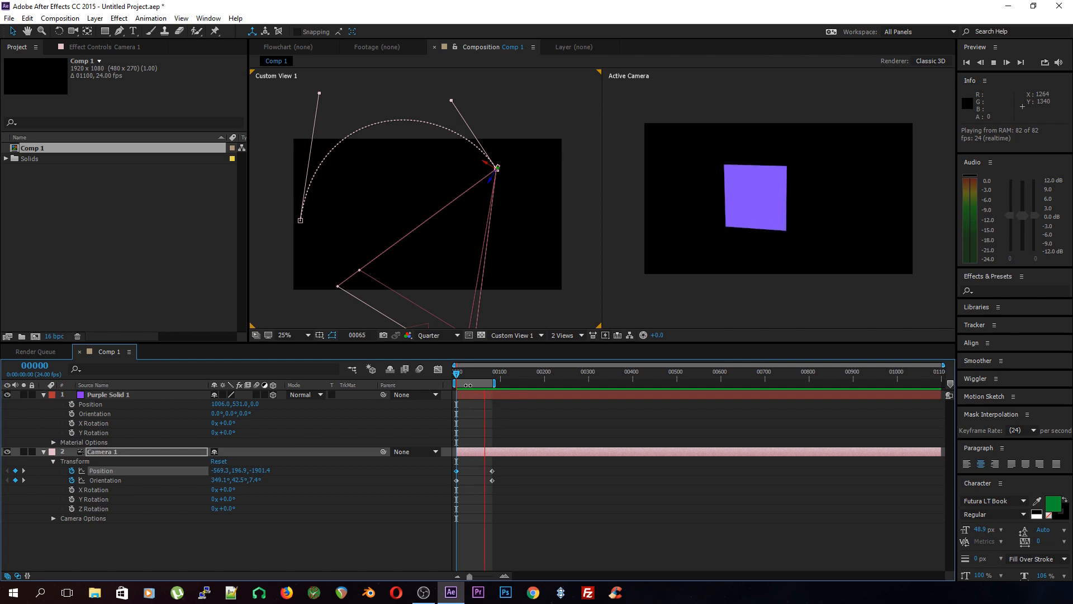
{"action": "key", "text": "space"}
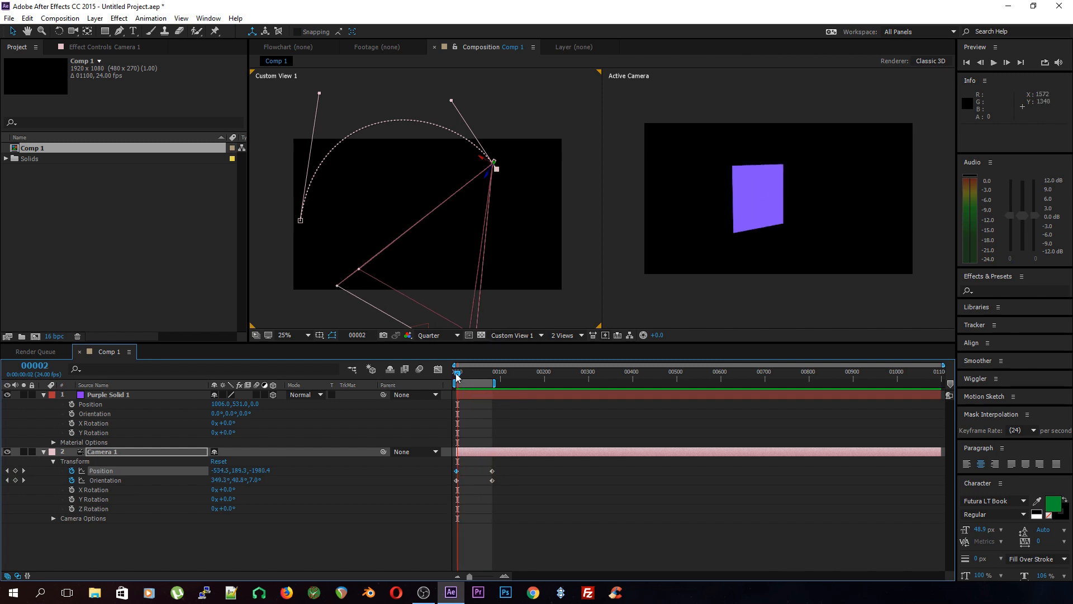
{"action": "mouse_move", "coordinate": [459, 380]}
{"action": "left_mouse_down"}
{"action": "mouse_move", "coordinate": [477, 381]}
{"action": "mouse_move", "coordinate": [449, 383]}
{"action": "left_mouse_up"}
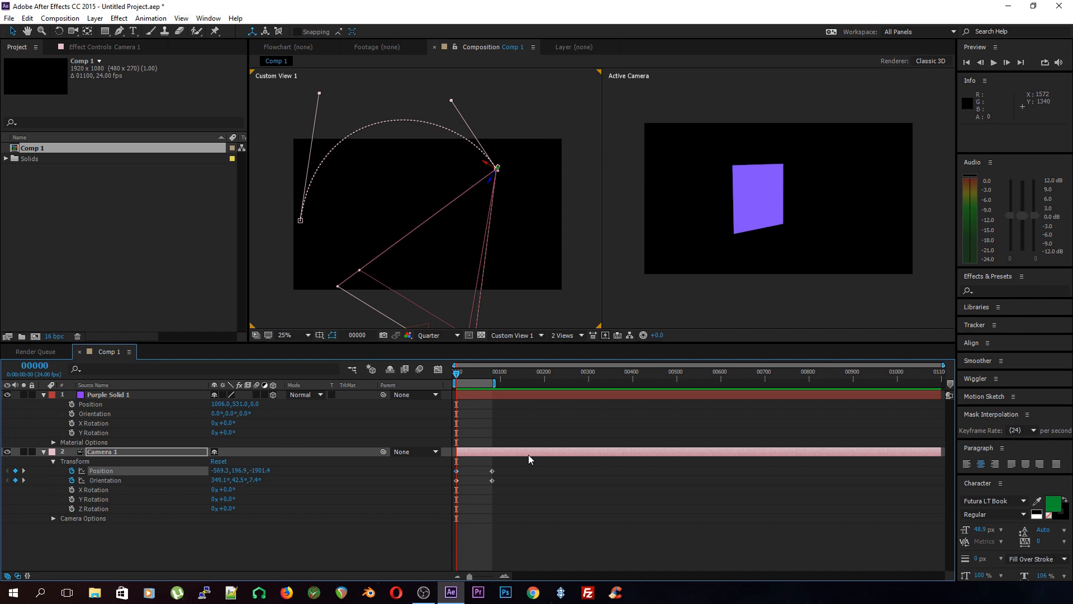
Delete all of Camera 1's position and orientation keyframes and deselect the layer.
{"action": "left_click_drag", "start_coordinate": [528, 503], "coordinate": [453, 466]}
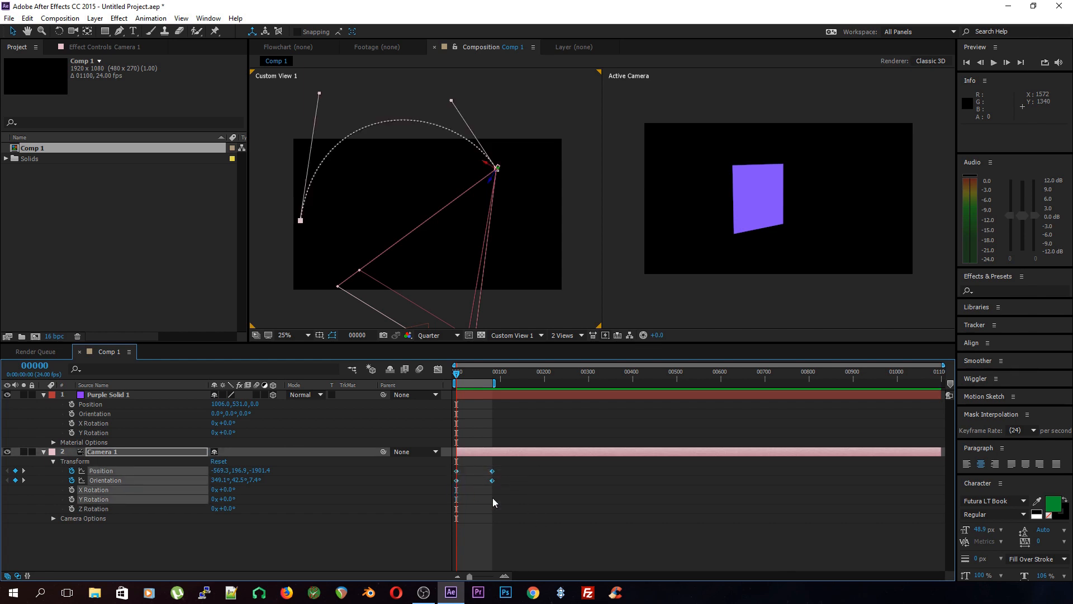
{"action": "key", "text": "Delete"}
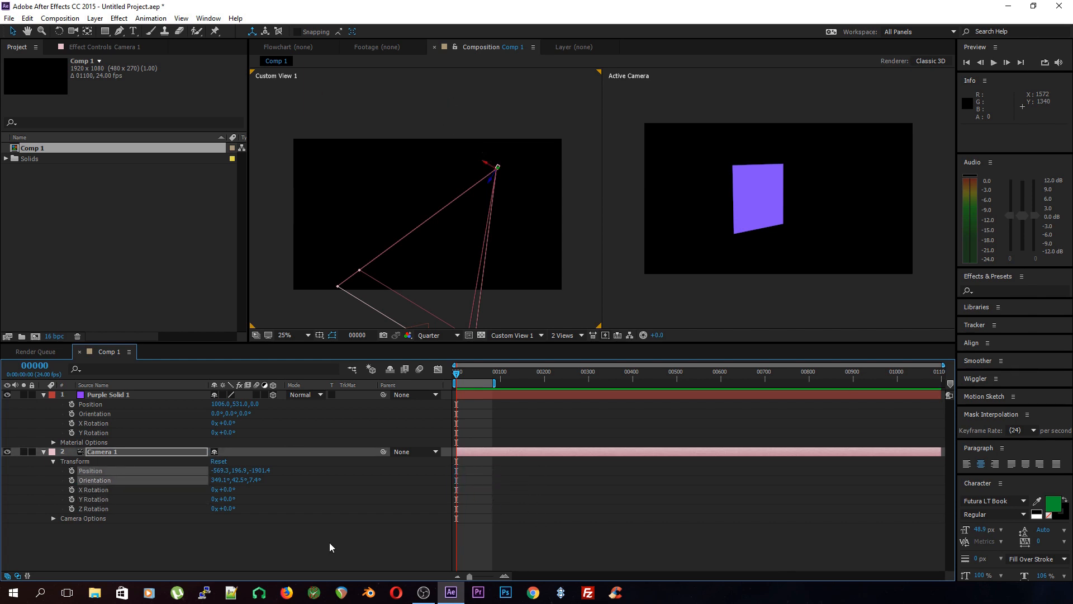
{"action": "left_click", "coordinate": [344, 557]}
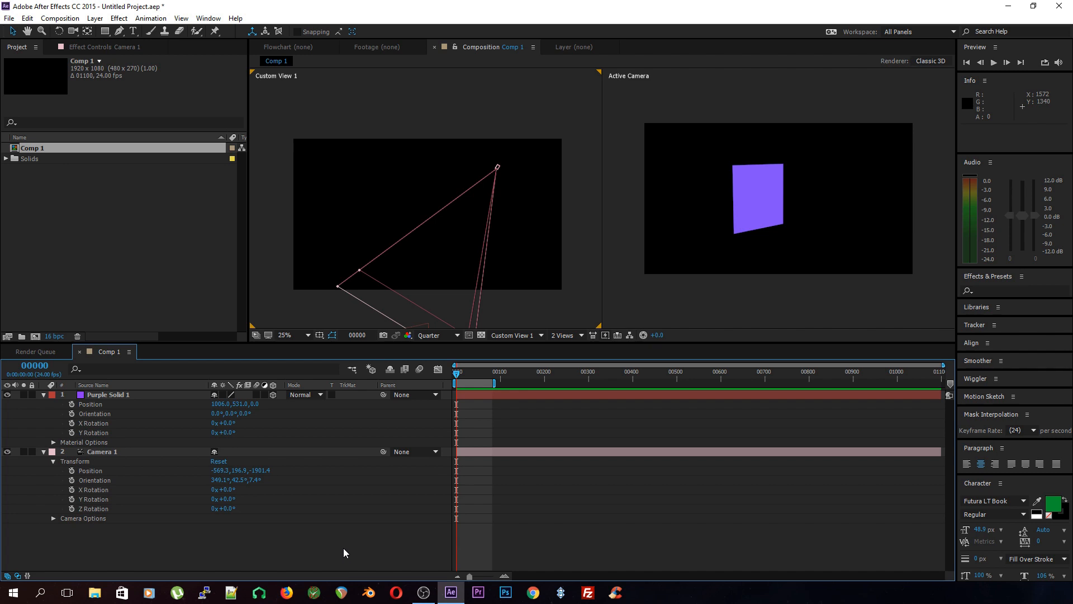
Add a null object to the composition, make it a 3D layer and rename it c_camera.
{"action": "key", "text": "ctrl+alt+shift+y"}
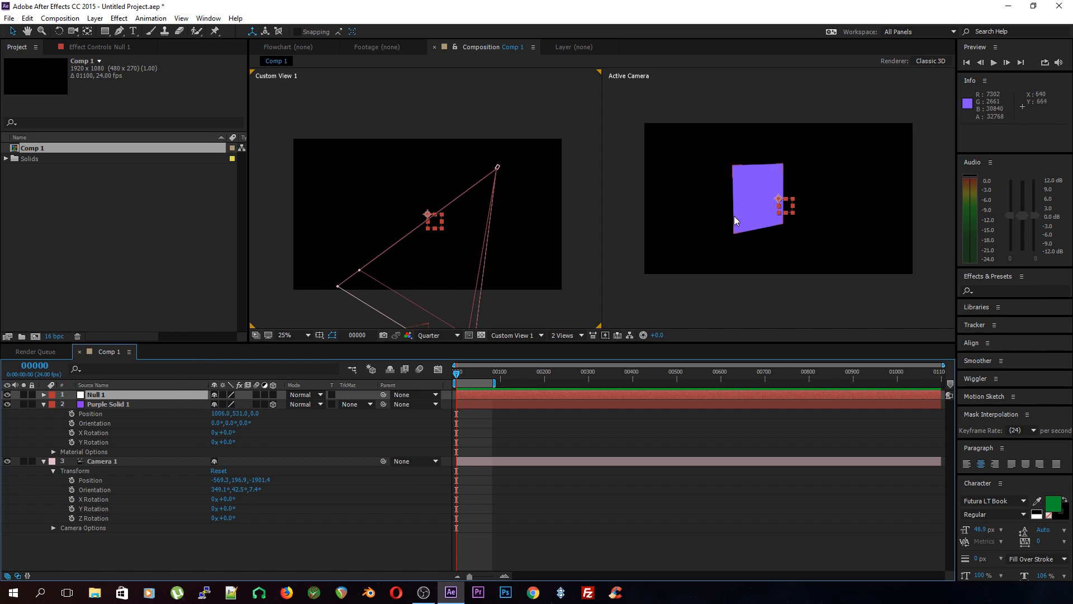
{"action": "left_click", "coordinate": [273, 394]}
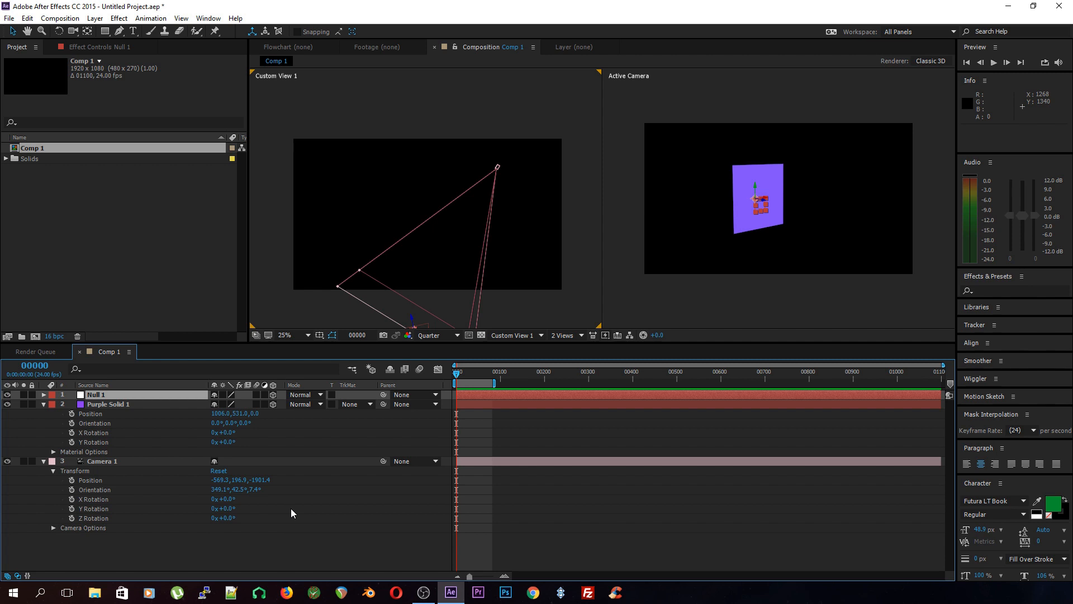
{"action": "left_click", "coordinate": [170, 393]}
{"action": "key", "text": "Return"}
{"action": "type", "text": "c_camer"}
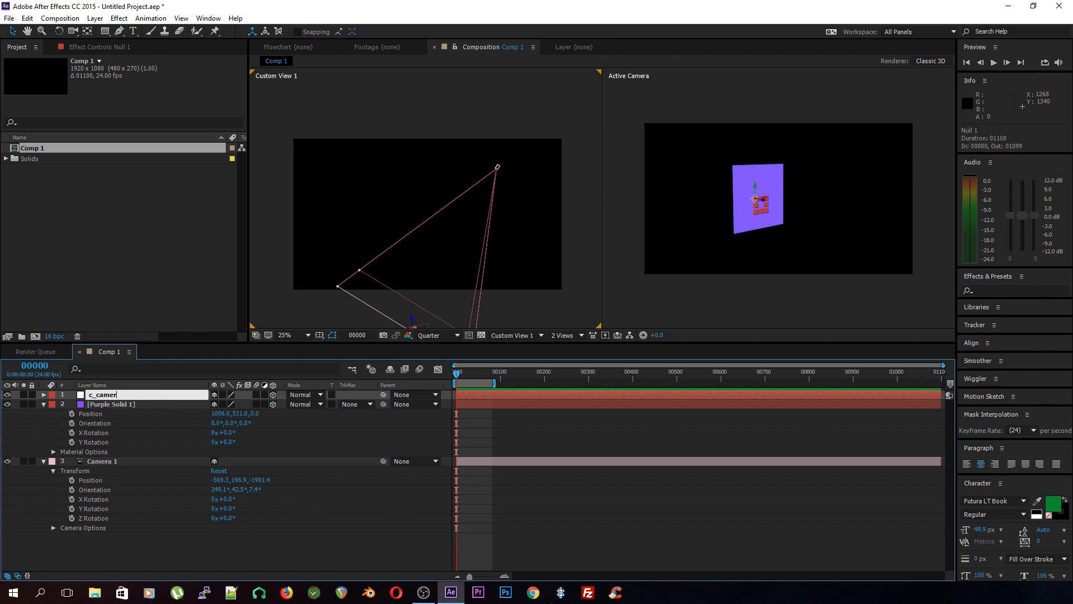
{"action": "type", "text": "a"}
{"action": "key", "text": "Return"}
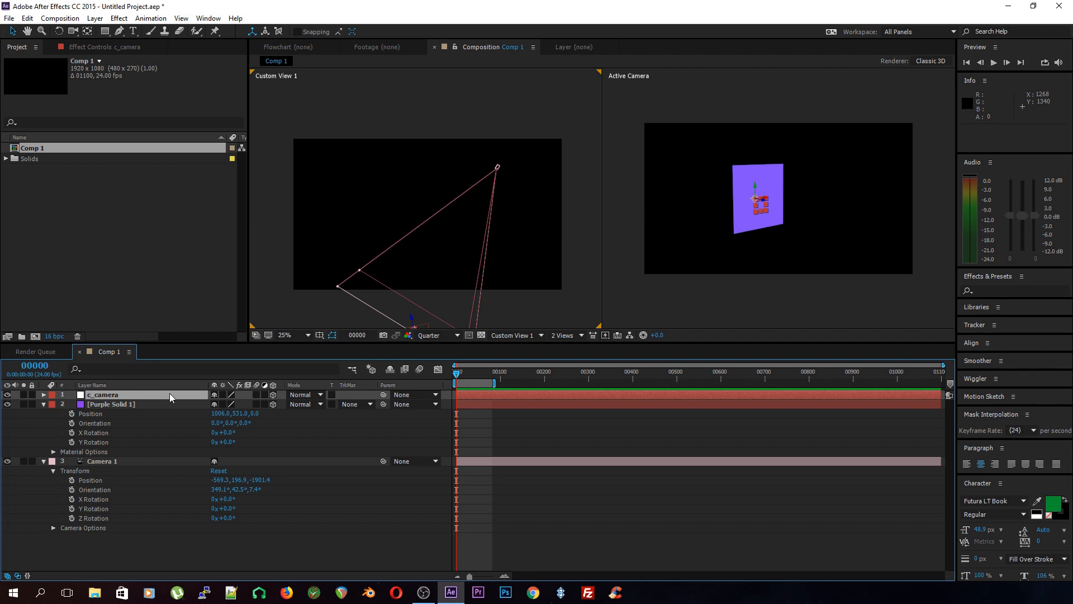
Place the c_camera null directly above Camera 1 and parent the camera to it.
{"action": "left_click_drag", "start_coordinate": [169, 394], "coordinate": [317, 466]}
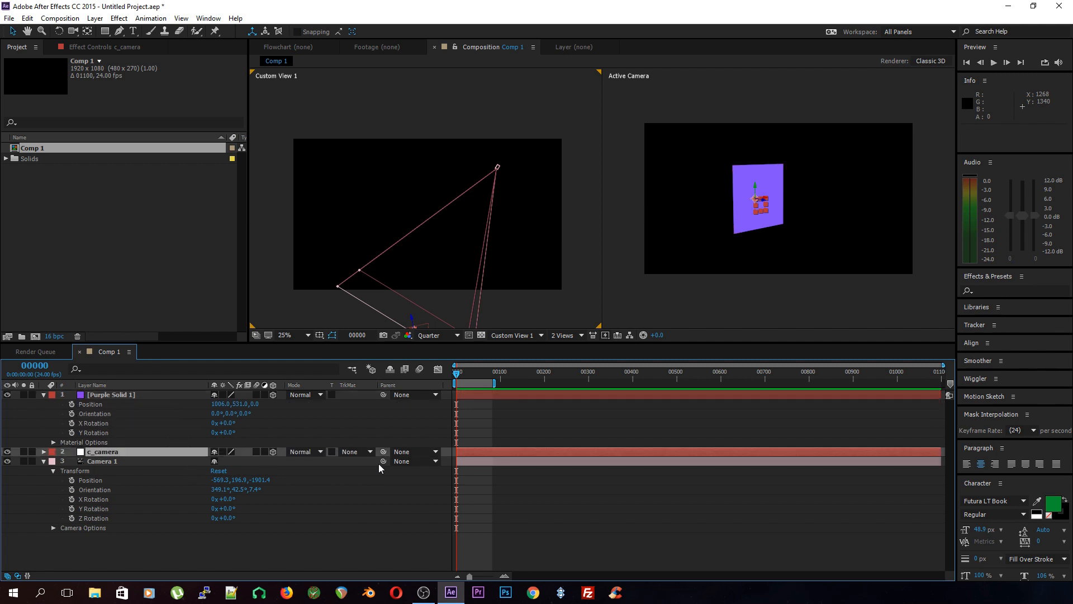
{"action": "left_click_drag", "start_coordinate": [383, 462], "coordinate": [147, 451]}
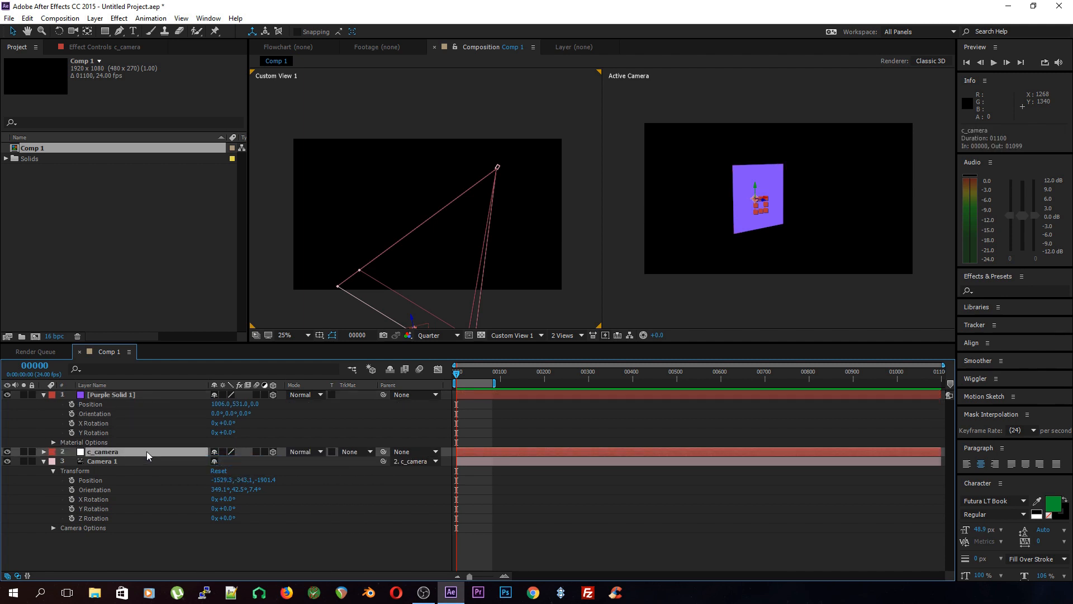
Orbit the camera with the rotation properties of c_camera, leaving only its Y rotation set to 6°.
{"action": "key", "text": "r"}
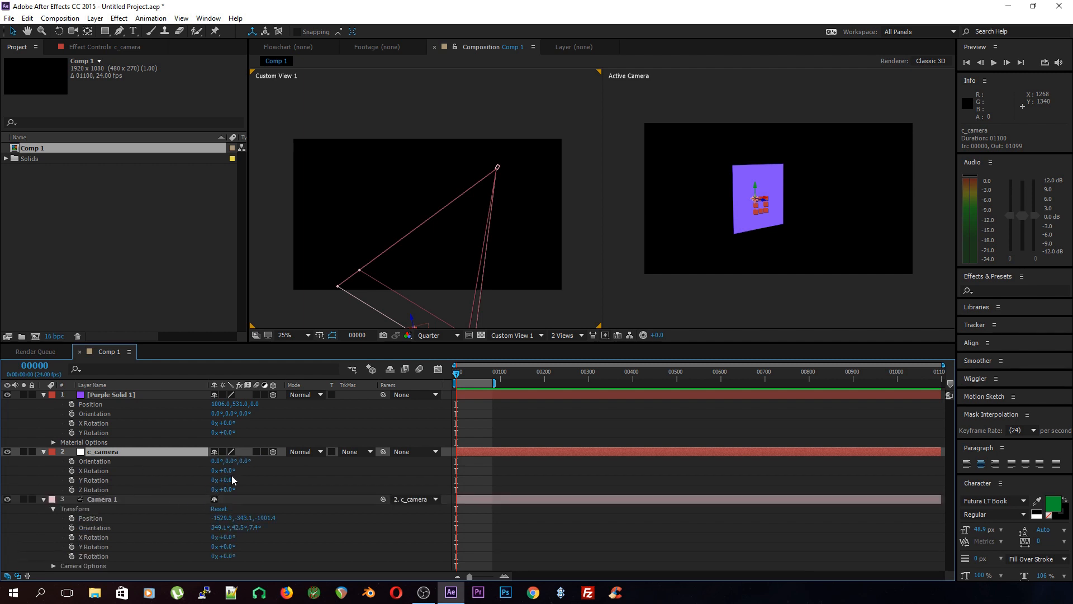
{"action": "left_click_drag", "start_coordinate": [229, 488], "coordinate": [231, 488]}
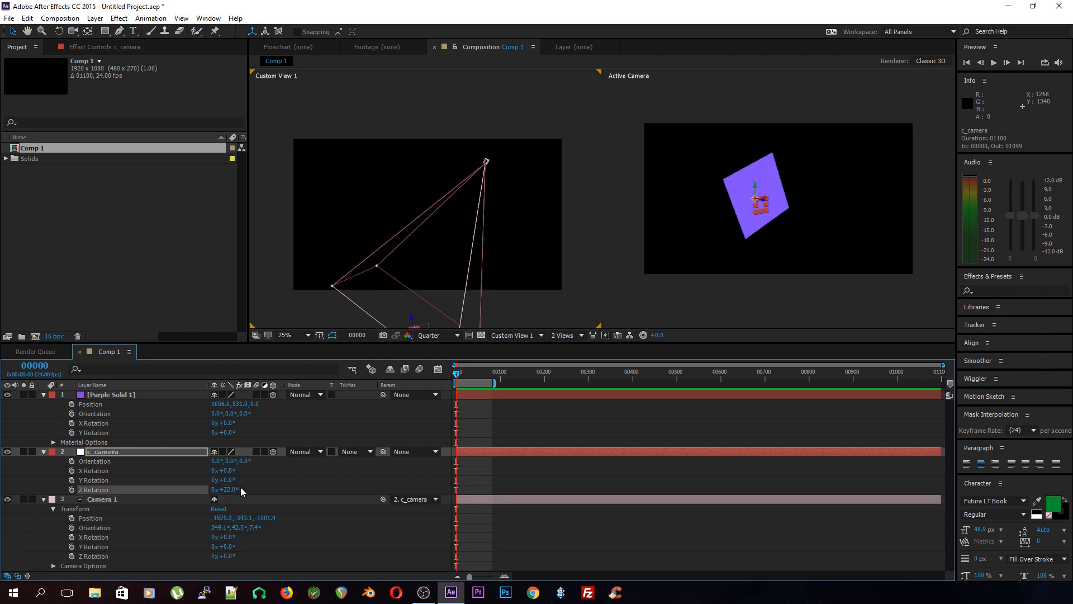
{"action": "key", "text": "ctrl+z"}
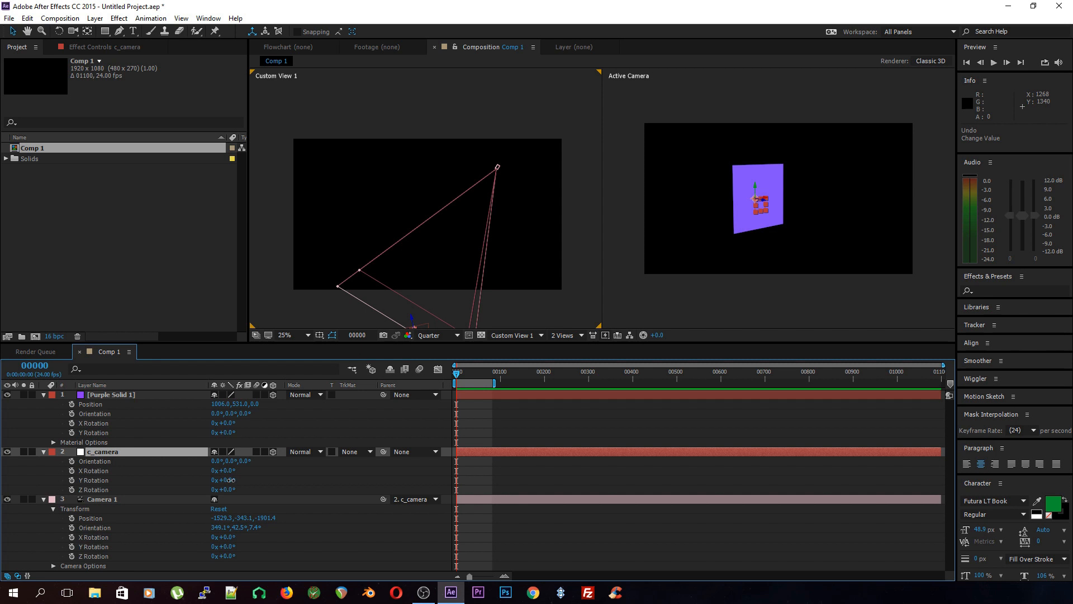
{"action": "left_click_drag", "start_coordinate": [231, 479], "coordinate": [206, 493]}
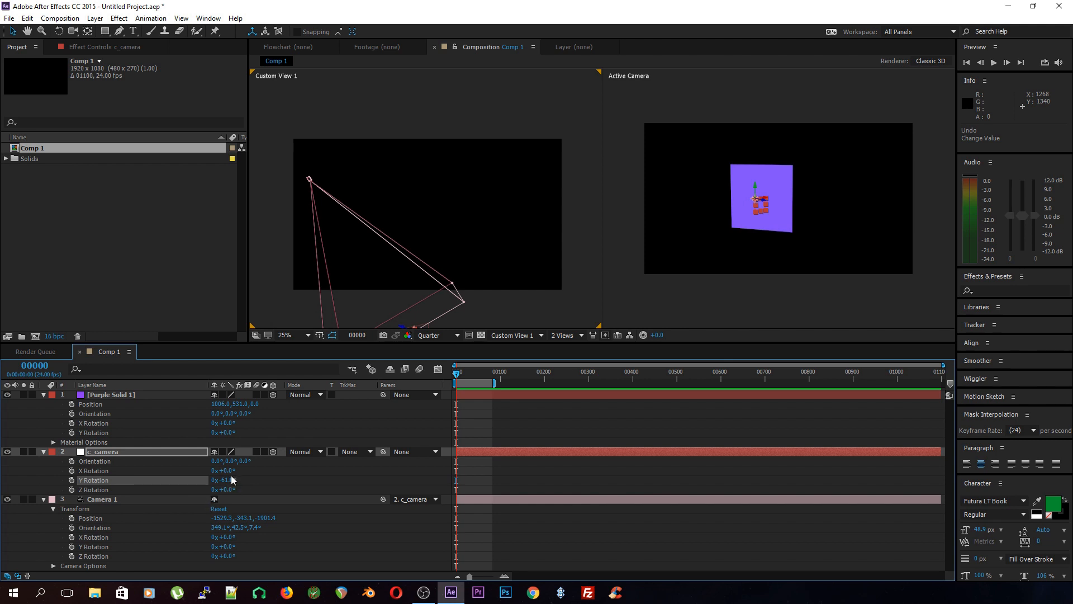
{"action": "mouse_move", "coordinate": [231, 481]}
{"action": "left_mouse_down"}
{"action": "mouse_move", "coordinate": [215, 484]}
{"action": "mouse_move", "coordinate": [291, 487]}
{"action": "mouse_move", "coordinate": [241, 494]}
{"action": "mouse_move", "coordinate": [274, 493]}
{"action": "mouse_move", "coordinate": [247, 495]}
{"action": "mouse_move", "coordinate": [263, 494]}
{"action": "mouse_move", "coordinate": [246, 471]}
{"action": "left_mouse_up"}
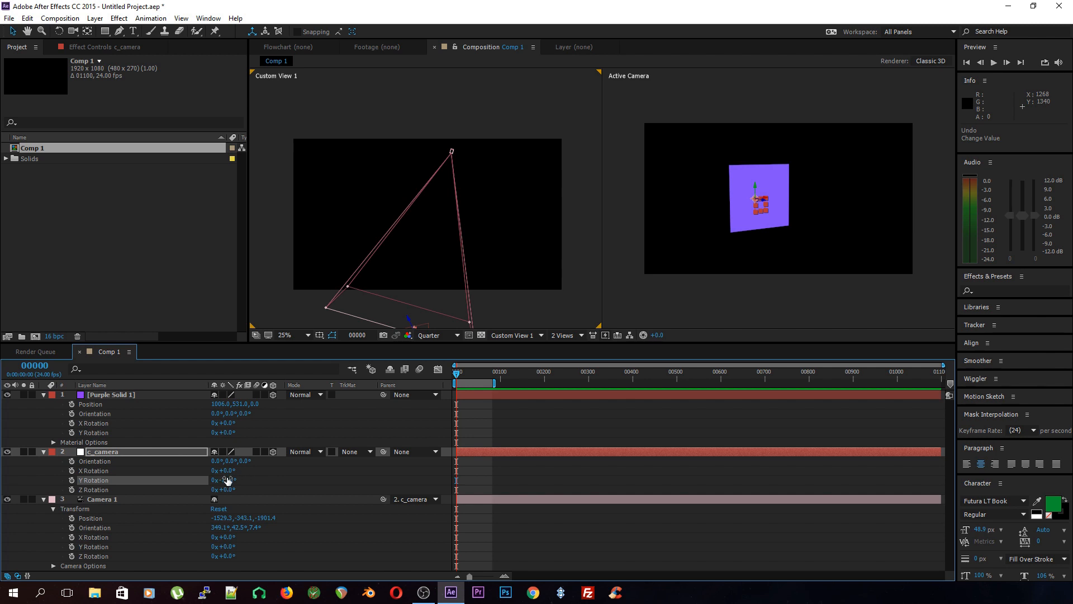
{"action": "left_click_drag", "start_coordinate": [226, 480], "coordinate": [249, 488]}
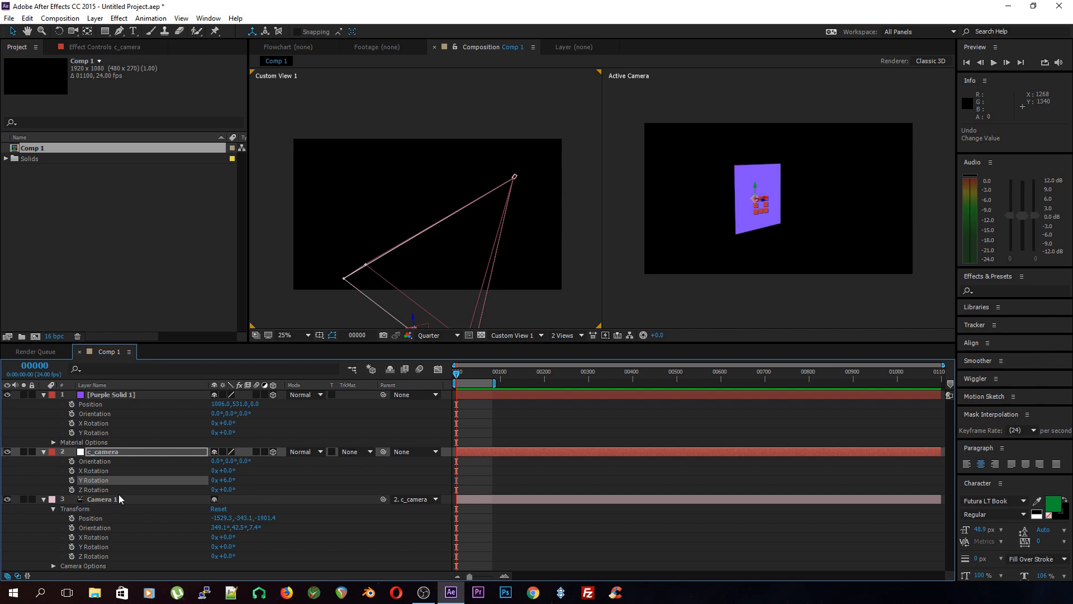
Keyframe c_camera's Y rotation at 6° on frame 0 and -81° on frame 79, and return to the first frame.
{"action": "left_click", "coordinate": [72, 480]}
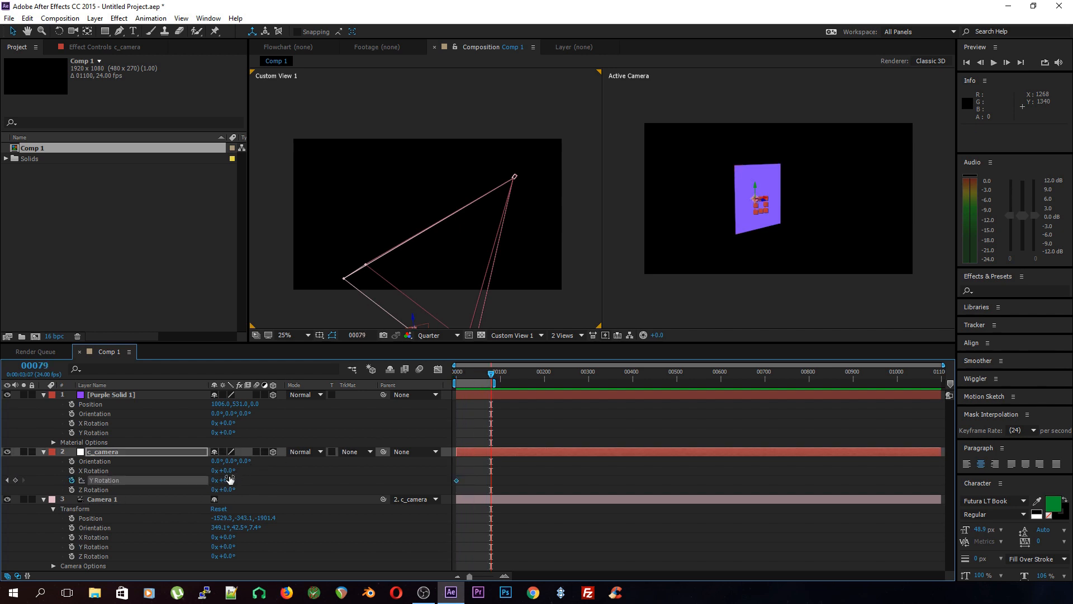
{"action": "left_click_drag", "start_coordinate": [229, 479], "coordinate": [192, 487]}
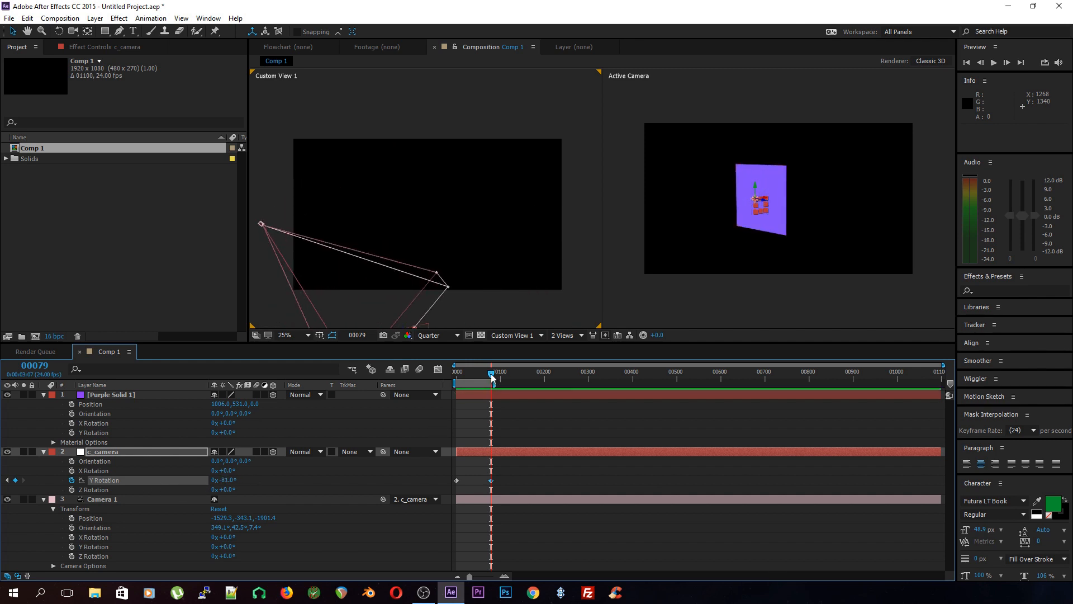
{"action": "left_click_drag", "start_coordinate": [492, 375], "coordinate": [441, 394]}
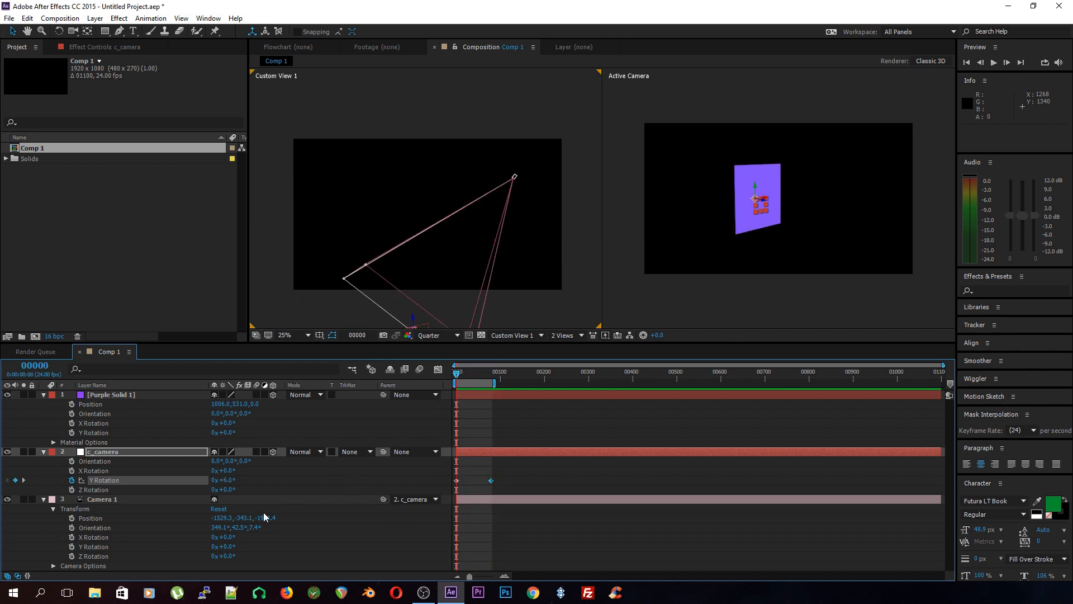
Keyframe c_camera's position at about 295, 540, 70 on frame 0 and about 394, 540, 696 on frame 89.
{"action": "left_click", "coordinate": [115, 451]}
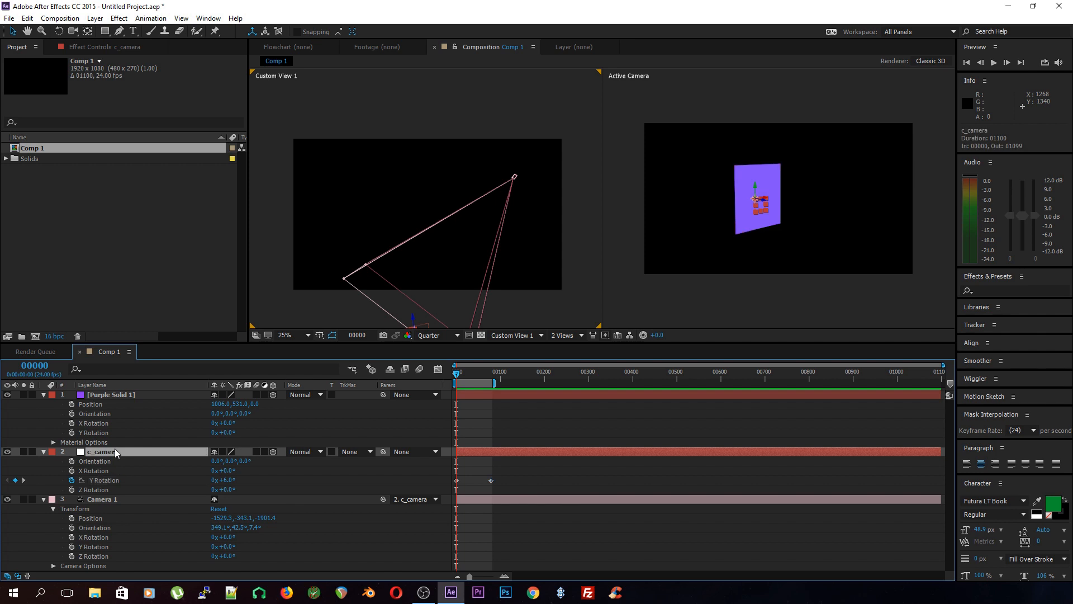
{"action": "key", "text": "p"}
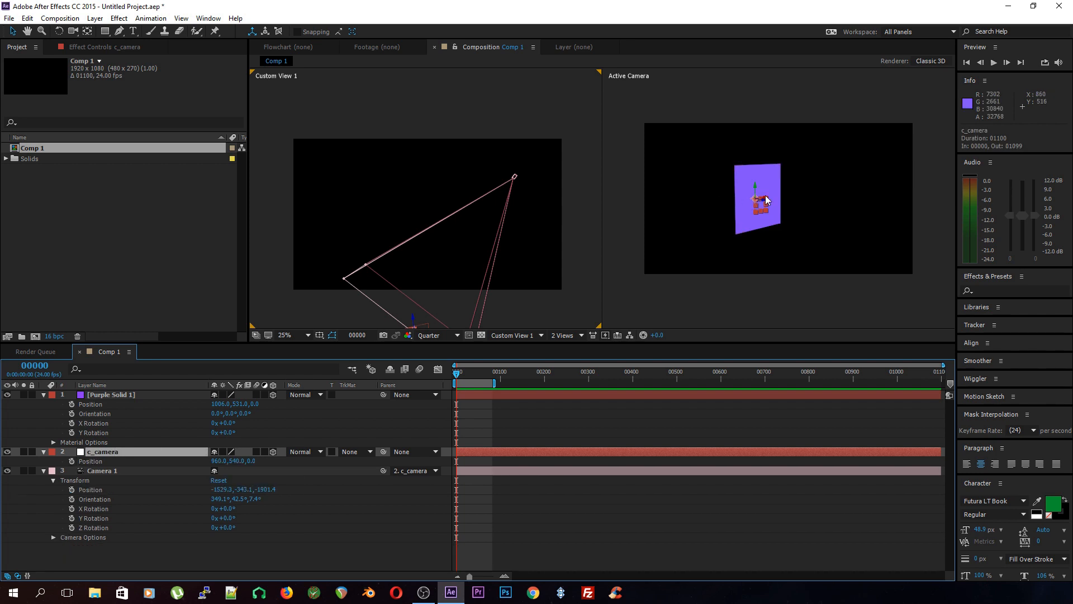
{"action": "left_click_drag", "start_coordinate": [763, 202], "coordinate": [674, 236]}
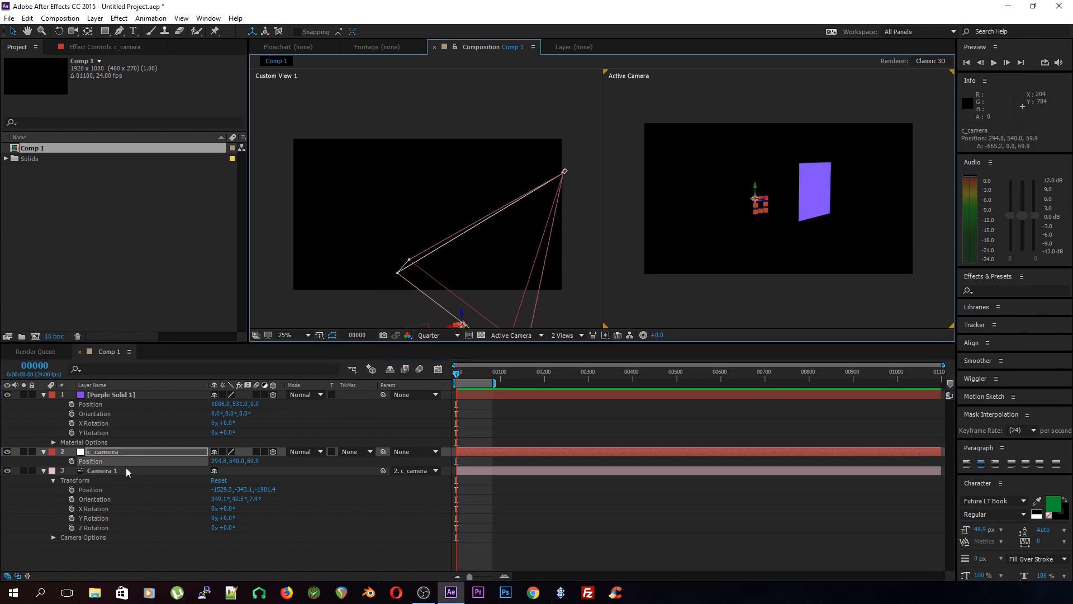
{"action": "left_click", "coordinate": [72, 461]}
{"action": "left_click_drag", "start_coordinate": [483, 372], "coordinate": [496, 372]}
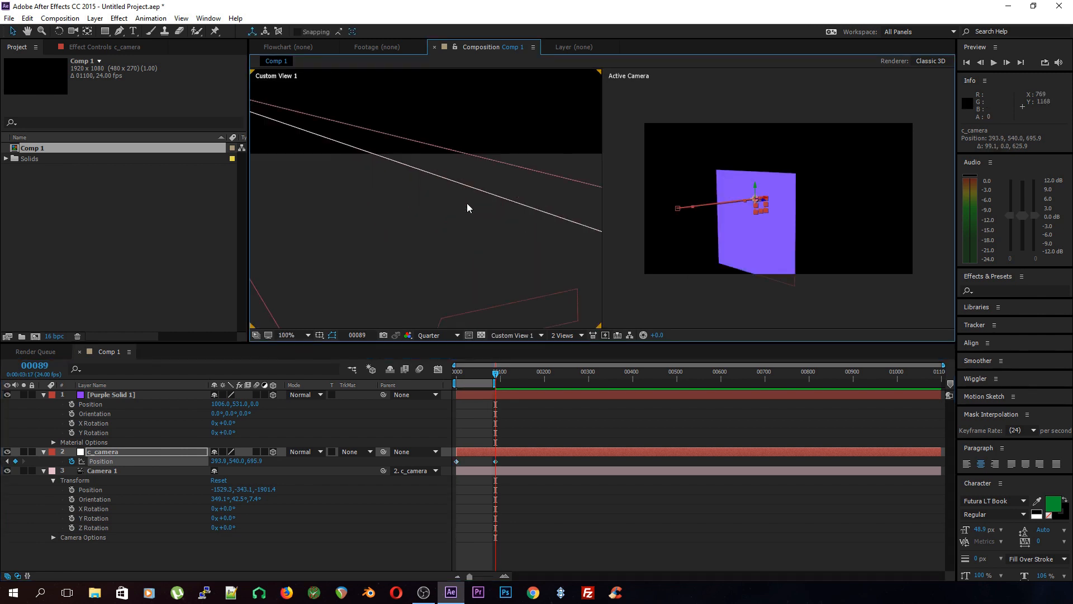
Move c_camera's frame-89 position keyframe to about 980, 495, 13, preview the camera move, and return to frame 0.
{"action": "scroll", "coordinate": [465, 256], "scroll_direction": "down", "scroll_amount": 1}
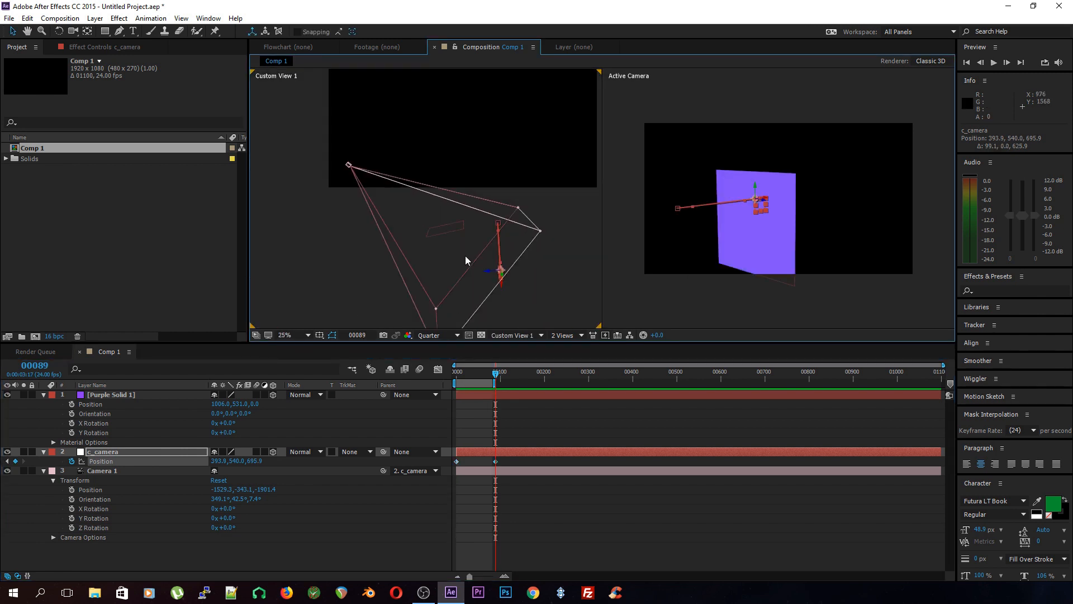
{"action": "left_click_drag", "start_coordinate": [465, 256], "coordinate": [457, 241]}
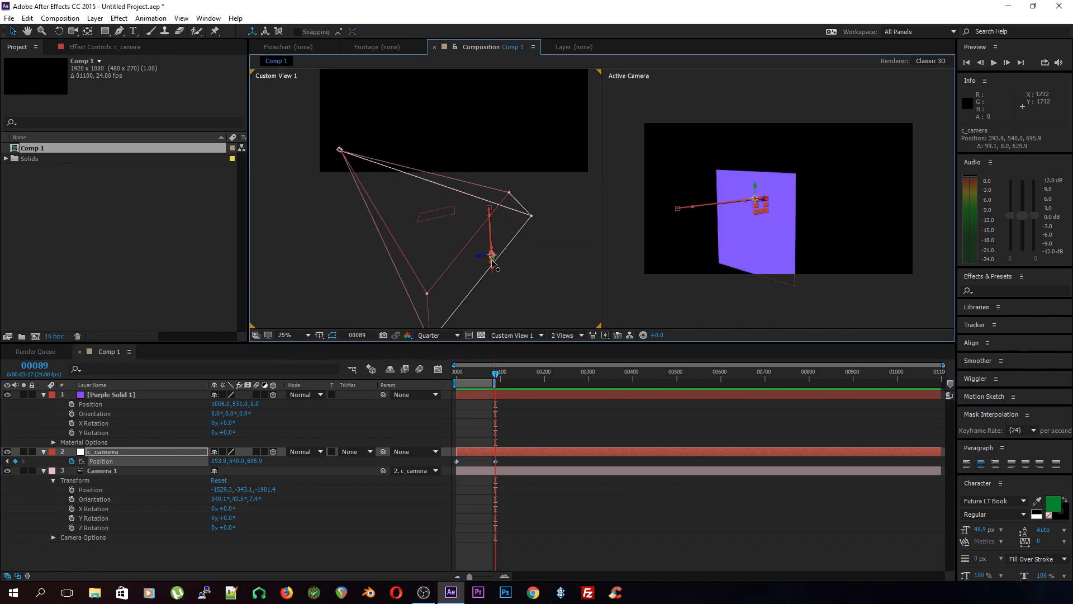
{"action": "left_click_drag", "start_coordinate": [492, 256], "coordinate": [441, 215]}
{"action": "left_click_drag", "start_coordinate": [495, 375], "coordinate": [448, 390]}
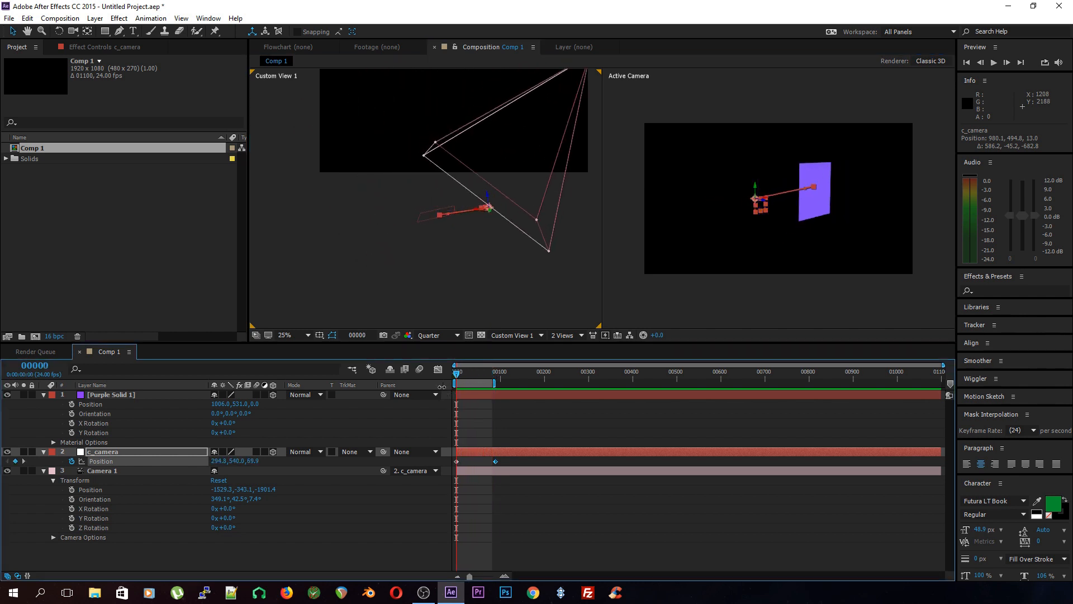
{"action": "key", "text": "space"}
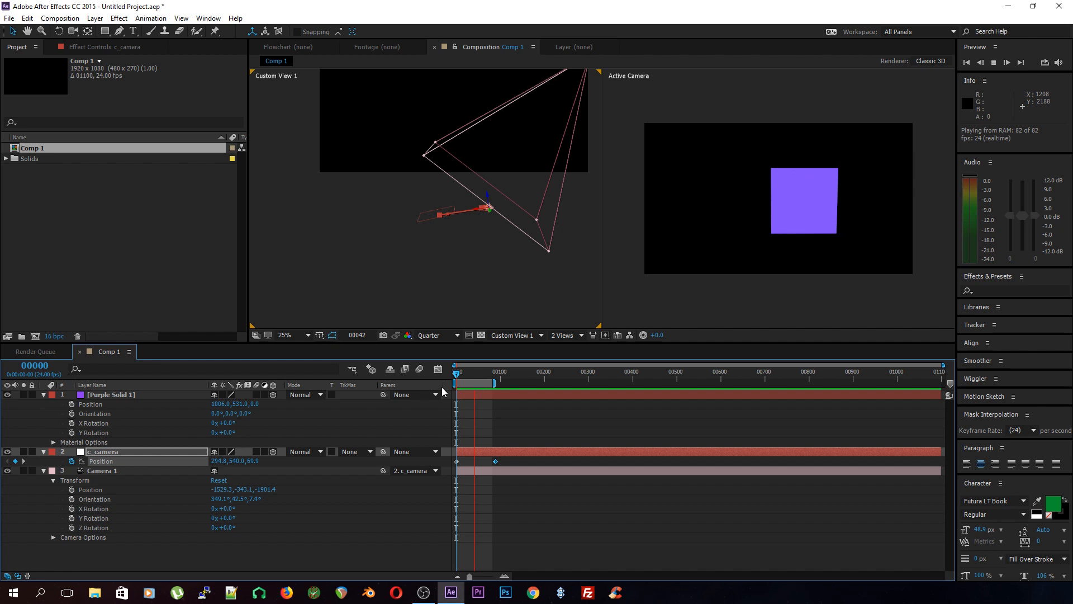
{"action": "left_click", "coordinate": [488, 372]}
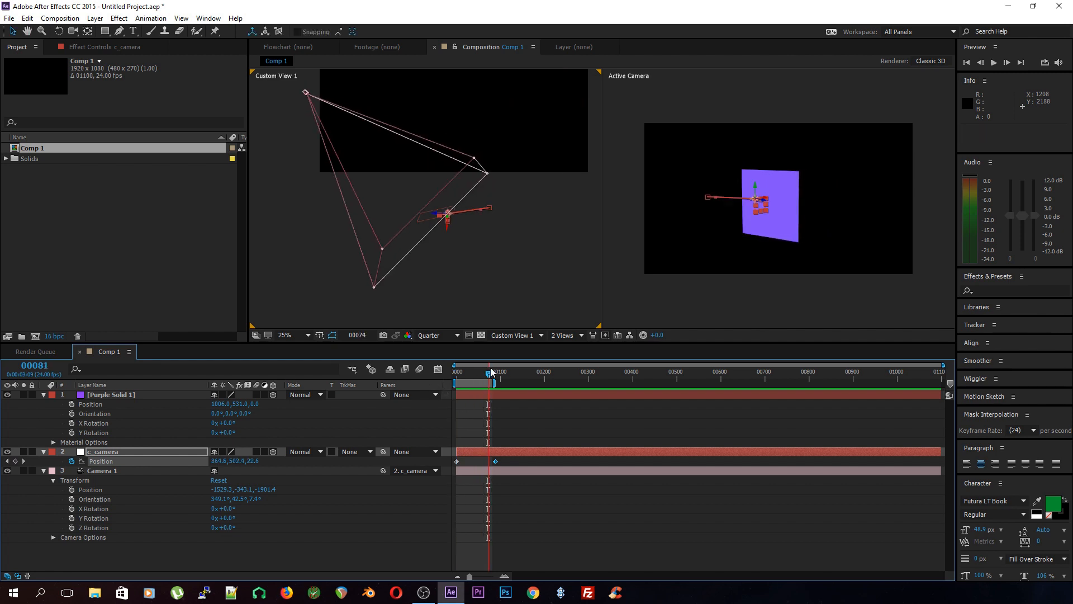
{"action": "left_click_drag", "start_coordinate": [491, 372], "coordinate": [449, 395]}
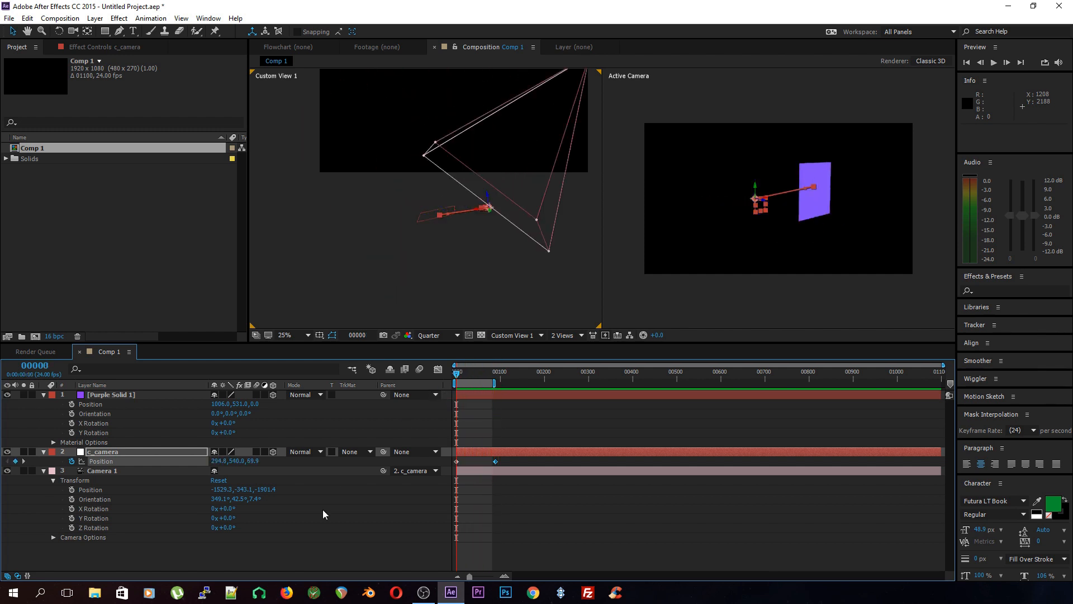
Delete the Purple Solid 1 layer from the composition.
{"action": "left_click", "coordinate": [323, 509]}
{"action": "left_click", "coordinate": [347, 395]}
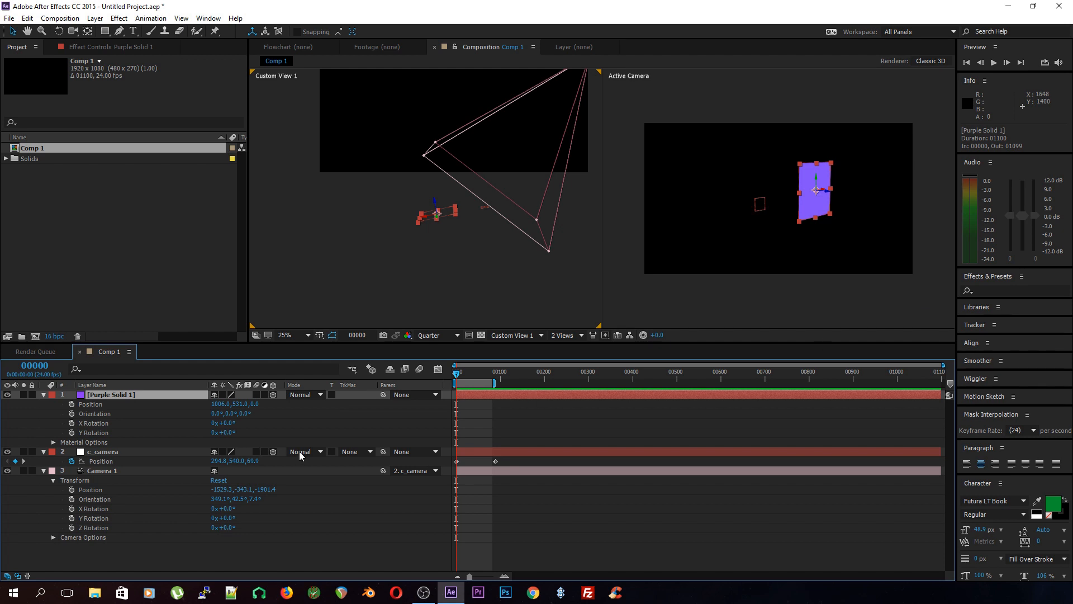
{"action": "key", "text": "Delete"}
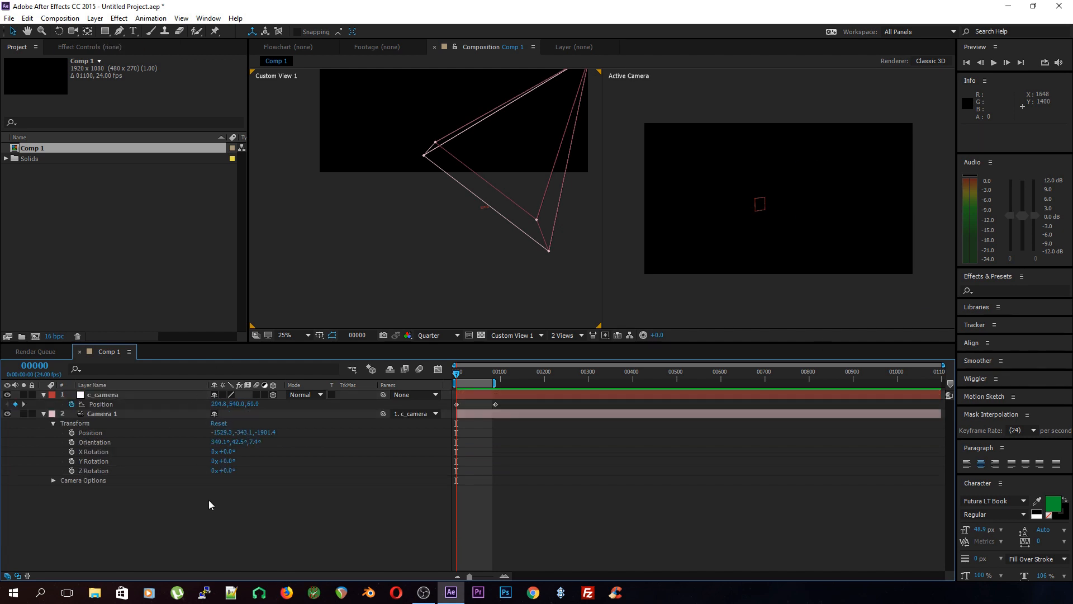
Create a text layer reading "Motion Live Teach".
{"action": "key", "text": "ctrl+alt+shift+t"}
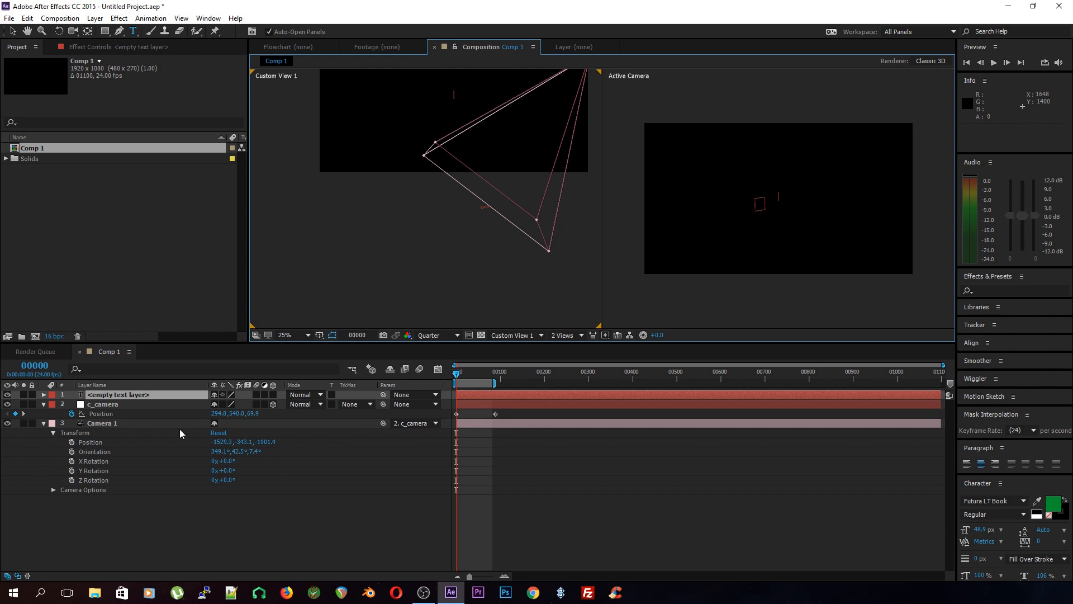
{"action": "type", "text": "M"}
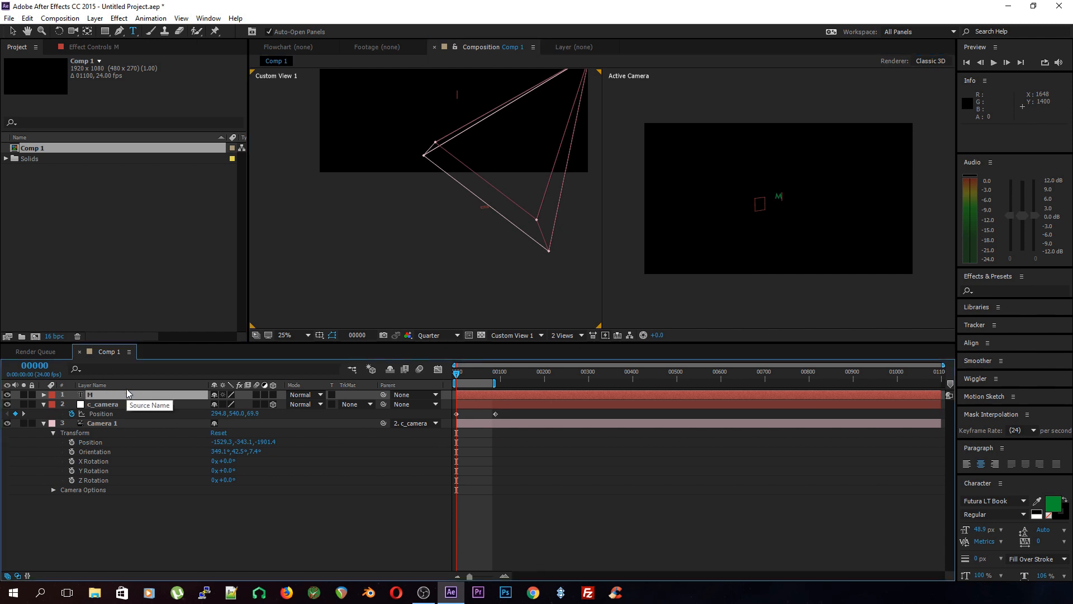
{"action": "type", "text": "otion Live"}
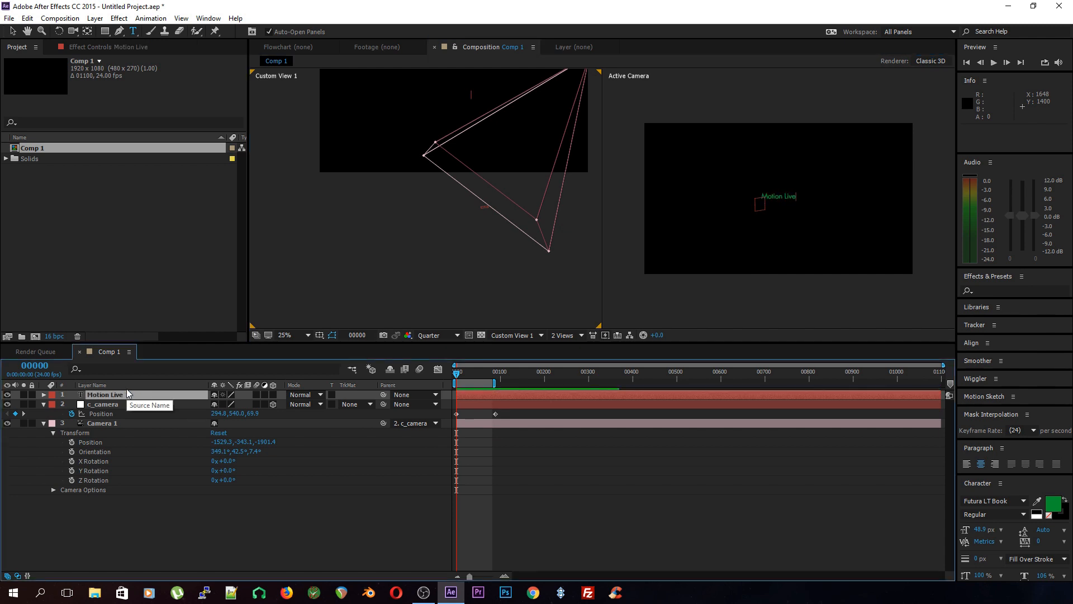
{"action": "type", "text": " TEAch"}
{"action": "key", "text": "BackSpace"}
{"action": "key", "text": "BackSpace"}
{"action": "key", "text": "BackSpace"}
{"action": "key", "text": "BackSpace"}
{"action": "type", "text": "Teach"}
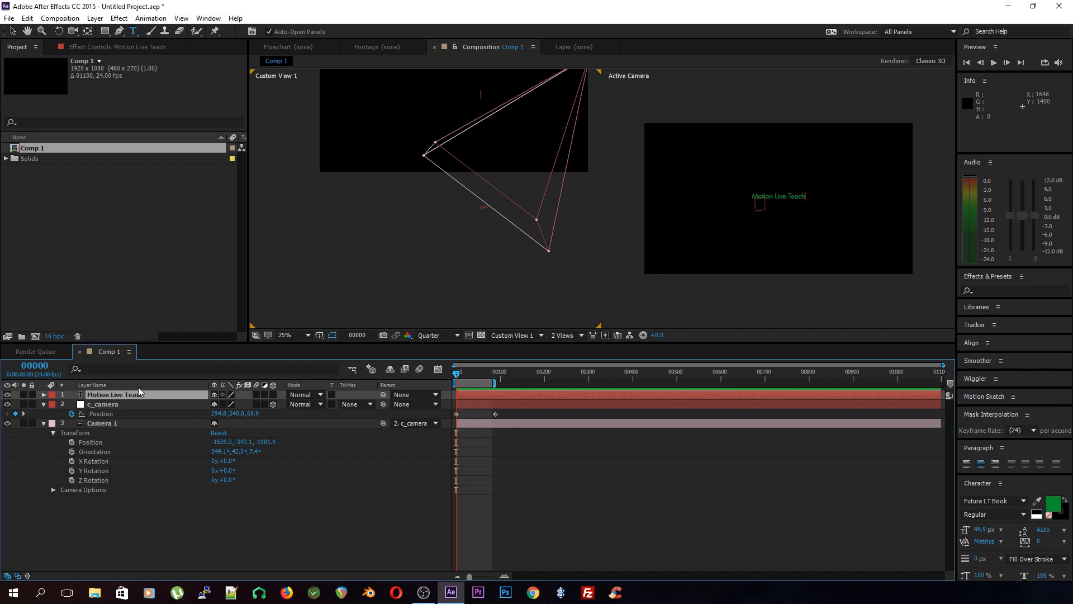
Colour the words "Motion Live" white, scale the text layer to 371%, and make it 3D, previewing the camera move around it.
{"action": "left_click", "coordinate": [139, 394]}
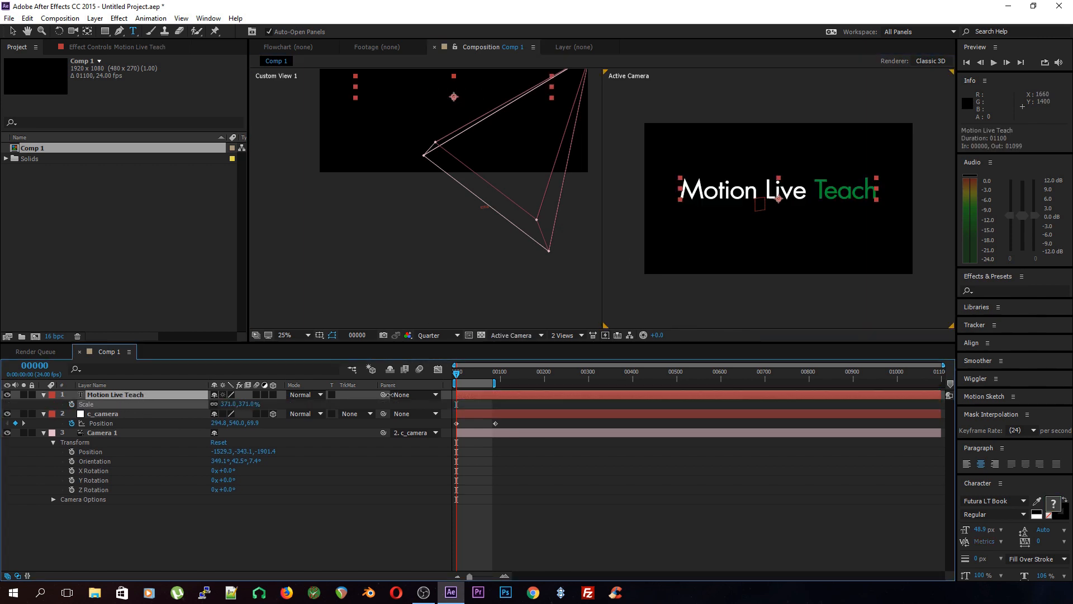
{"action": "left_click", "coordinate": [274, 394]}
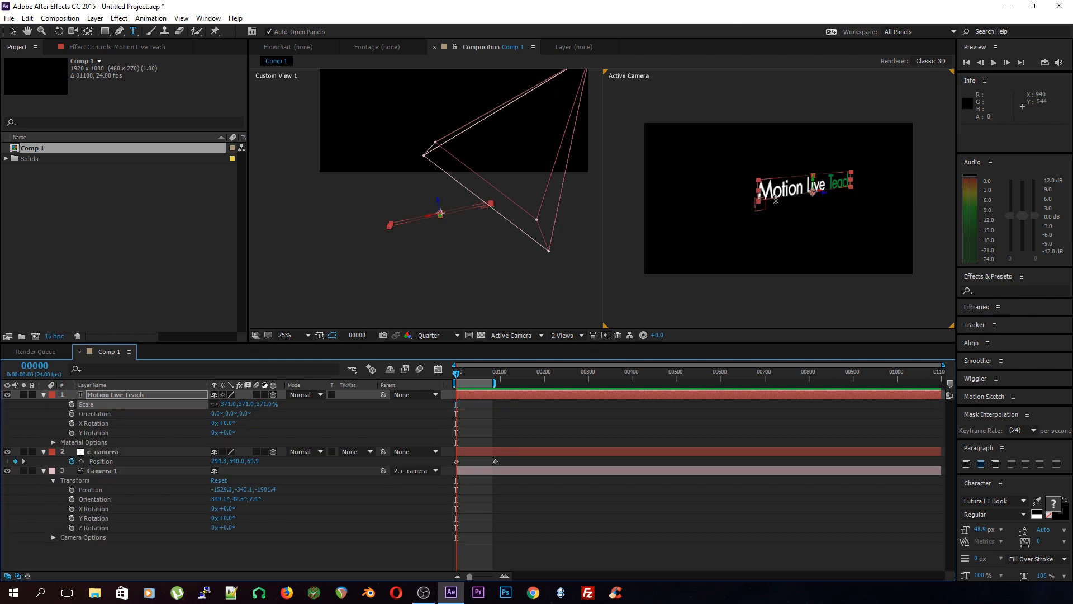
{"action": "mouse_move", "coordinate": [455, 375]}
{"action": "left_mouse_down"}
{"action": "mouse_move", "coordinate": [496, 372]}
{"action": "mouse_move", "coordinate": [453, 375]}
{"action": "left_mouse_up"}
{"action": "key", "text": "space"}
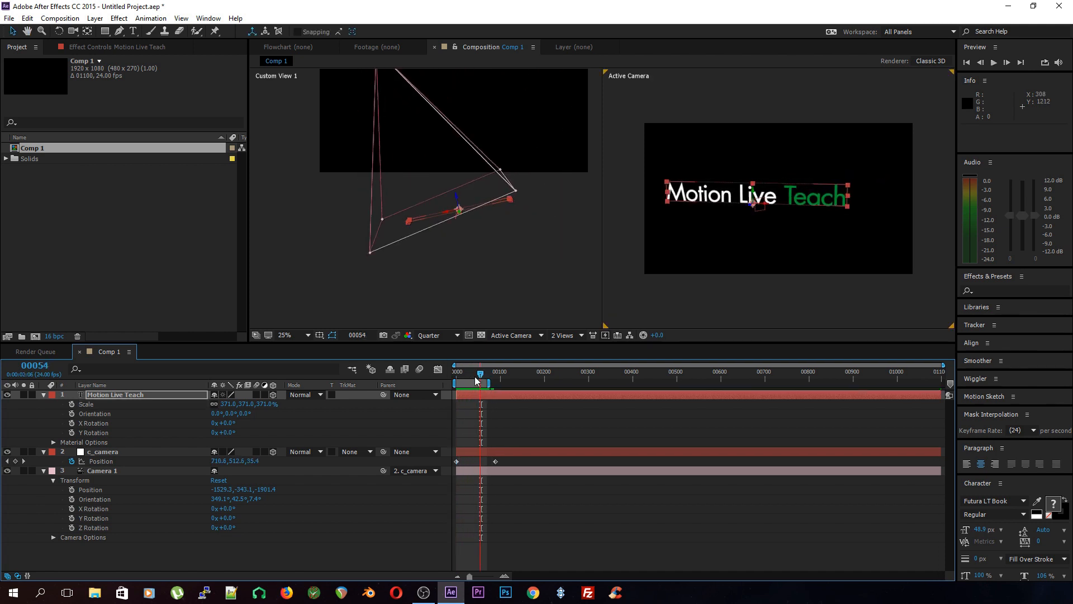
{"action": "key", "text": "space"}
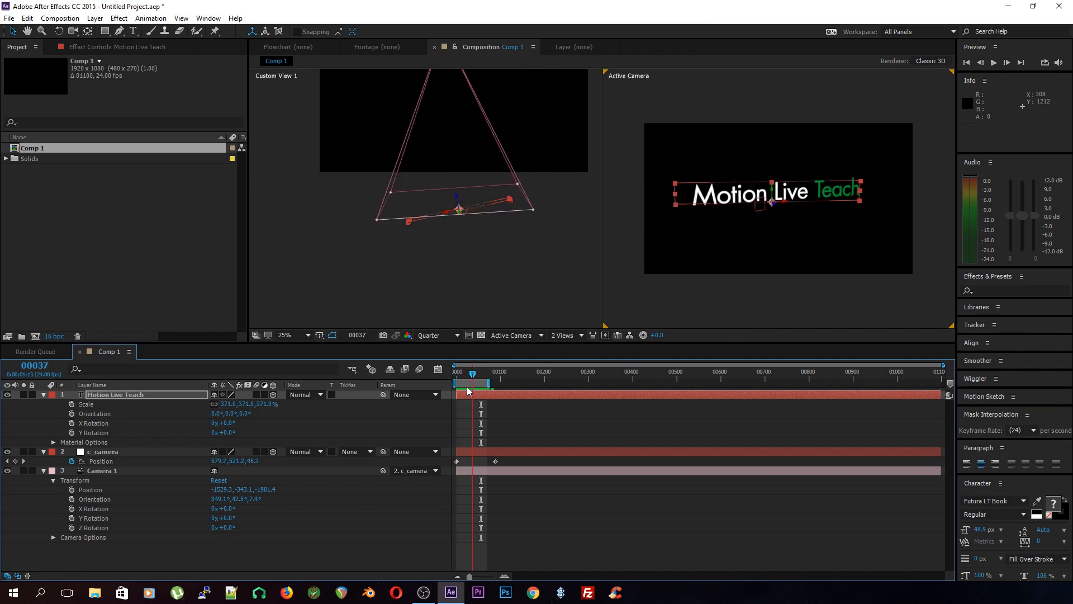
Keyframe c_camera's Y rotation at -24° on frame 0 and -56.3° on frame 67.
{"action": "left_click", "coordinate": [166, 471]}
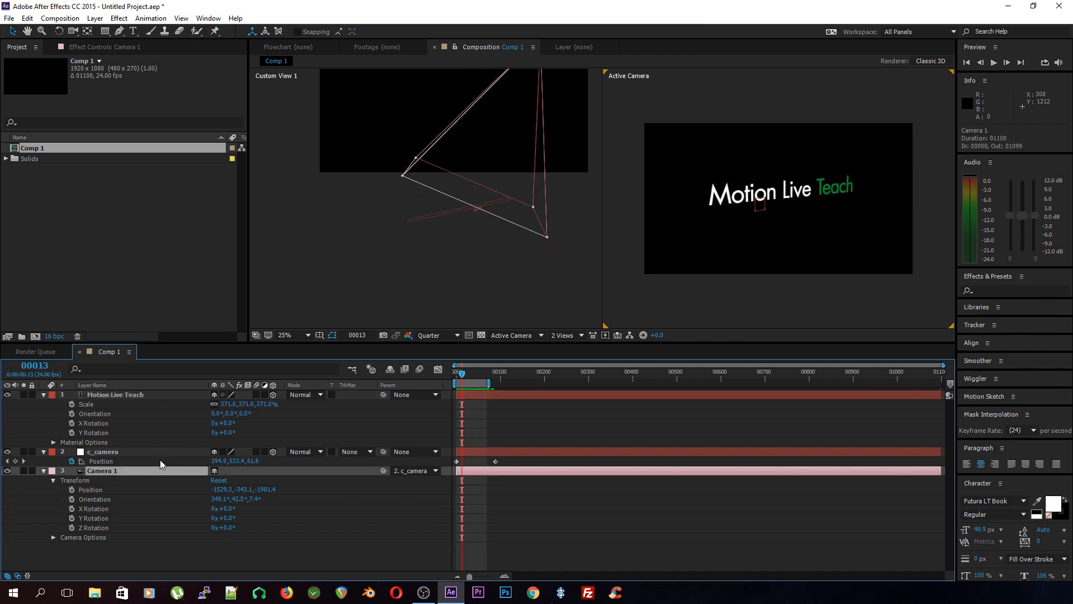
{"action": "left_click", "coordinate": [159, 451]}
{"action": "key", "text": "r"}
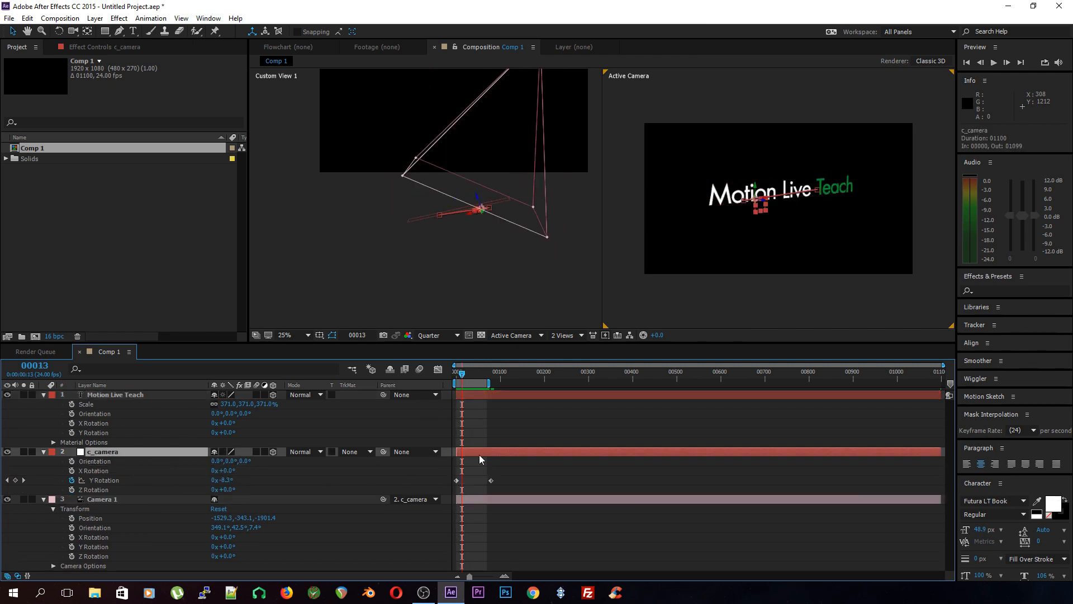
{"action": "left_click_drag", "start_coordinate": [469, 382], "coordinate": [456, 373]}
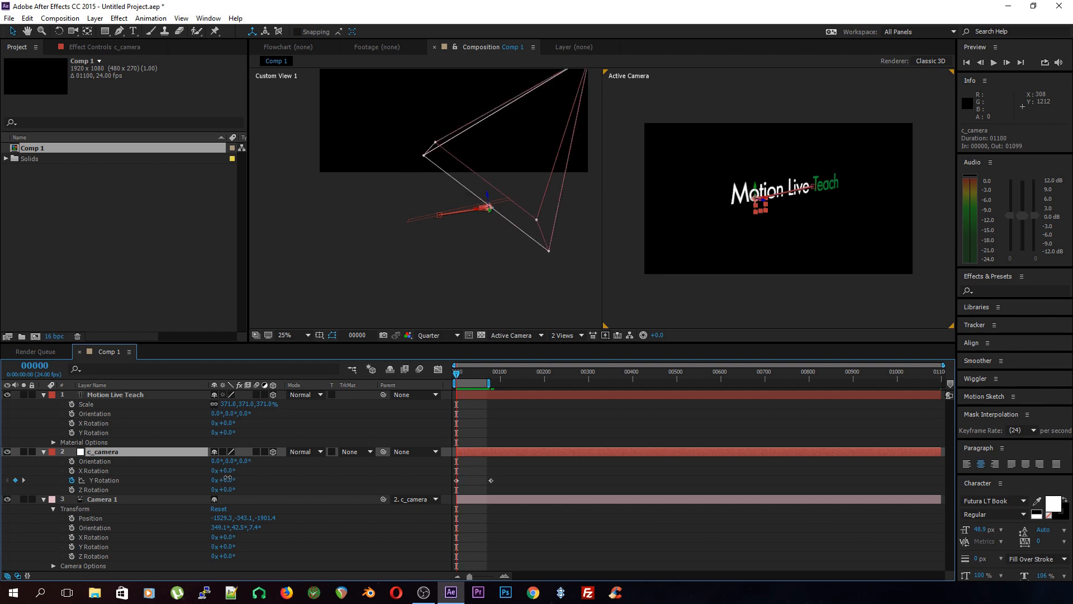
{"action": "left_click_drag", "start_coordinate": [227, 478], "coordinate": [211, 479]}
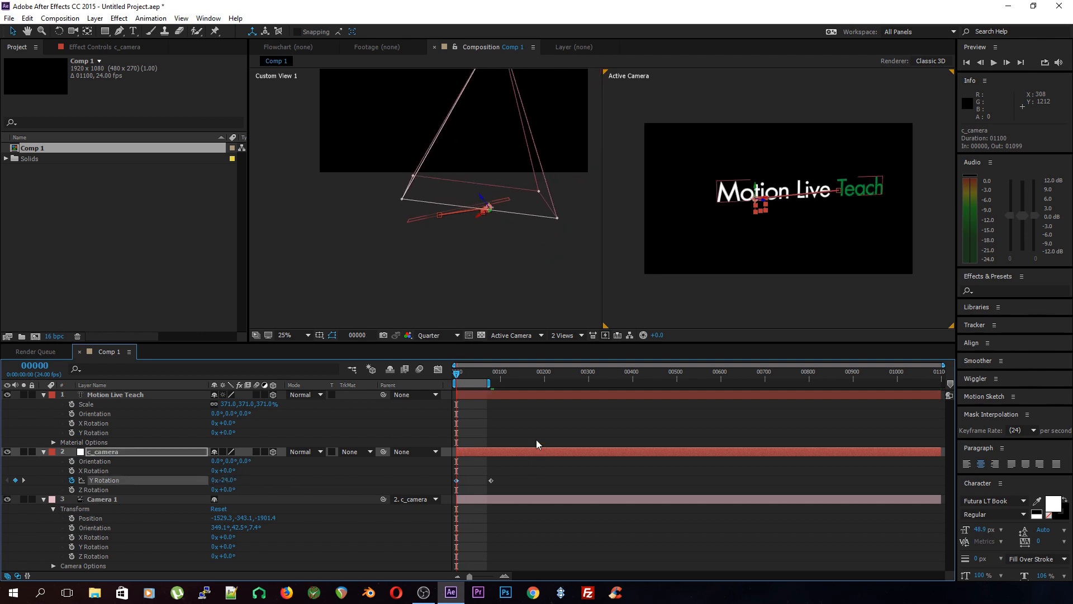
{"action": "left_click_drag", "start_coordinate": [463, 380], "coordinate": [486, 374]}
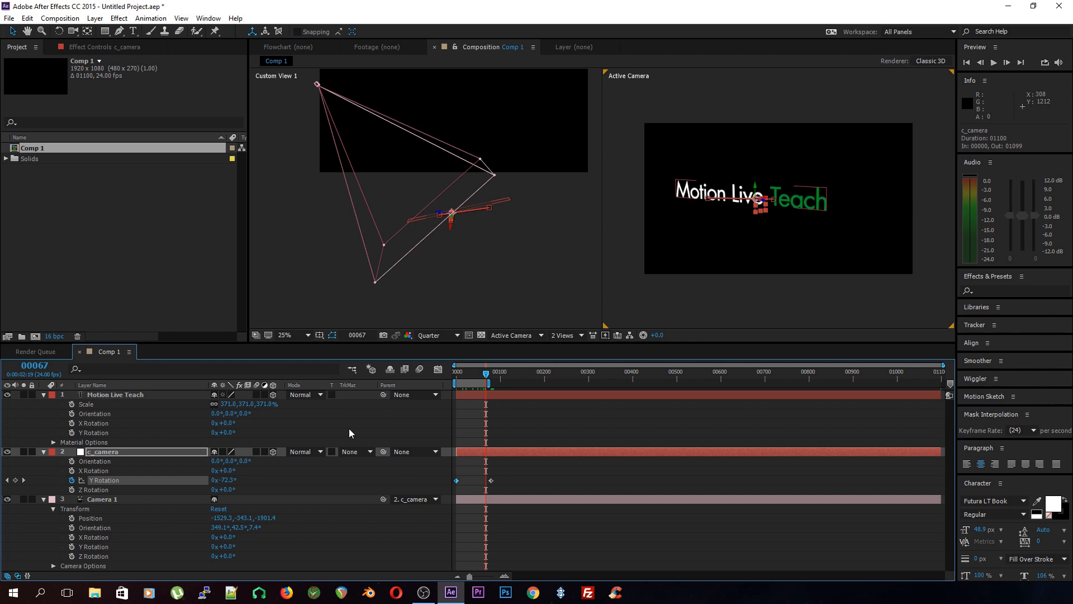
{"action": "left_click_drag", "start_coordinate": [229, 484], "coordinate": [579, 385]}
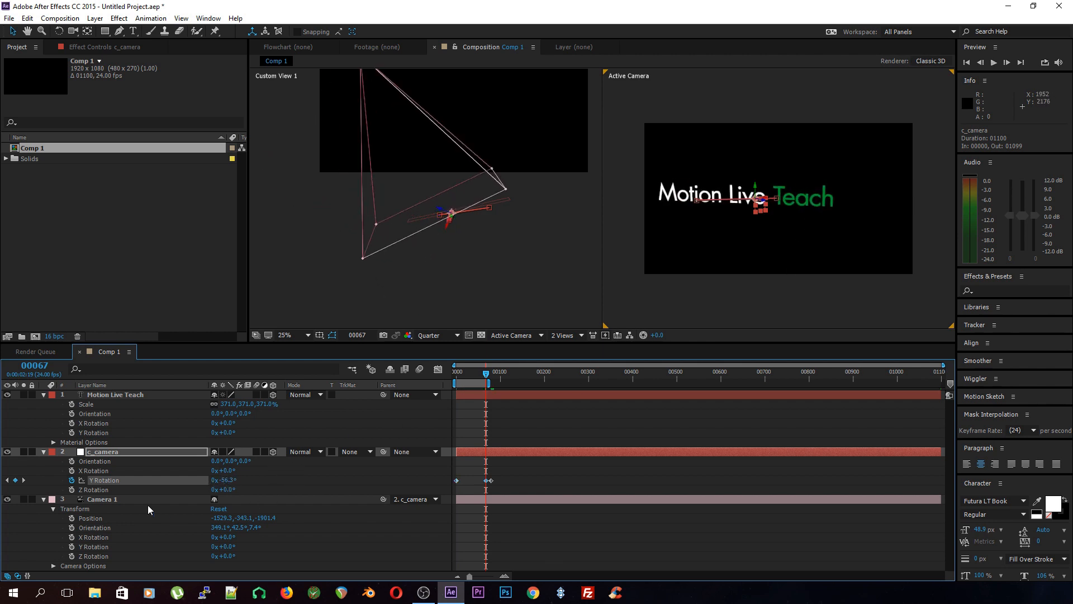
Shift c_camera's second position keyframe from frame 89 to about frame 123 and preview the animation from the start.
{"action": "left_click", "coordinate": [116, 396]}
{"action": "left_click", "coordinate": [120, 451]}
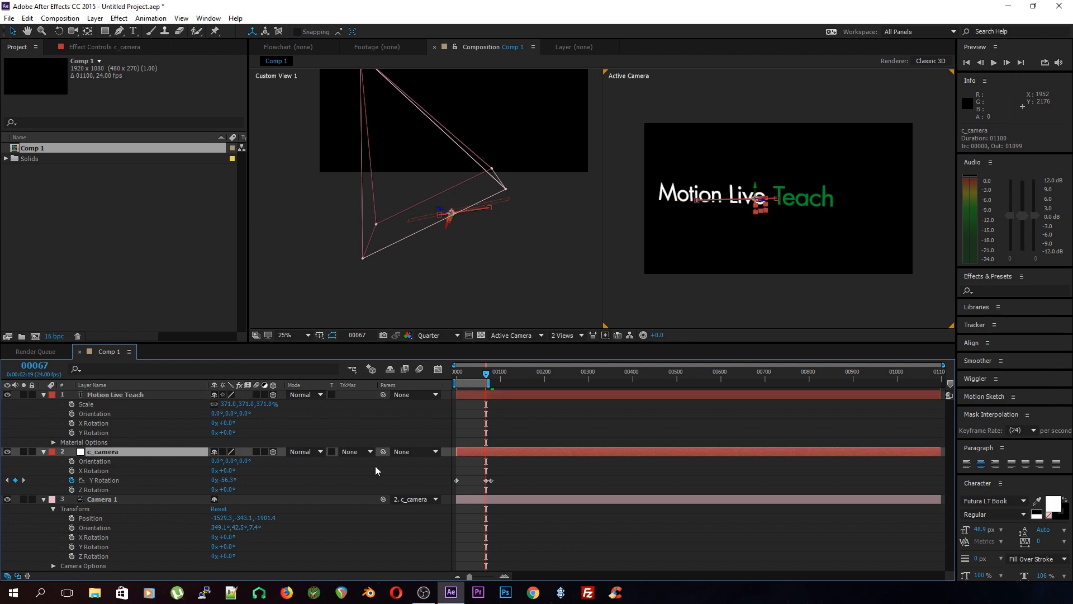
{"action": "key", "text": "p"}
{"action": "left_click_drag", "start_coordinate": [495, 461], "coordinate": [510, 460]}
{"action": "key", "text": "space"}
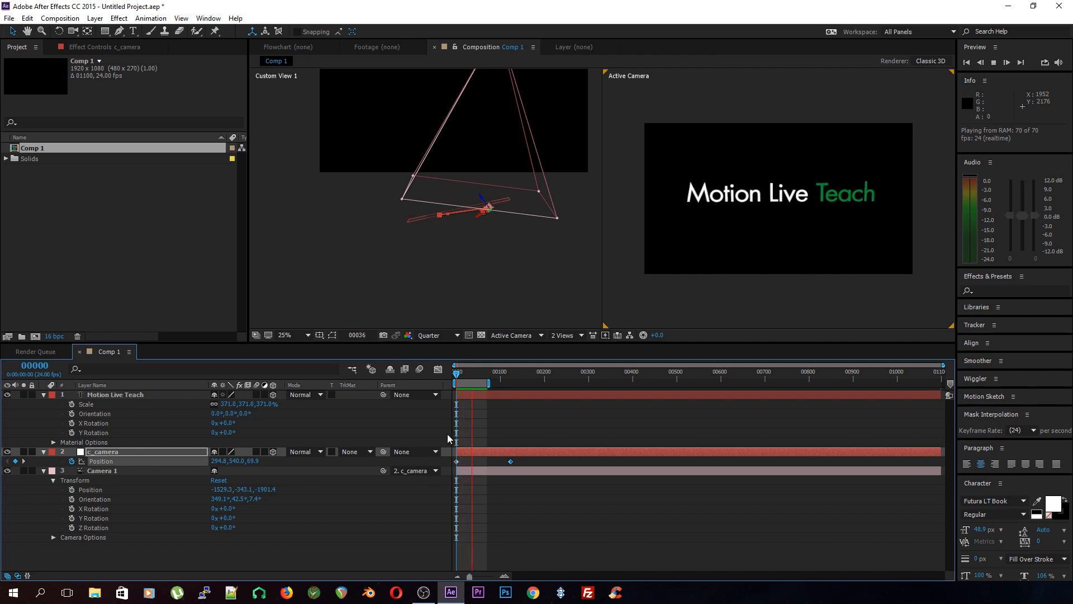
{"action": "key", "text": "space"}
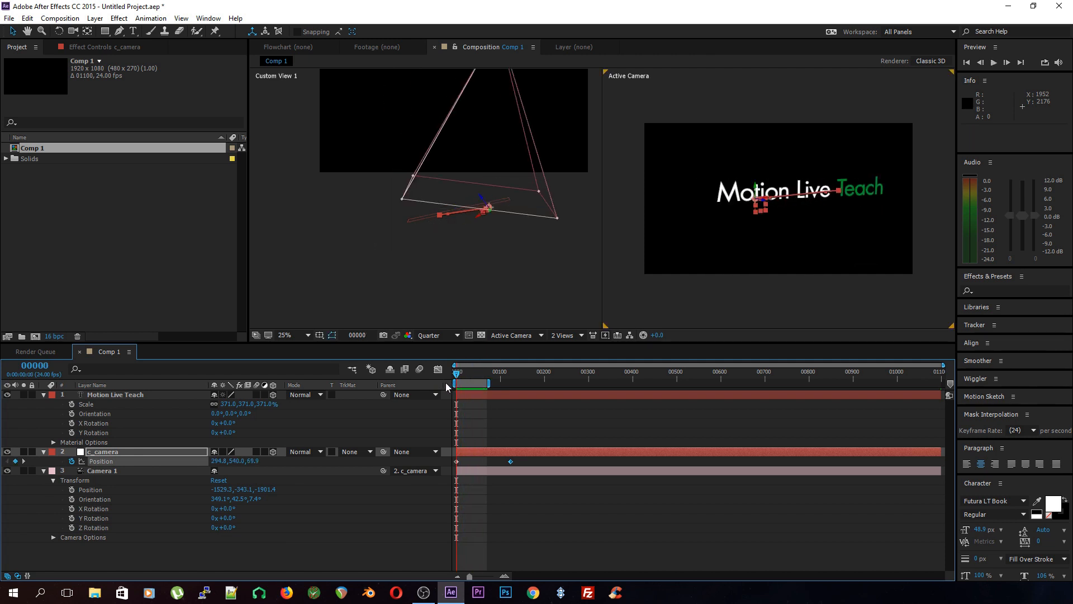
Try keyframing c_camera's Z rotation at 9° on frame 0 and 2° on frame 67, and preview the tilt.
{"action": "left_click", "coordinate": [152, 451]}
{"action": "key", "text": "r"}
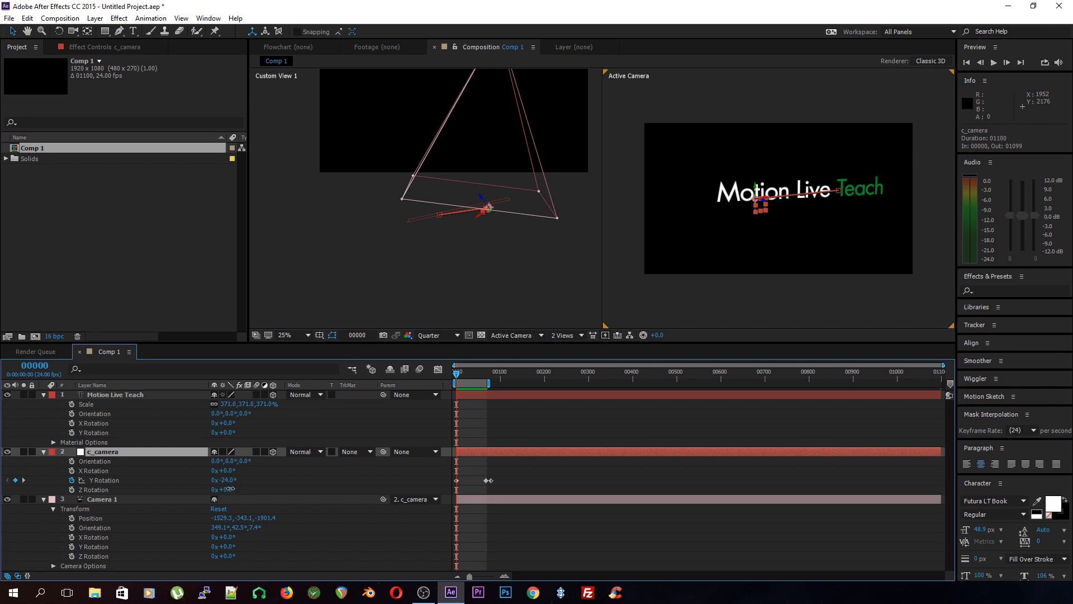
{"action": "mouse_move", "coordinate": [230, 489]}
{"action": "left_mouse_down"}
{"action": "mouse_move", "coordinate": [216, 490]}
{"action": "mouse_move", "coordinate": [234, 486]}
{"action": "left_mouse_up"}
{"action": "key", "text": "ctrl+z"}
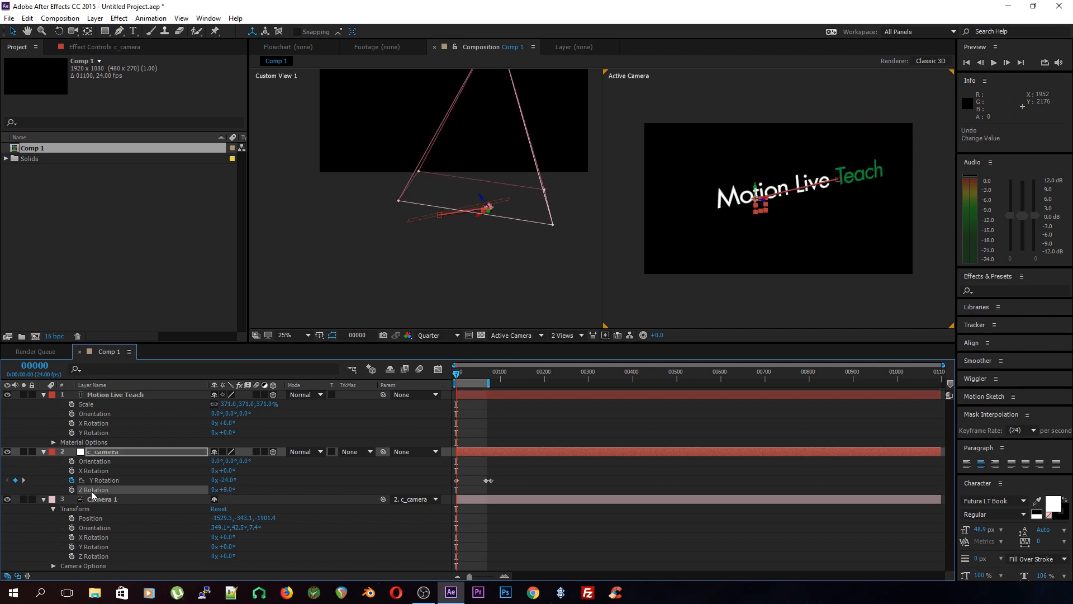
{"action": "left_click_drag", "start_coordinate": [457, 374], "coordinate": [486, 374]}
{"action": "left_click_drag", "start_coordinate": [233, 490], "coordinate": [229, 491]}
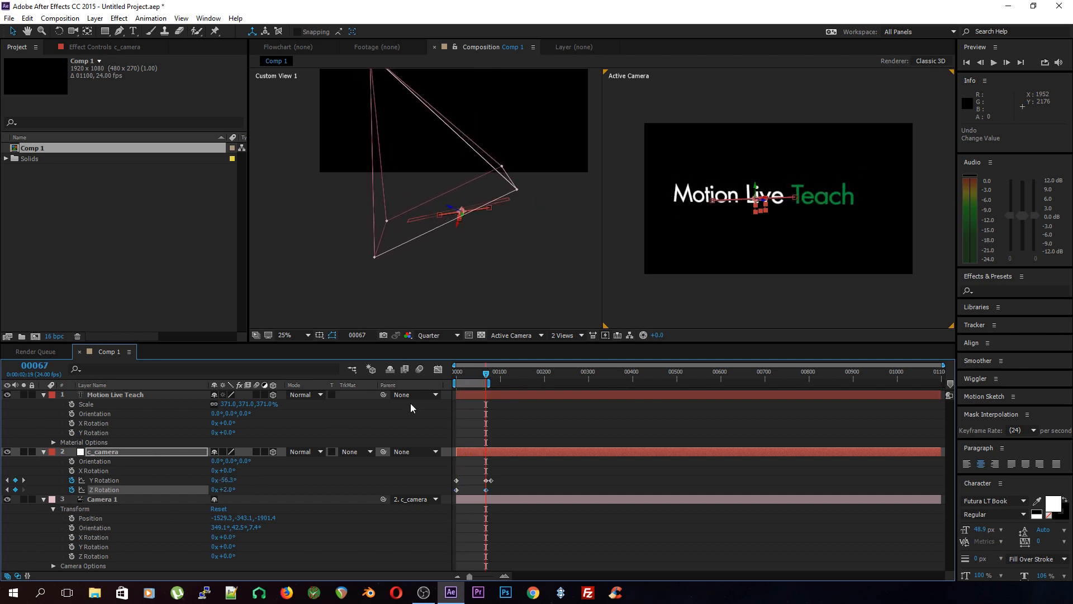
{"action": "key", "text": "space"}
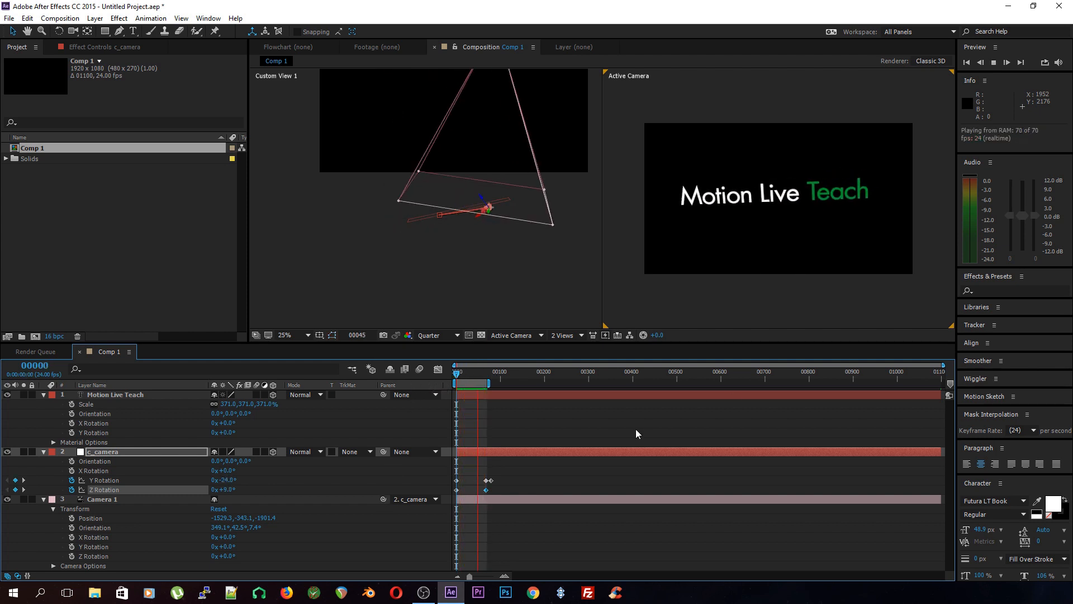
{"action": "key", "text": "space"}
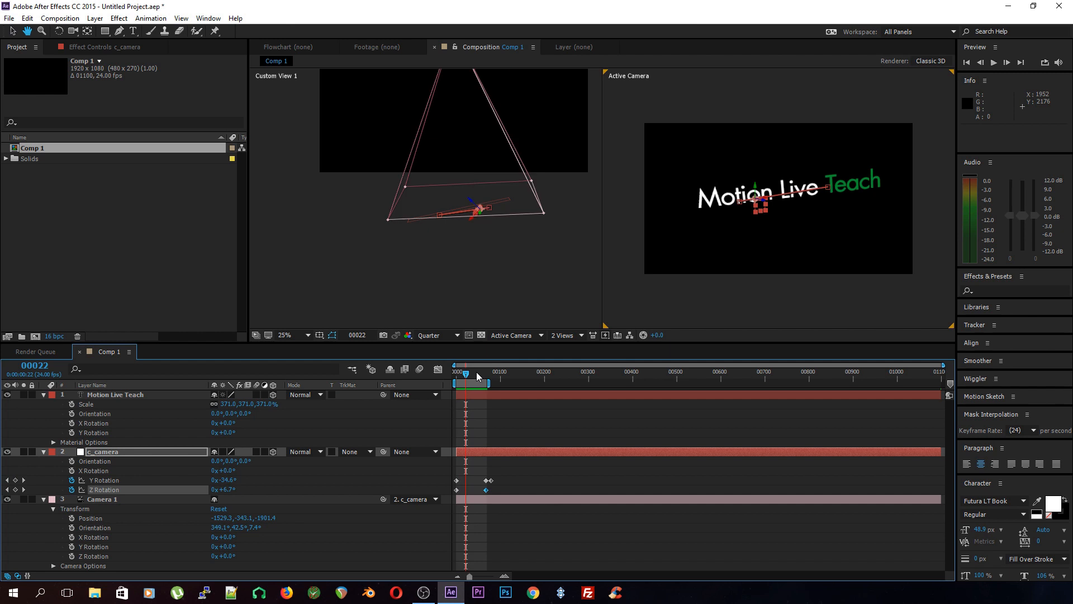
Remove c_camera's Z rotation keyframes and reset its Z rotation to 0°.
{"action": "key", "text": "Delete"}
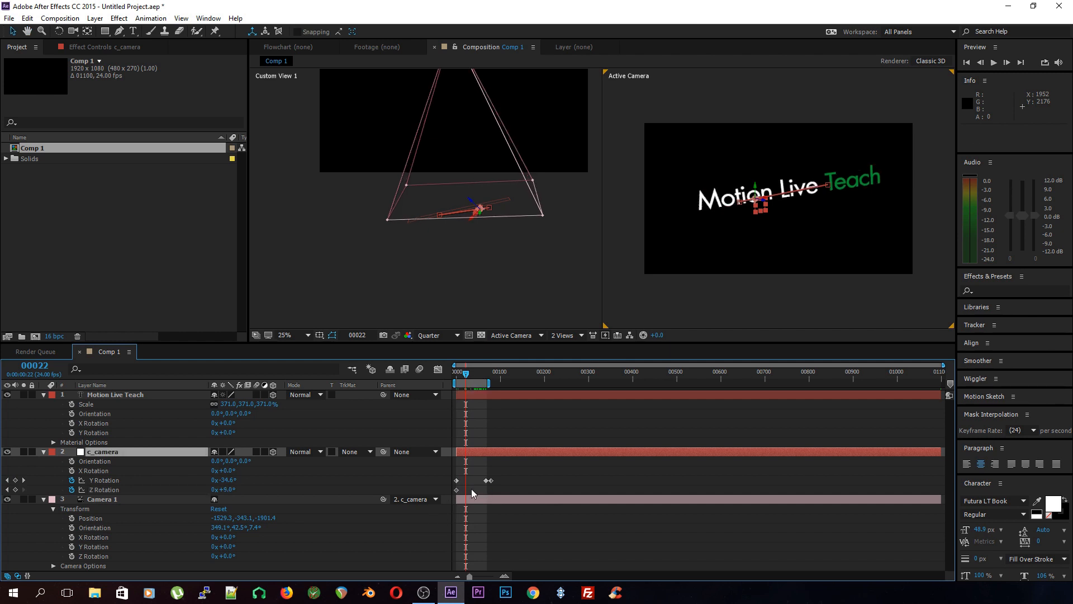
{"action": "key", "text": "Home"}
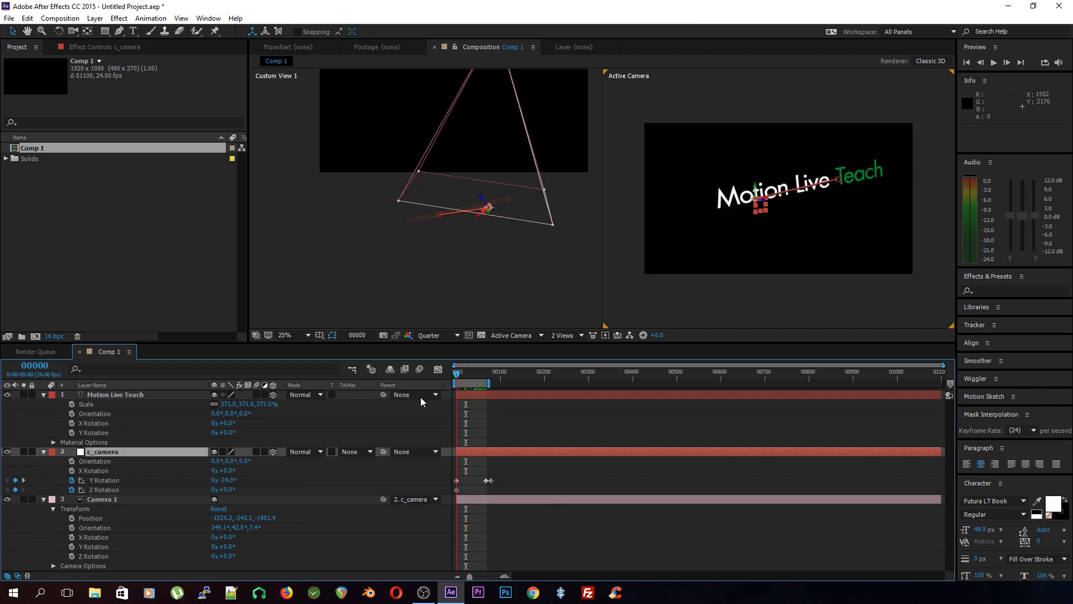
{"action": "type", "text": "0"}
{"action": "key", "text": "Return"}
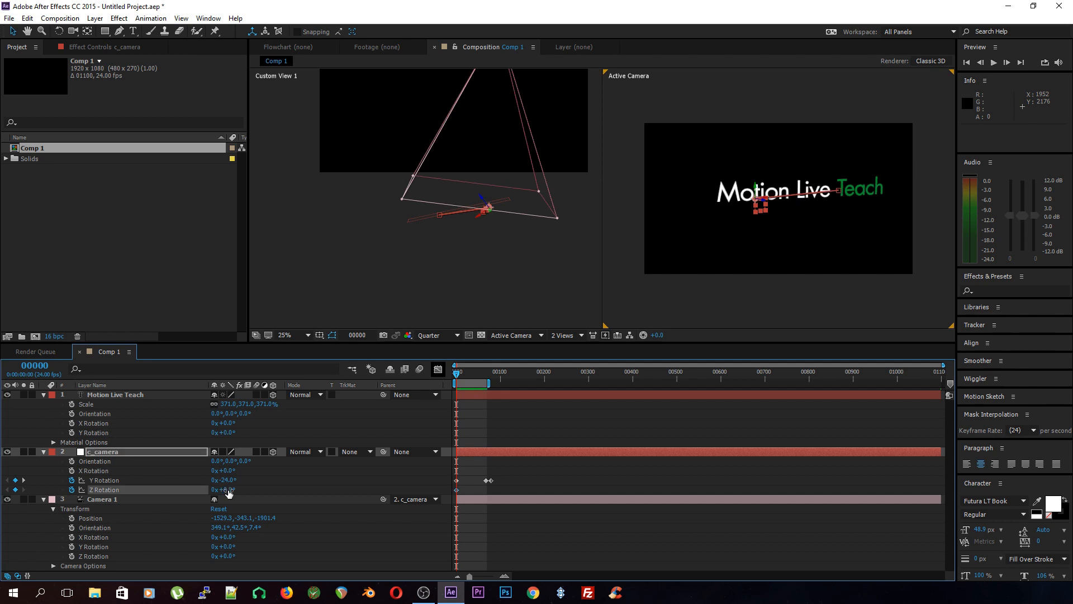
{"action": "key", "text": "Delete"}
Keyframe c_camera's X rotation at 27° on frame 0 and -14° on frame 65.
{"action": "left_click_drag", "start_coordinate": [226, 470], "coordinate": [262, 489]}
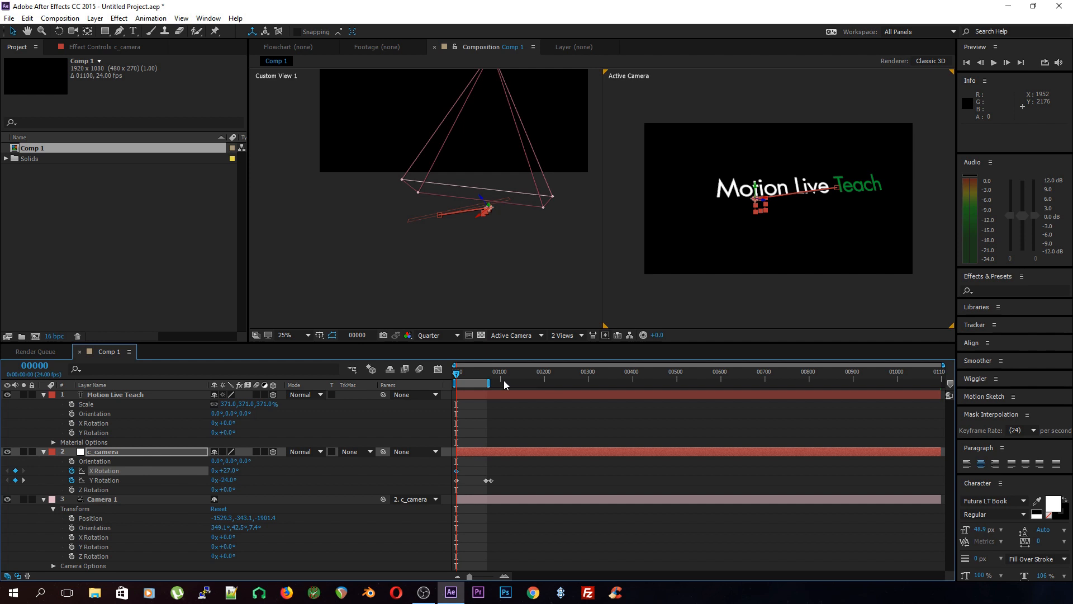
{"action": "left_click_drag", "start_coordinate": [476, 374], "coordinate": [487, 378]}
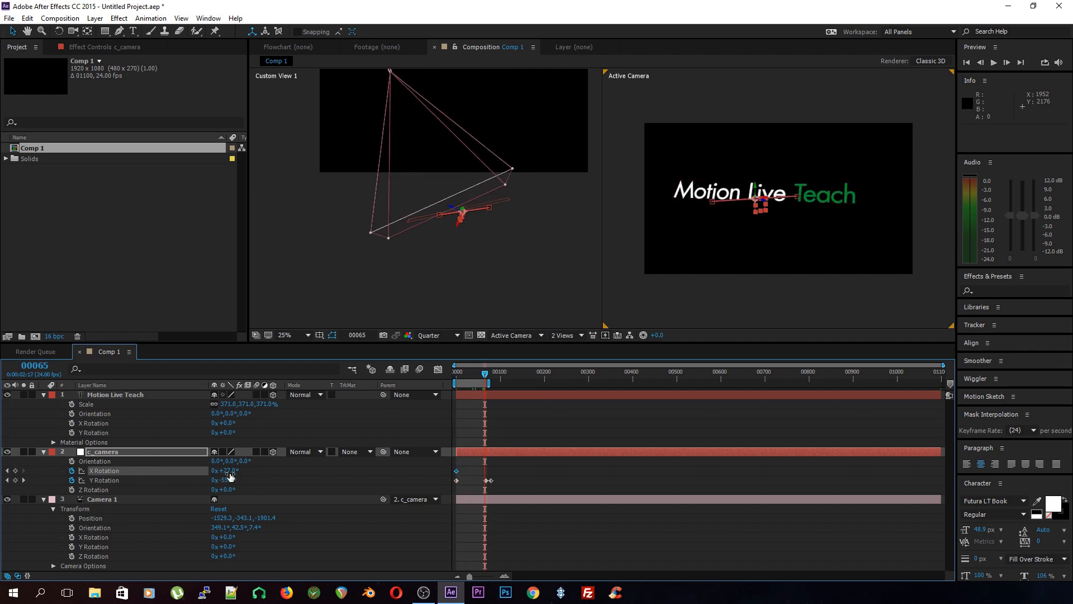
{"action": "left_click_drag", "start_coordinate": [230, 476], "coordinate": [203, 470]}
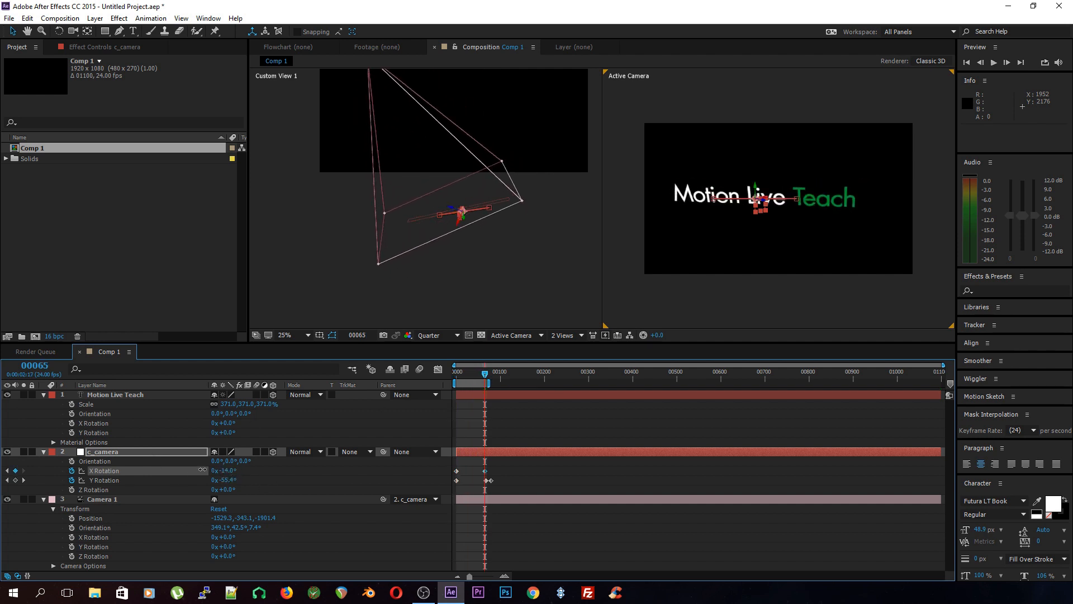
Shift c_camera's second X rotation keyframe to about frame 85 and preview the animation from the start.
{"action": "key", "text": "Home"}
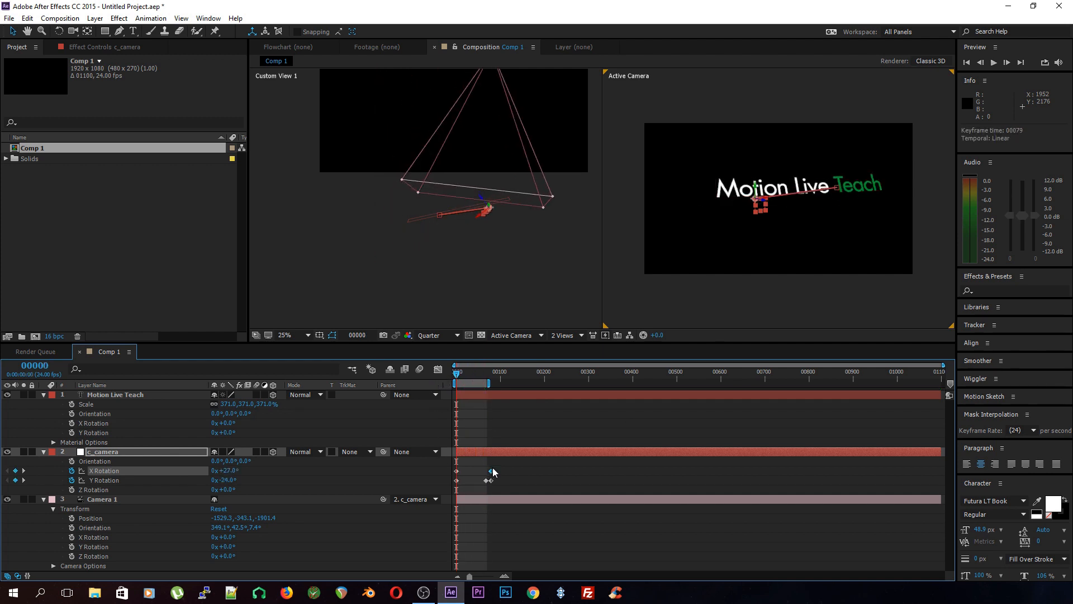
{"action": "key", "text": "space"}
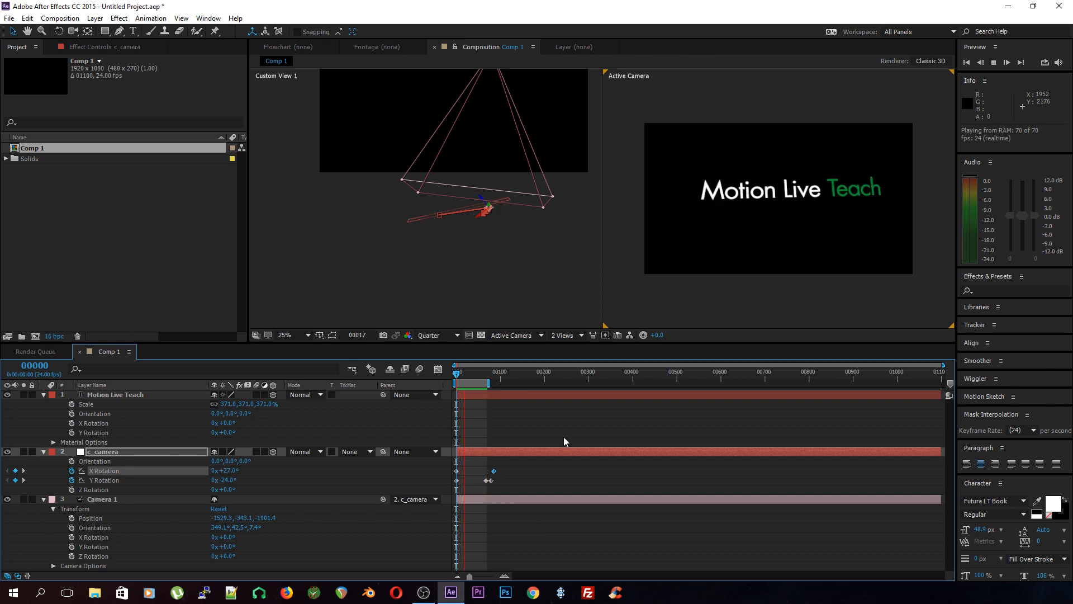
{"action": "key", "text": "space"}
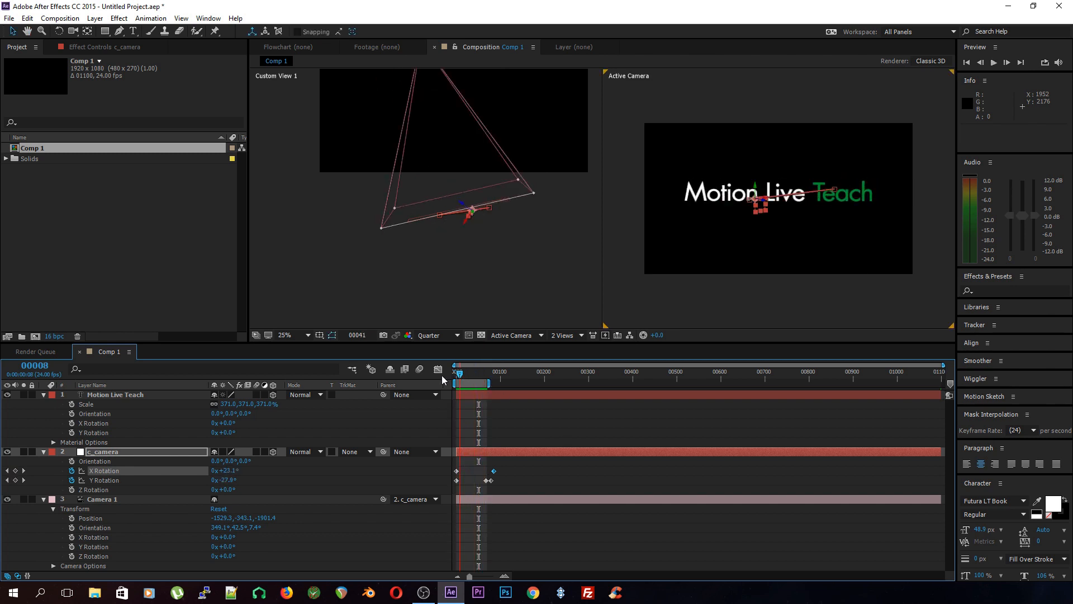
{"action": "key", "text": "Home"}
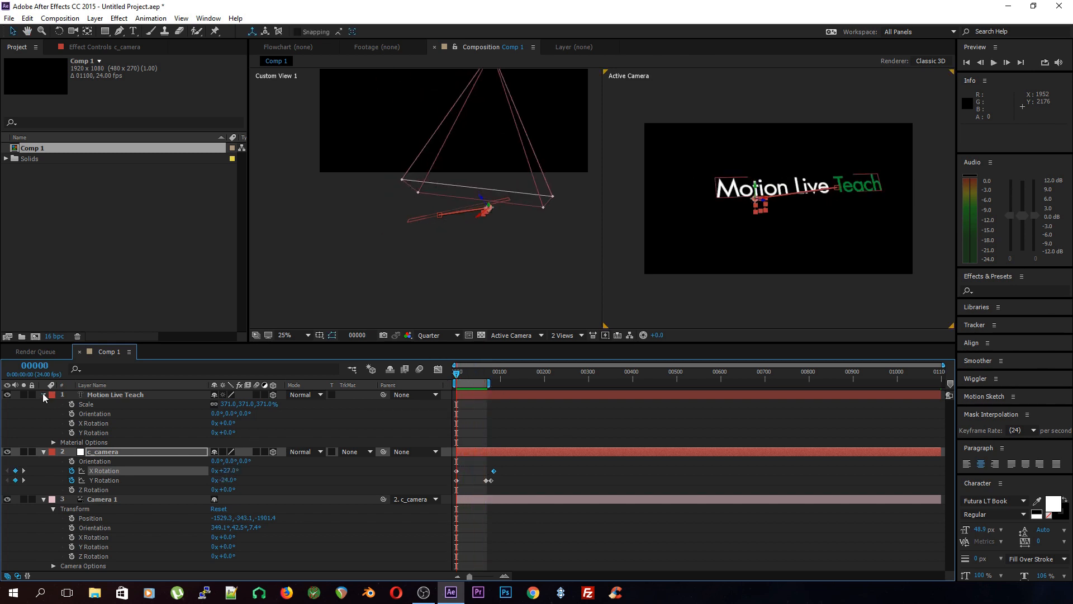
Collapse the Motion Live Teach layer, preview the camera move, and end the work area at frame 57.
{"action": "left_click", "coordinate": [45, 394]}
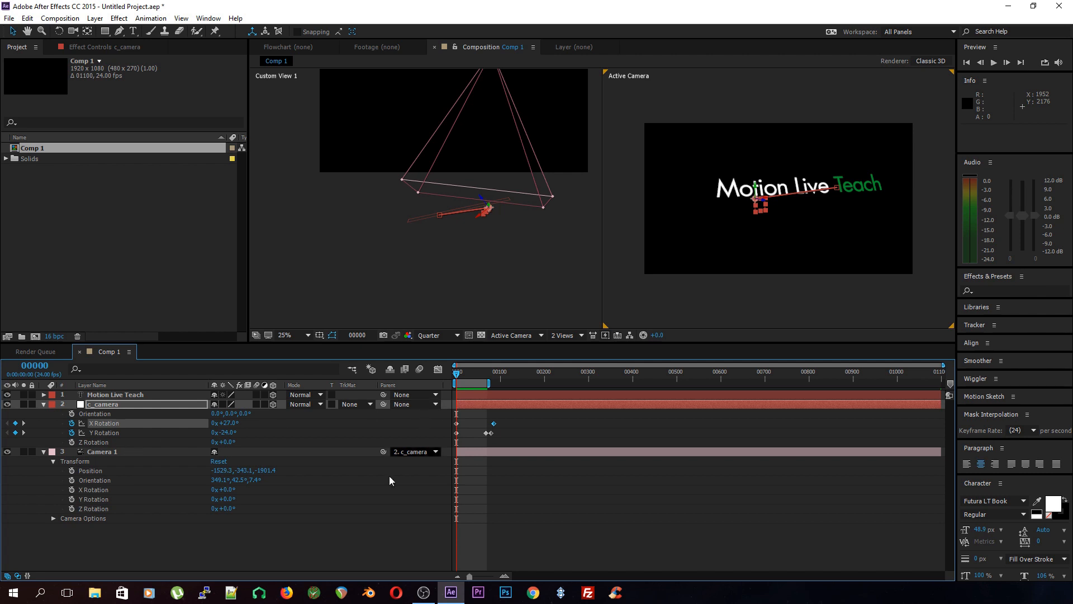
{"action": "left_click", "coordinate": [414, 472]}
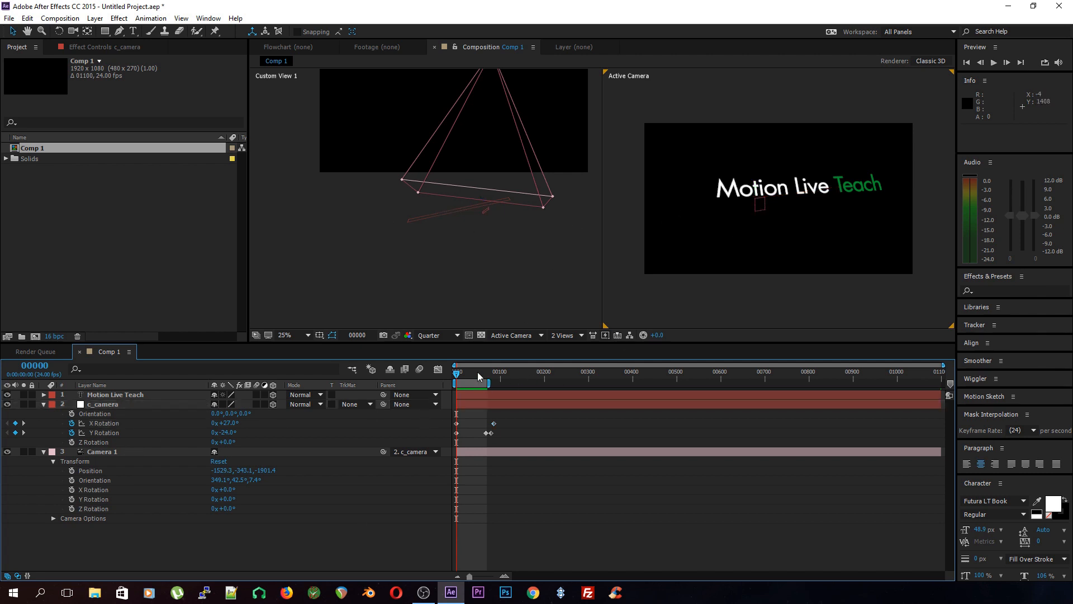
{"action": "key", "text": "space"}
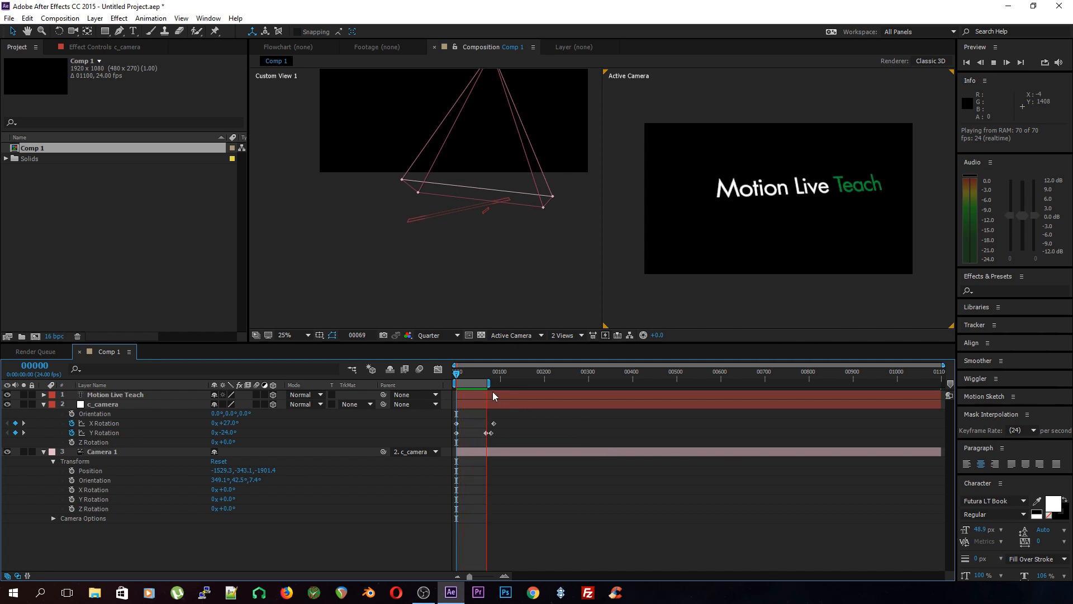
{"action": "left_click_drag", "start_coordinate": [481, 374], "coordinate": [484, 376]}
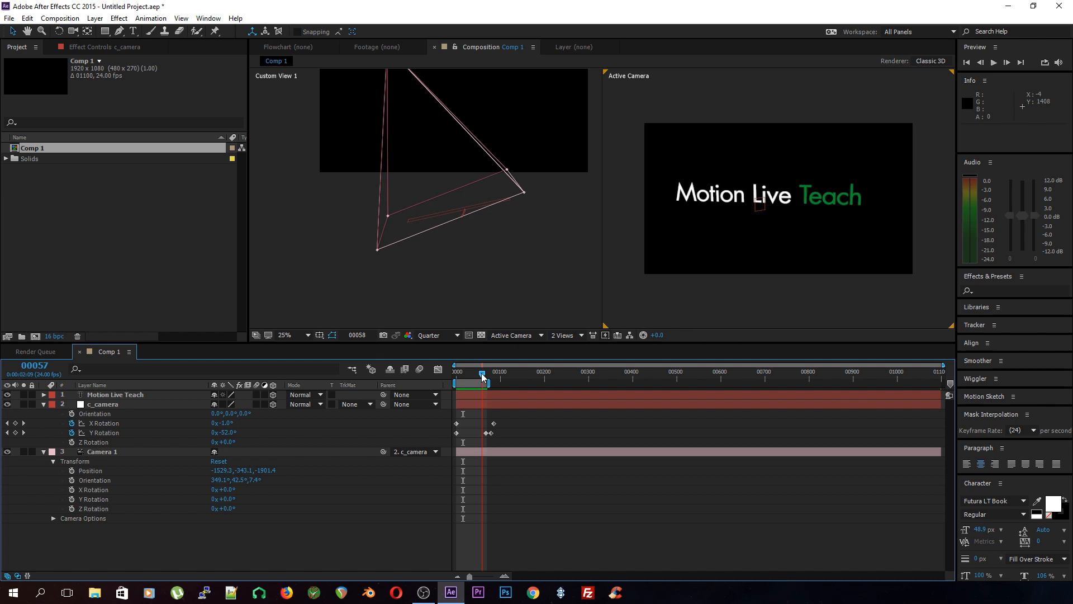
{"action": "key", "text": "n"}
{"action": "key", "text": "Home"}
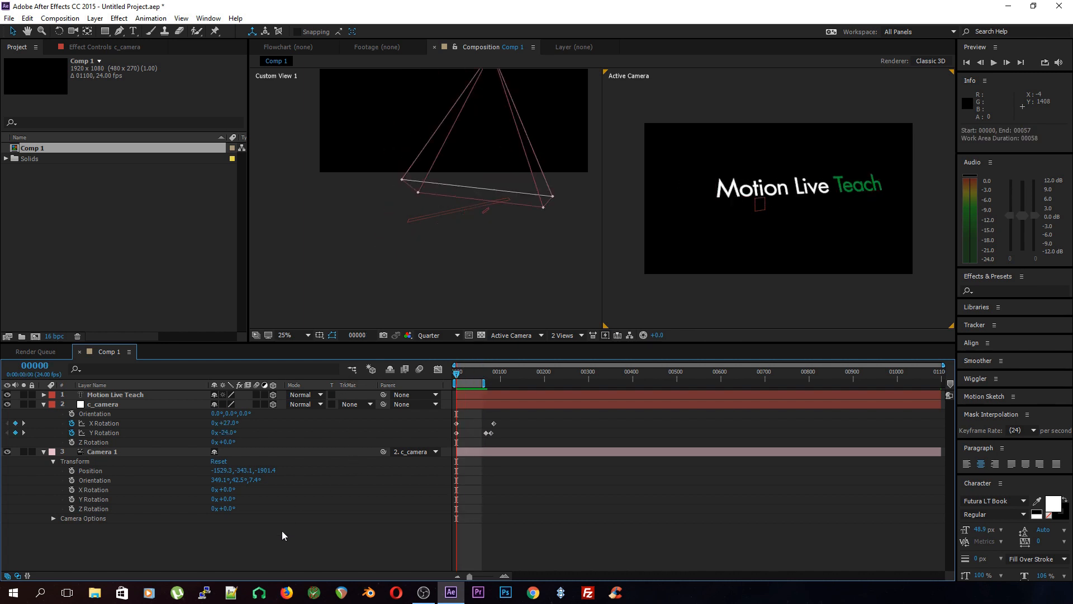
Turn on Camera 1's depth of field and set its focus distance to 2381.8 pixels so the focal plane meets the text.
{"action": "left_click", "coordinate": [53, 519]}
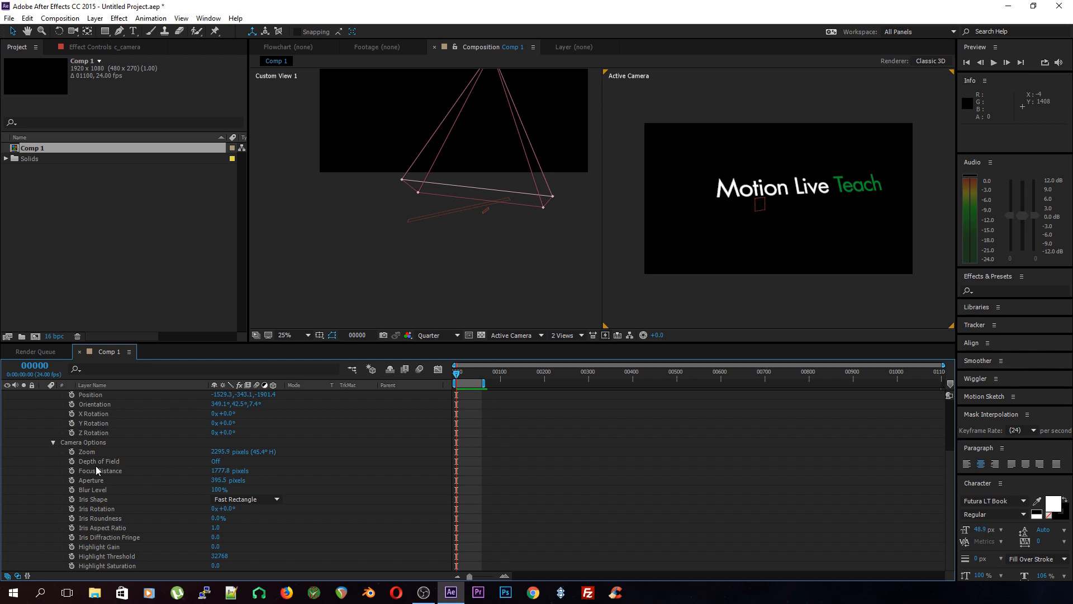
{"action": "left_click", "coordinate": [214, 461]}
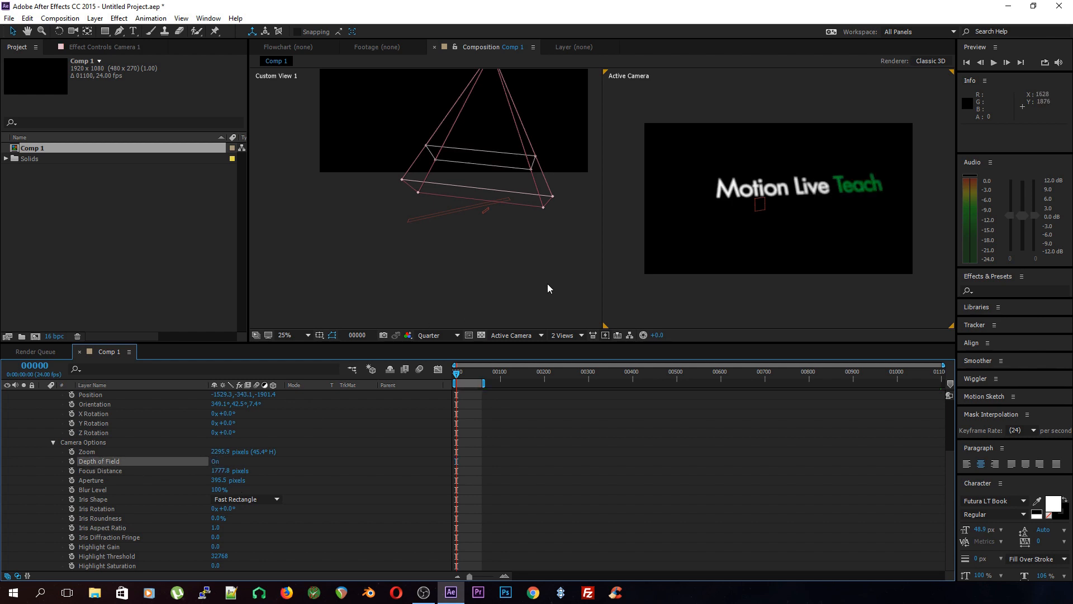
{"action": "key", "text": "c"}
{"action": "left_click_drag", "start_coordinate": [527, 223], "coordinate": [462, 248]}
{"action": "key", "text": "v"}
{"action": "key", "text": "c"}
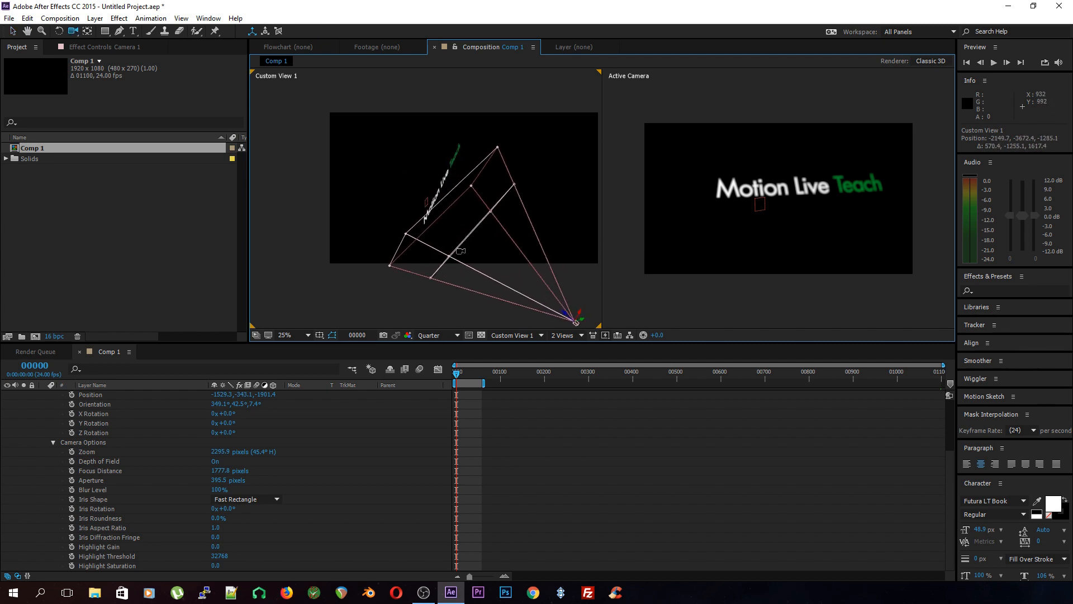
{"action": "key", "text": "v"}
{"action": "left_click_drag", "start_coordinate": [218, 474], "coordinate": [576, 496]}
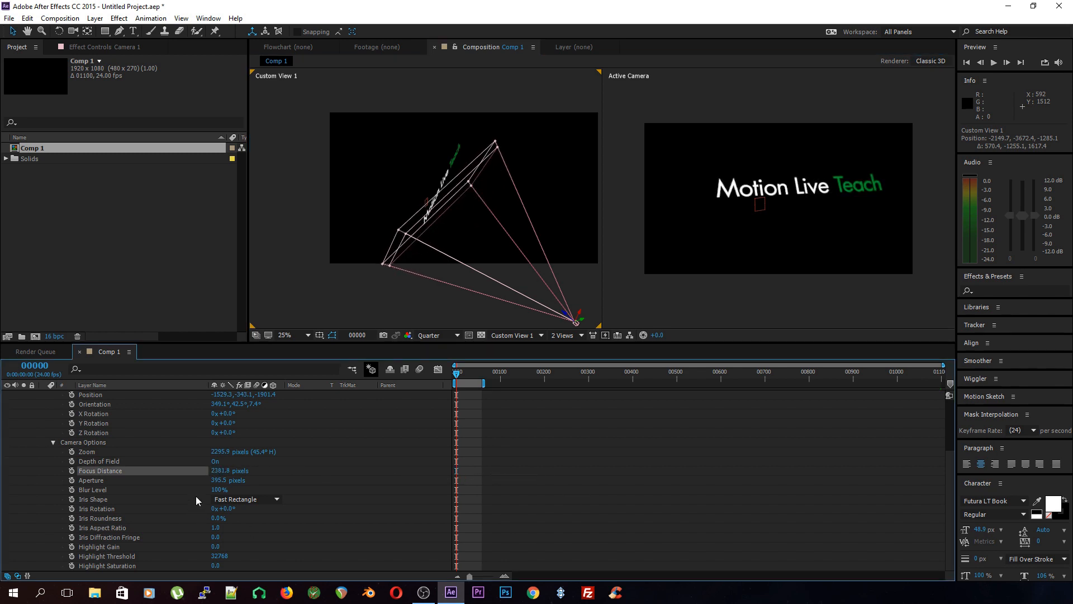
Keyframe Camera 1's focus distance at 2381.8 pixels on frame 0 and 2319.8 pixels on frame 68.
{"action": "left_click", "coordinate": [72, 471]}
{"action": "left_click_drag", "start_coordinate": [461, 373], "coordinate": [488, 376]}
{"action": "key", "text": "c"}
{"action": "left_click_drag", "start_coordinate": [464, 227], "coordinate": [458, 222]}
{"action": "key", "text": "v"}
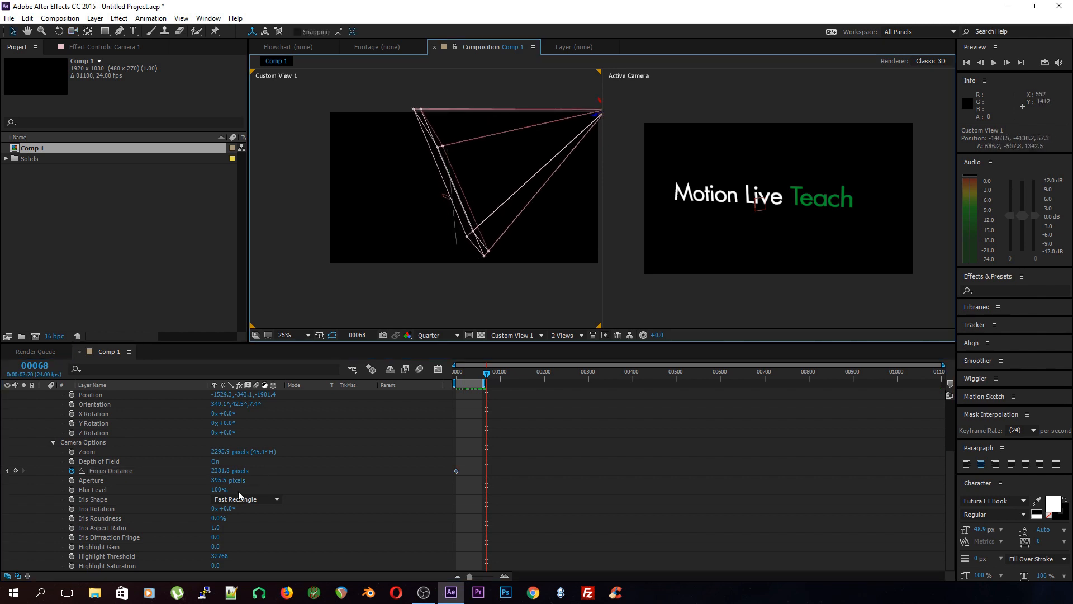
{"action": "left_click_drag", "start_coordinate": [222, 470], "coordinate": [193, 473]}
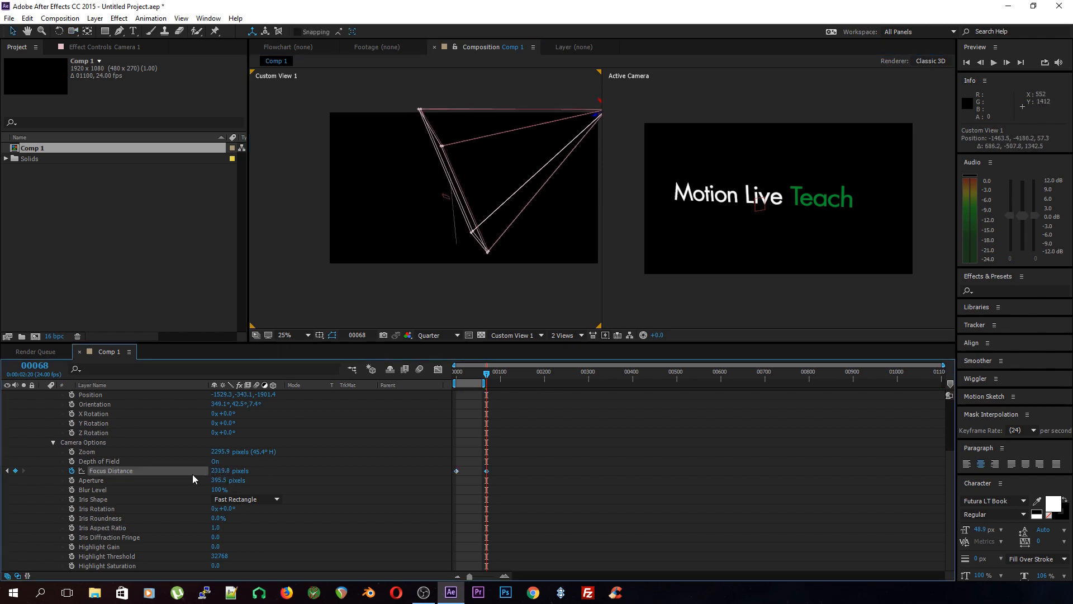
Set Camera 1's aperture to 1160.5 pixels and its iris shape to Octagon, and preview the blur from frame 0.
{"action": "left_click_drag", "start_coordinate": [487, 374], "coordinate": [451, 377]}
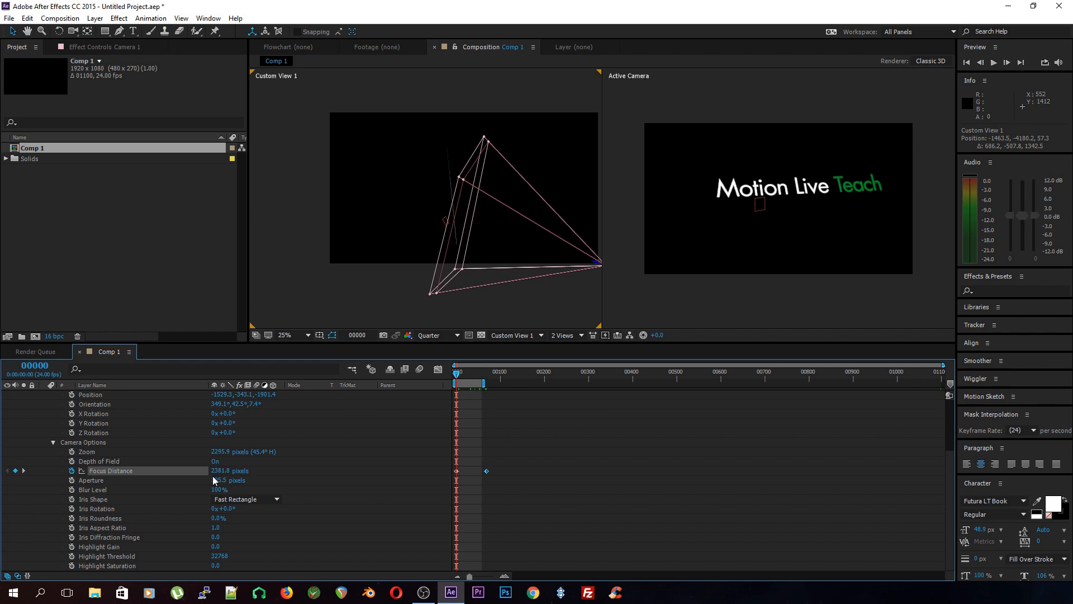
{"action": "left_click_drag", "start_coordinate": [213, 480], "coordinate": [673, 509]}
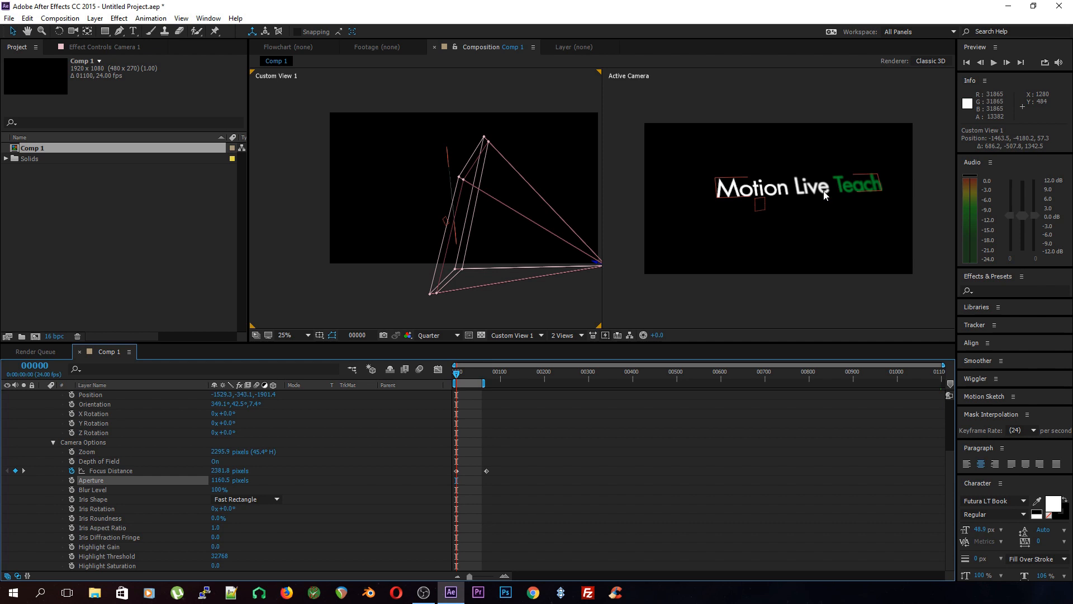
{"action": "left_click", "coordinate": [273, 499]}
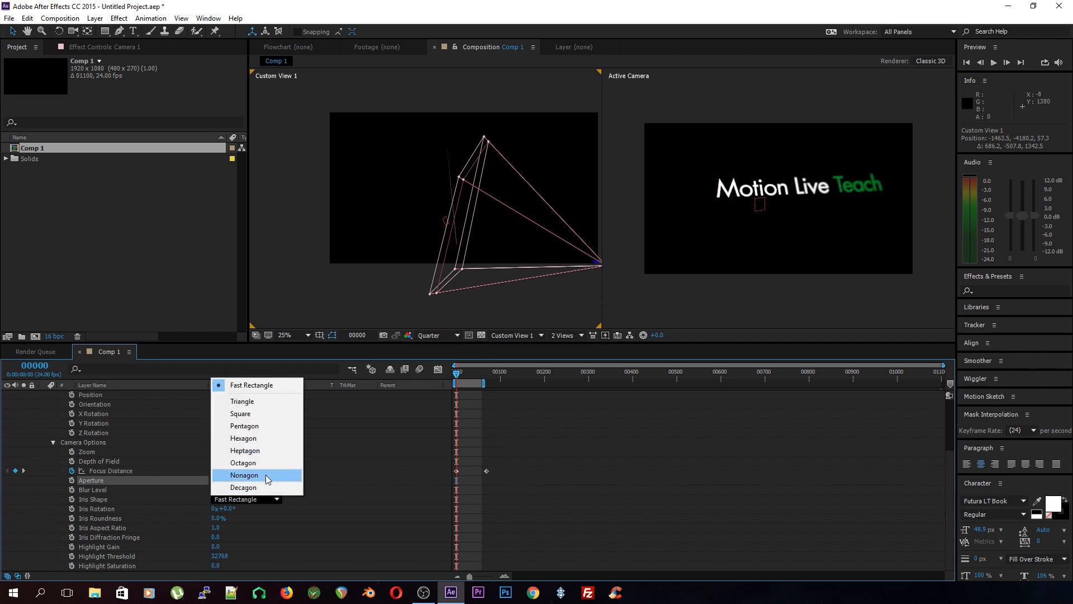
{"action": "left_click", "coordinate": [268, 472]}
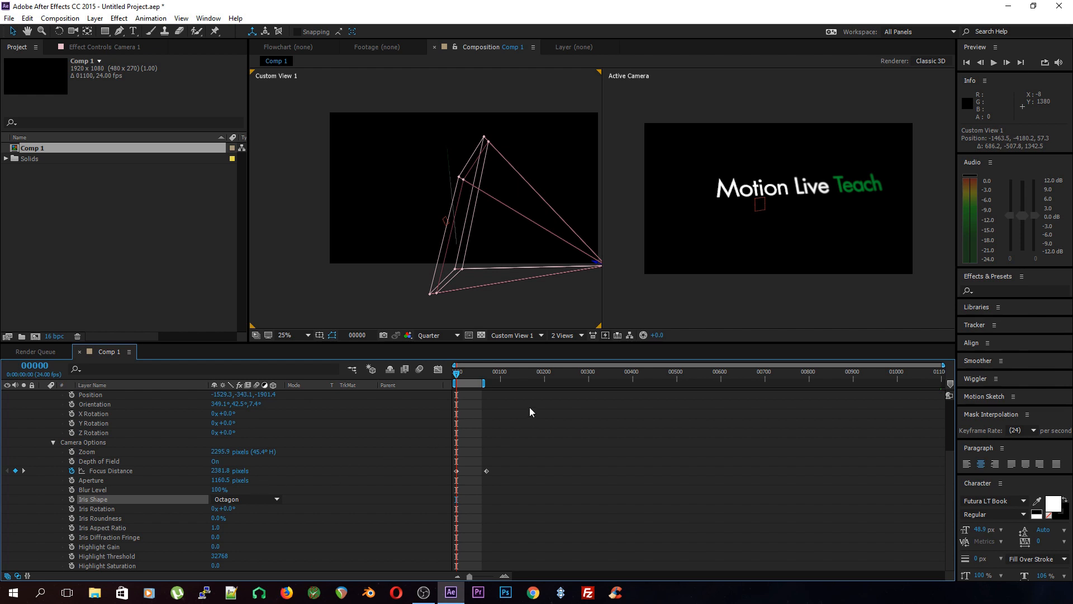
{"action": "key", "text": "space"}
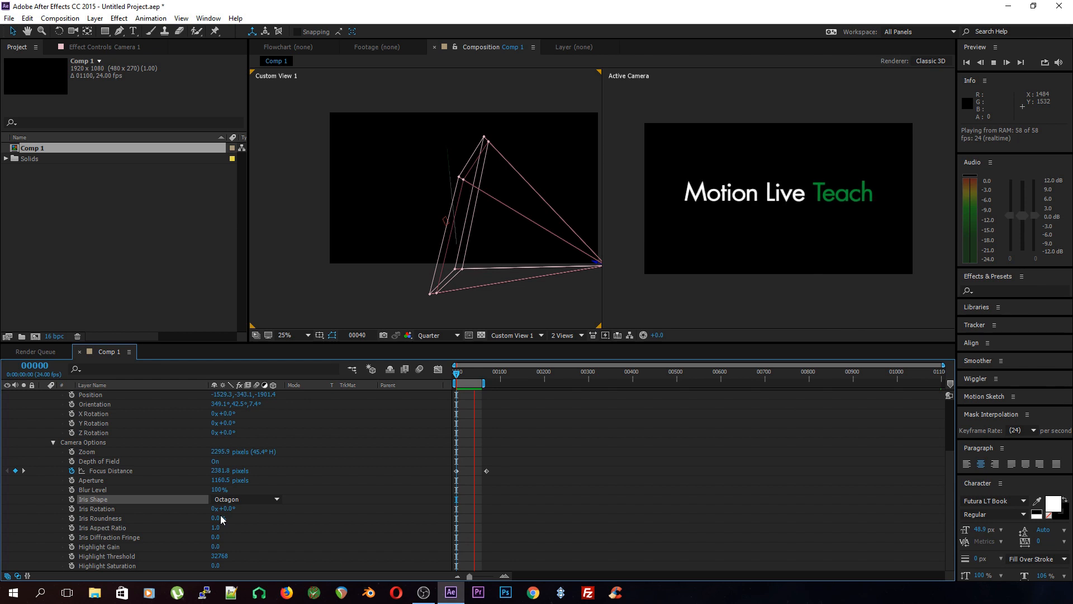
{"action": "key", "text": "space"}
Collapse the Camera 1 and c_camera properties and return to frame 0.
{"action": "scroll", "coordinate": [264, 504], "scroll_direction": "up", "scroll_amount": 3}
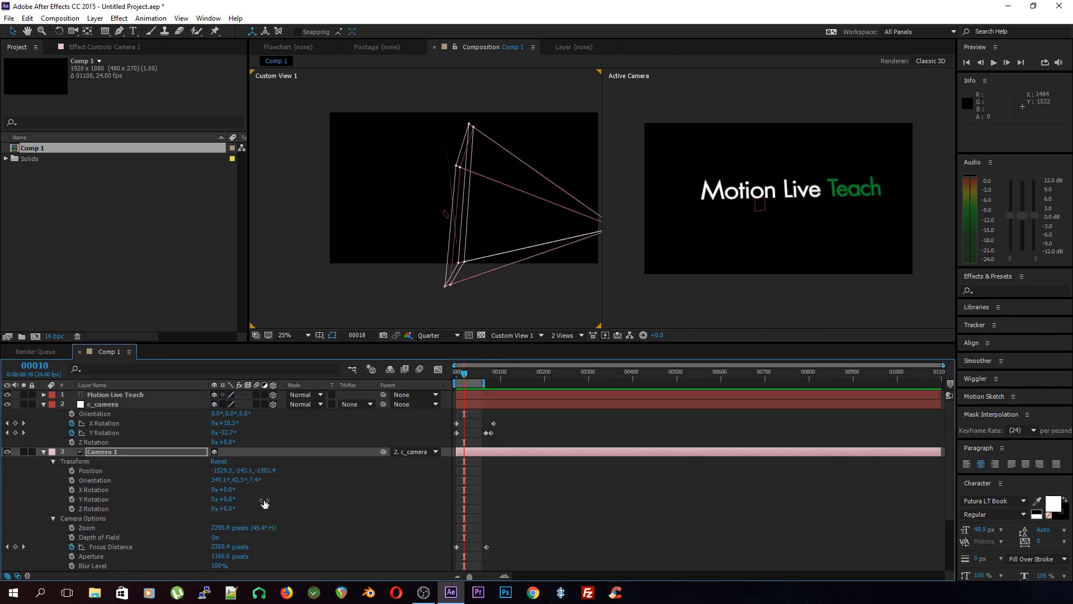
{"action": "left_click", "coordinate": [43, 451]}
{"action": "left_click", "coordinate": [76, 461]}
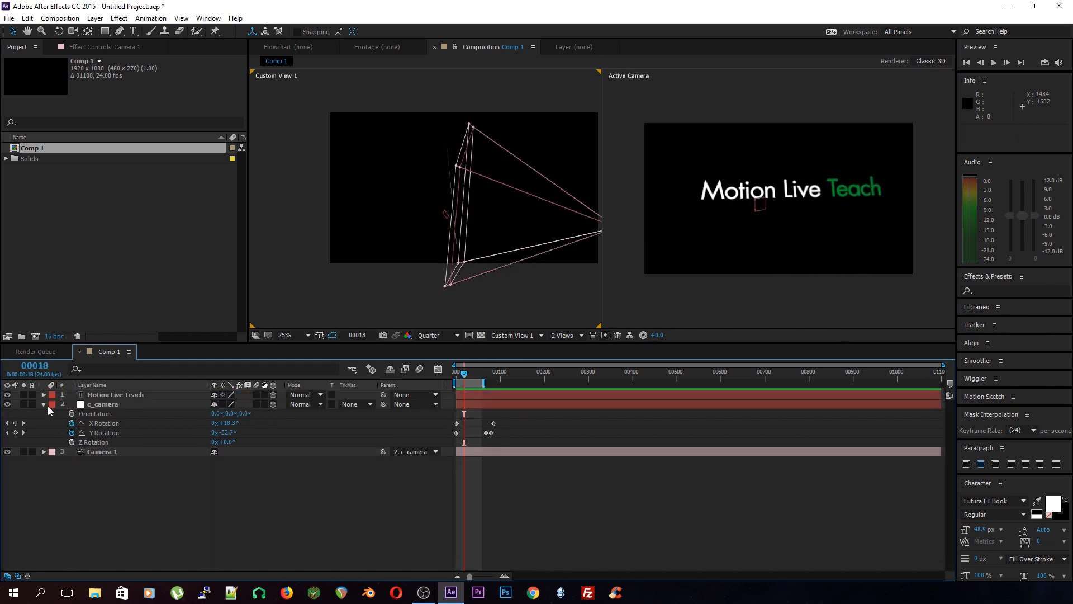
{"action": "left_click", "coordinate": [44, 404]}
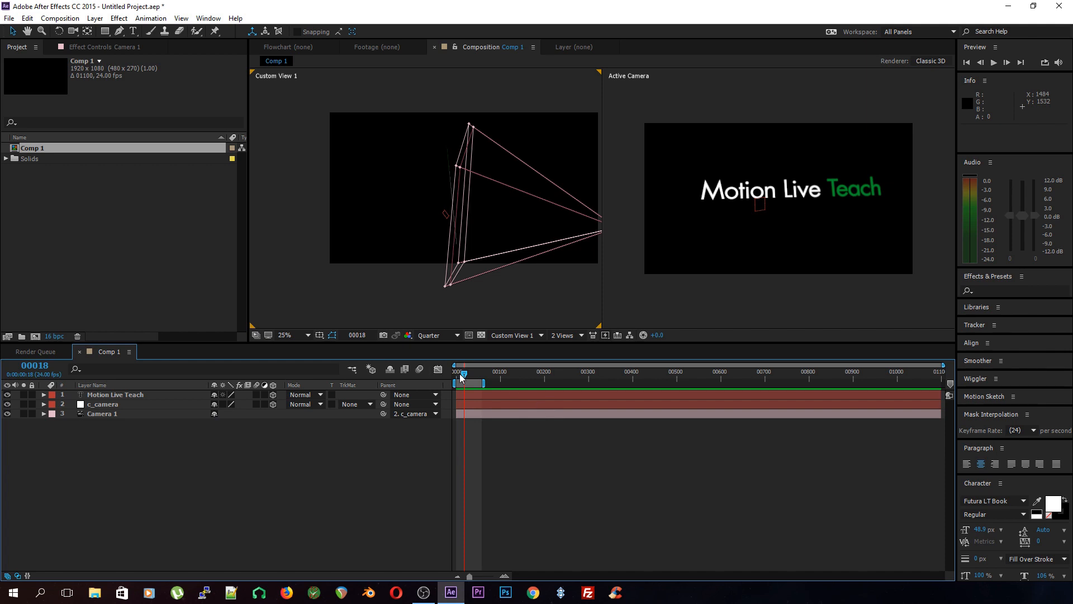
{"action": "left_click_drag", "start_coordinate": [461, 375], "coordinate": [455, 375]}
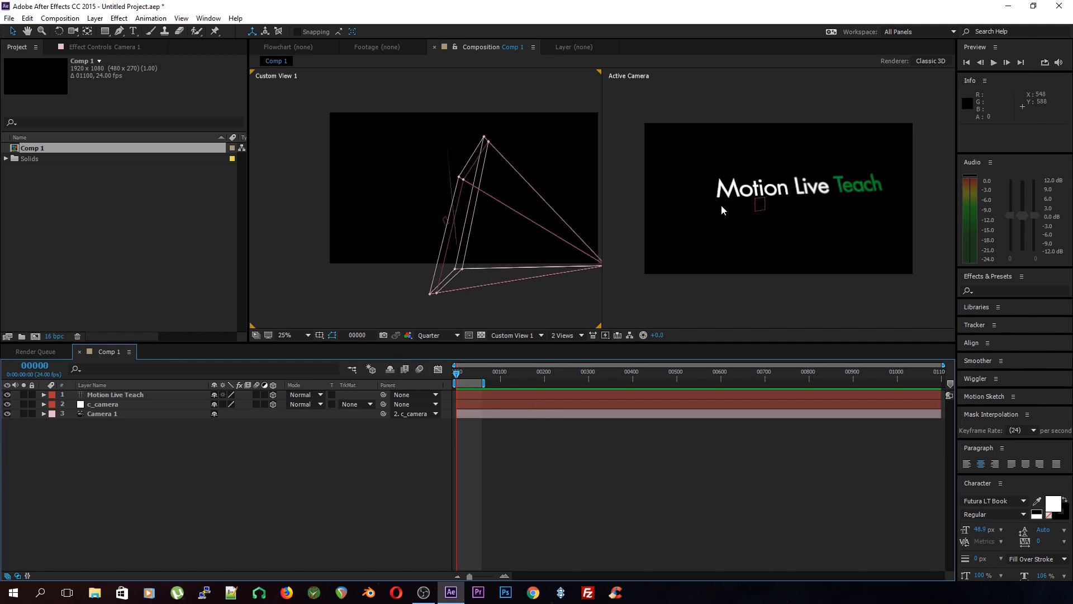
Add a comp-size white solid as a background beneath all the other layers and preview the animation.
{"action": "key", "text": "ctrl+y"}
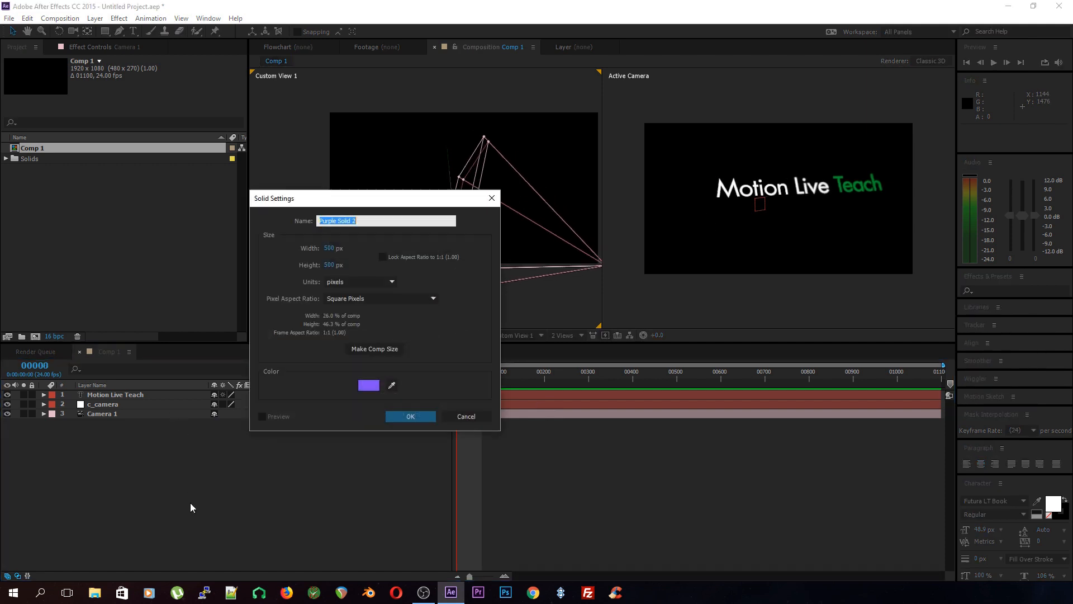
{"action": "left_click", "coordinate": [375, 348]}
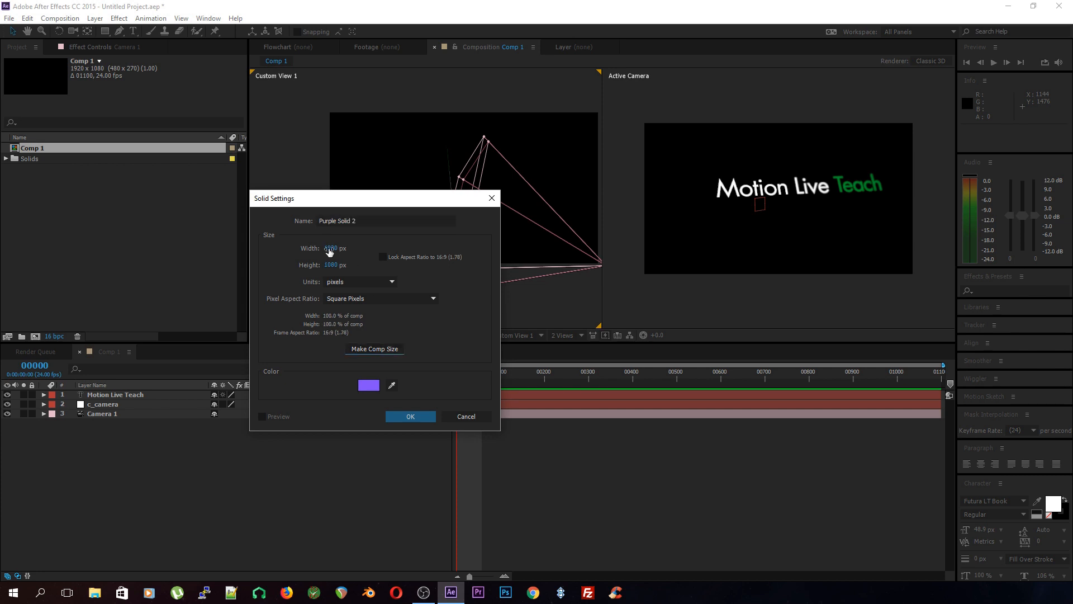
{"action": "left_click", "coordinate": [366, 387]}
{"action": "left_click_drag", "start_coordinate": [300, 329], "coordinate": [222, 205]}
{"action": "left_click", "coordinate": [468, 211]}
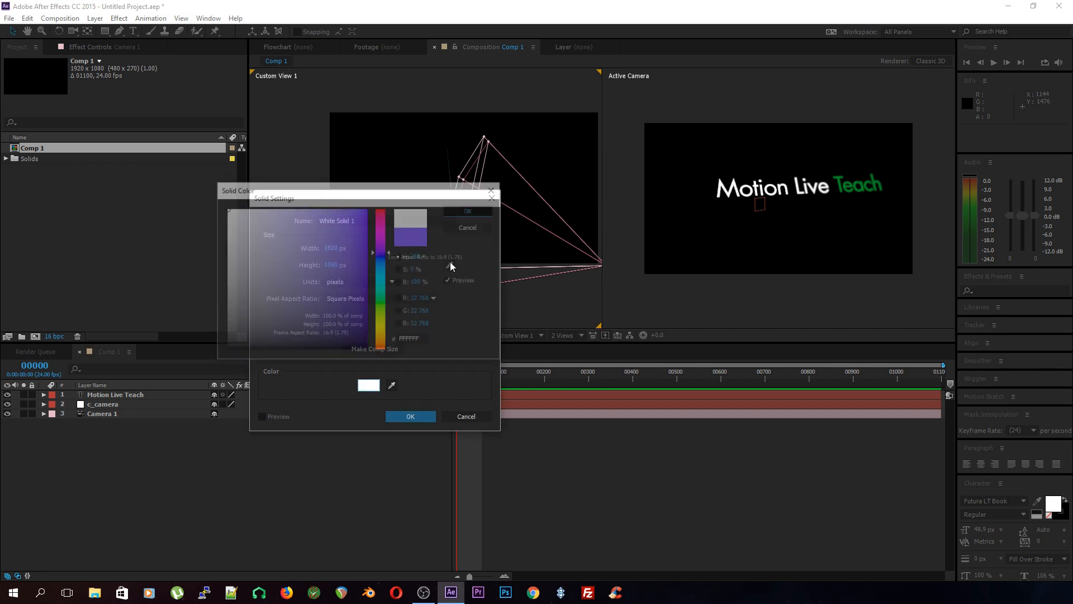
{"action": "left_click", "coordinate": [431, 416]}
{"action": "left_click_drag", "start_coordinate": [167, 397], "coordinate": [165, 474]}
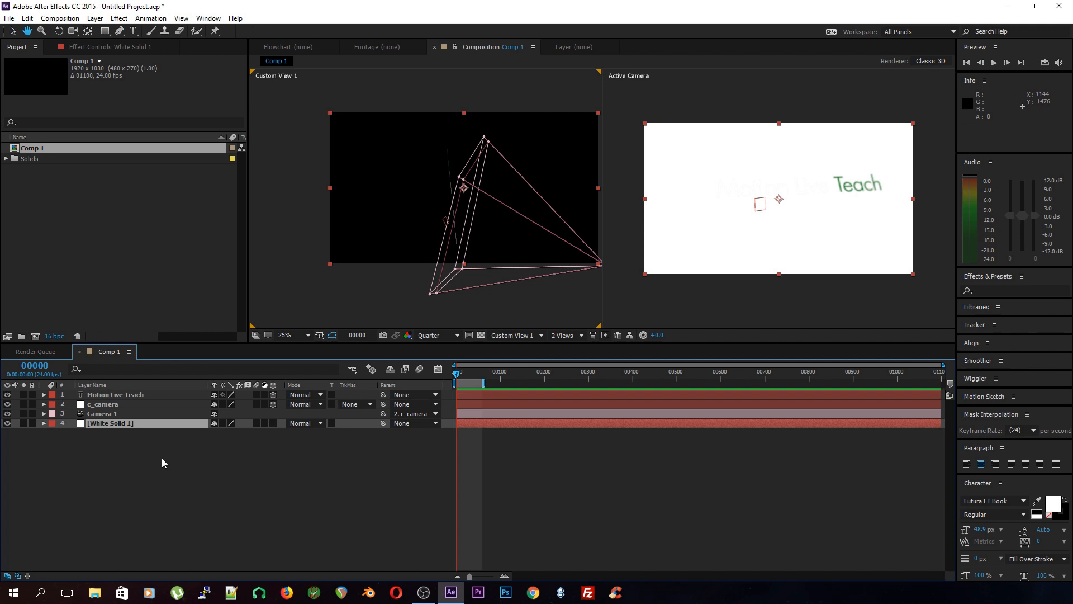
{"action": "key", "text": "space"}
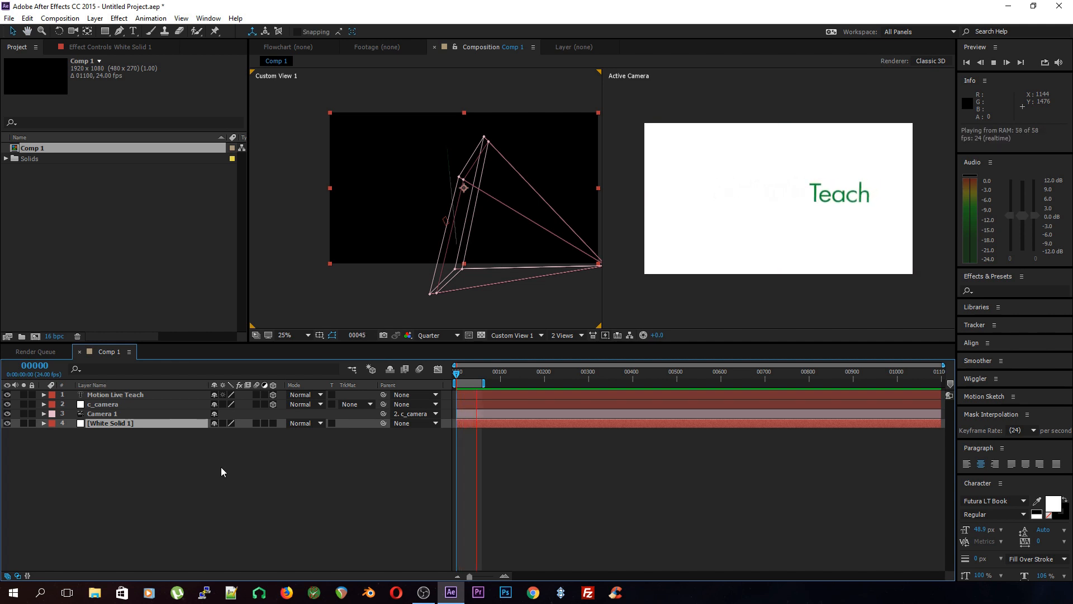
{"action": "key", "text": "space"}
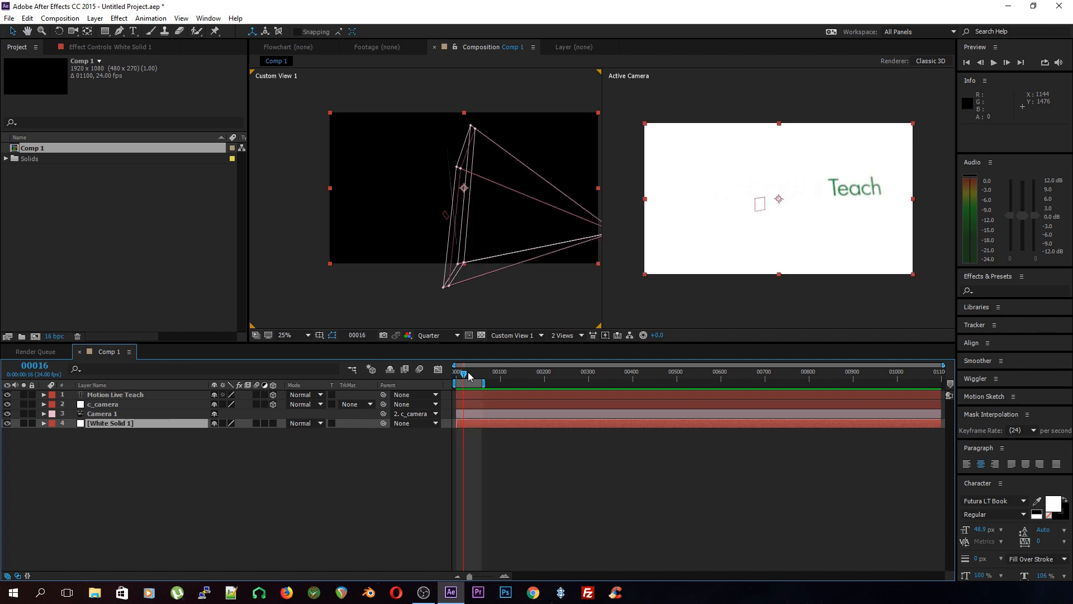
Apply a Gradient Ramp effect to the White Solid 1 background layer and set its ramp shape to Radial Ramp.
{"action": "left_click", "coordinate": [187, 425]}
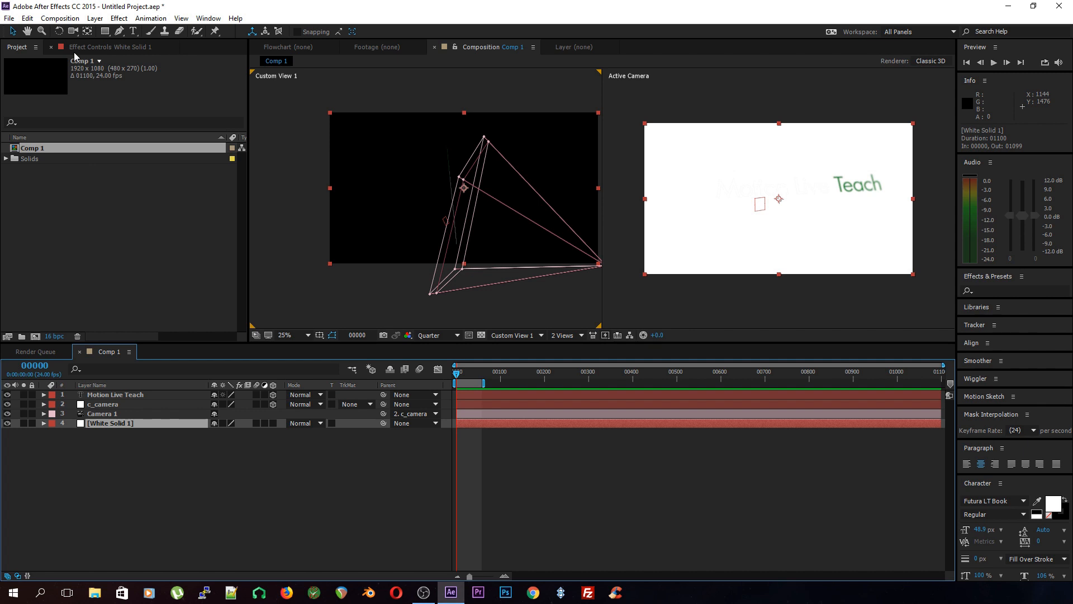
{"action": "left_click", "coordinate": [107, 49]}
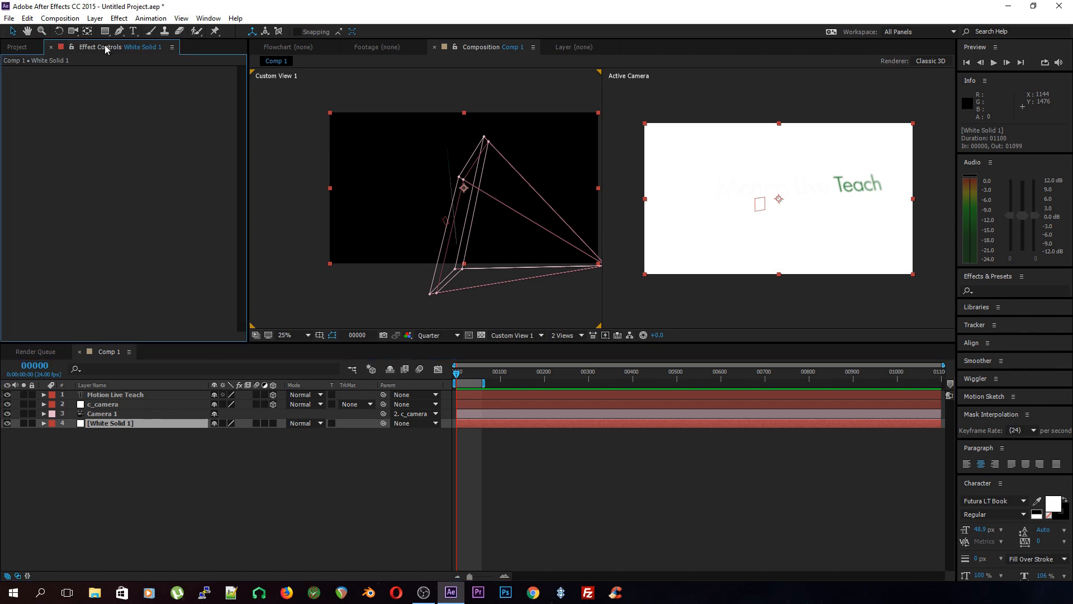
{"action": "left_click", "coordinate": [37, 48]}
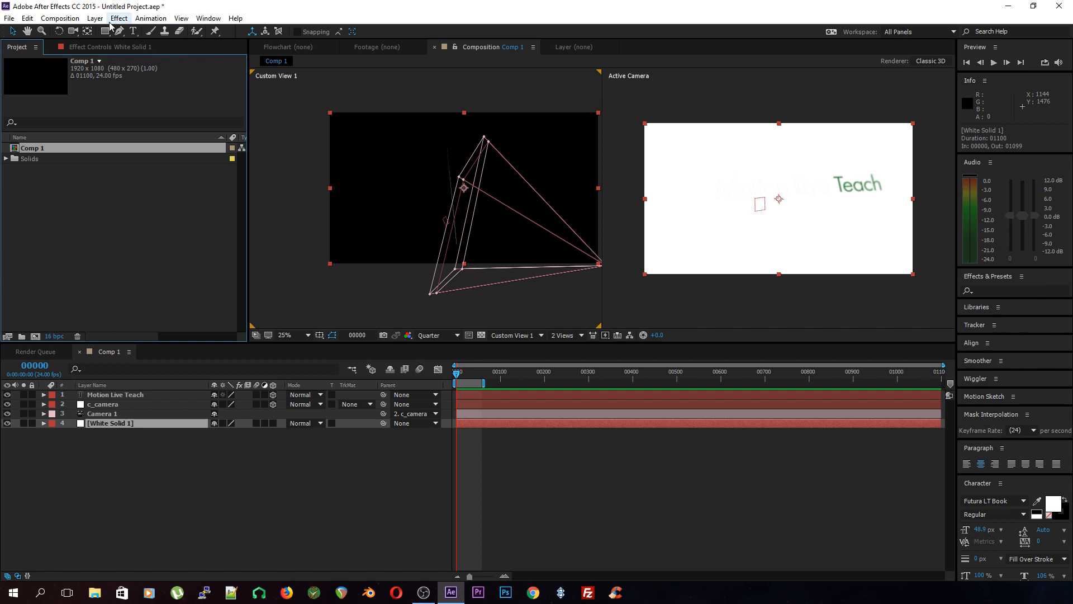
{"action": "left_click", "coordinate": [119, 19]}
{"action": "left_click", "coordinate": [101, 432]}
{"action": "left_click", "coordinate": [104, 424]}
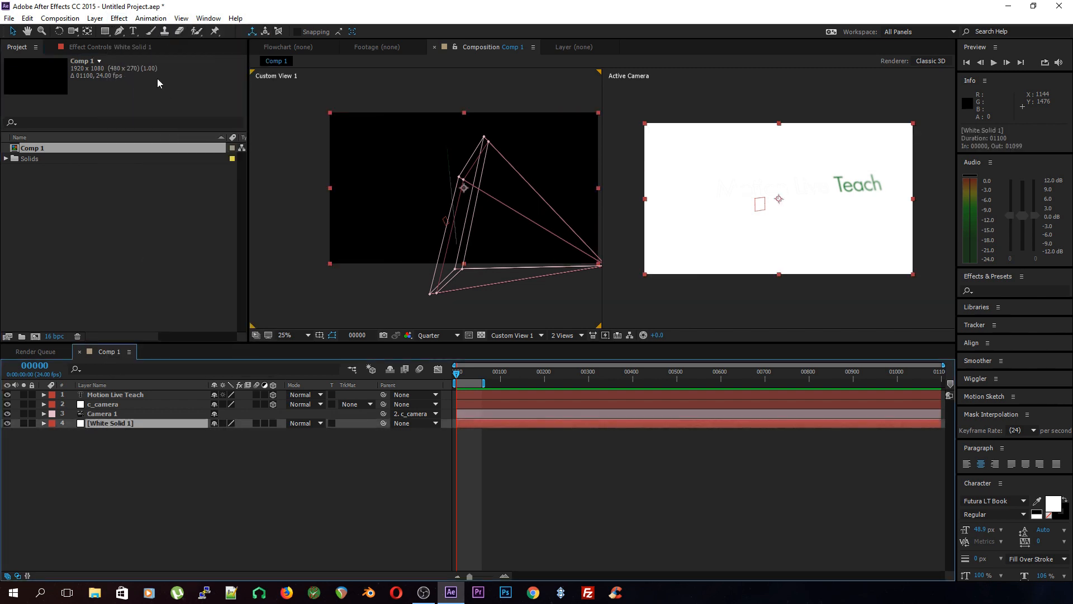
{"action": "left_click", "coordinate": [119, 19]}
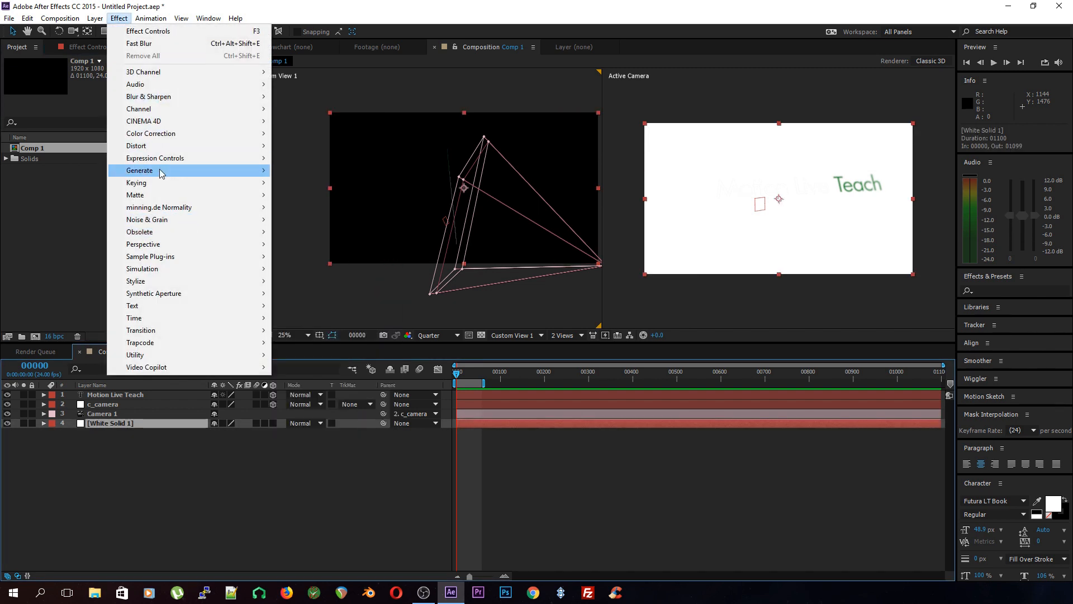
{"action": "mouse_move", "coordinate": [183, 172]}
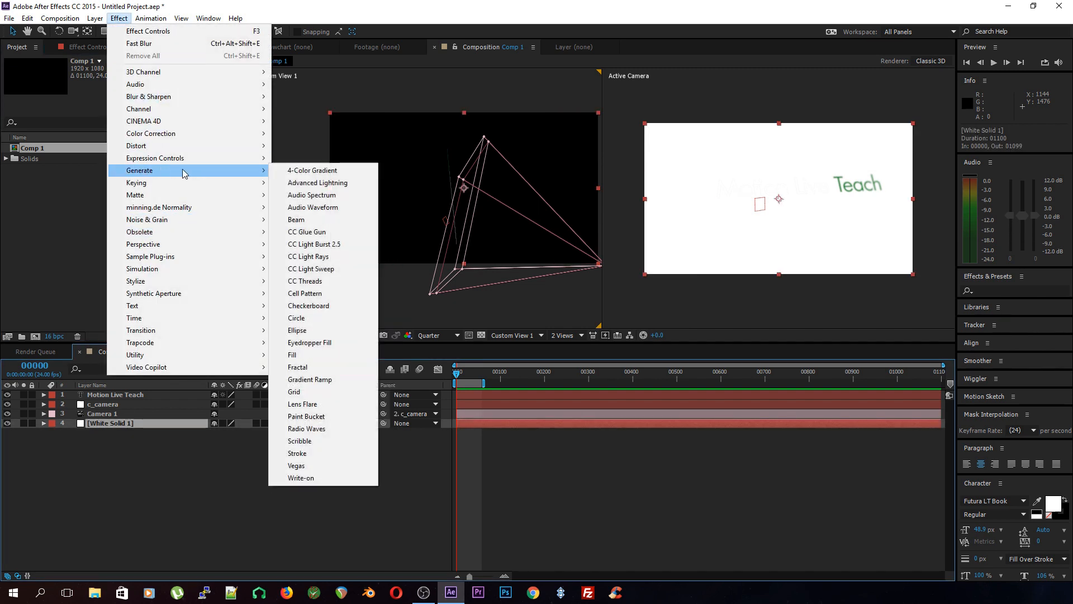
{"action": "left_click", "coordinate": [310, 379]}
{"action": "left_click", "coordinate": [167, 117]}
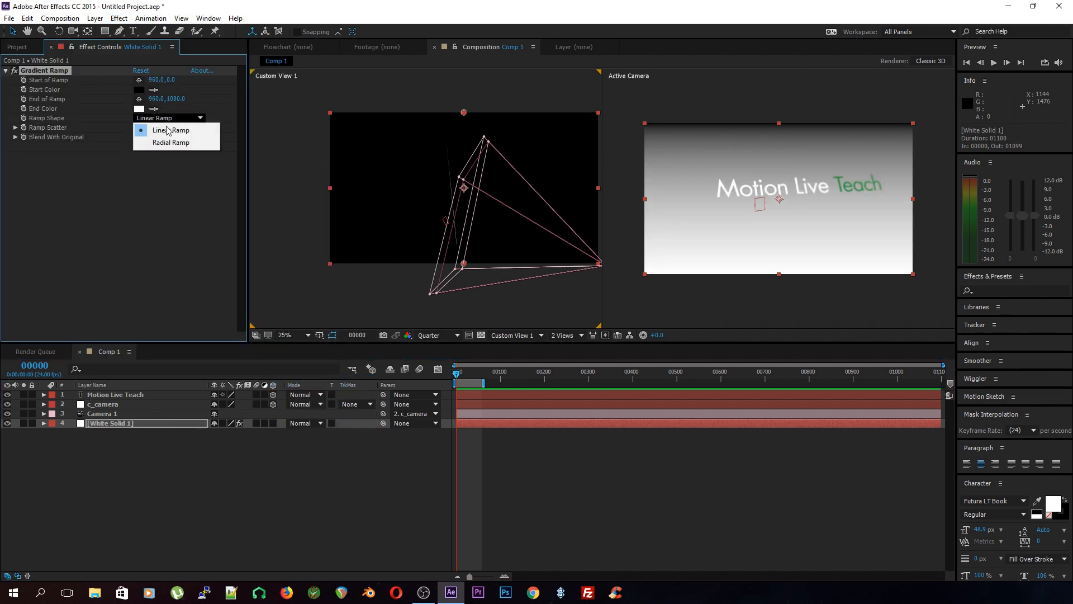
{"action": "left_click", "coordinate": [183, 142]}
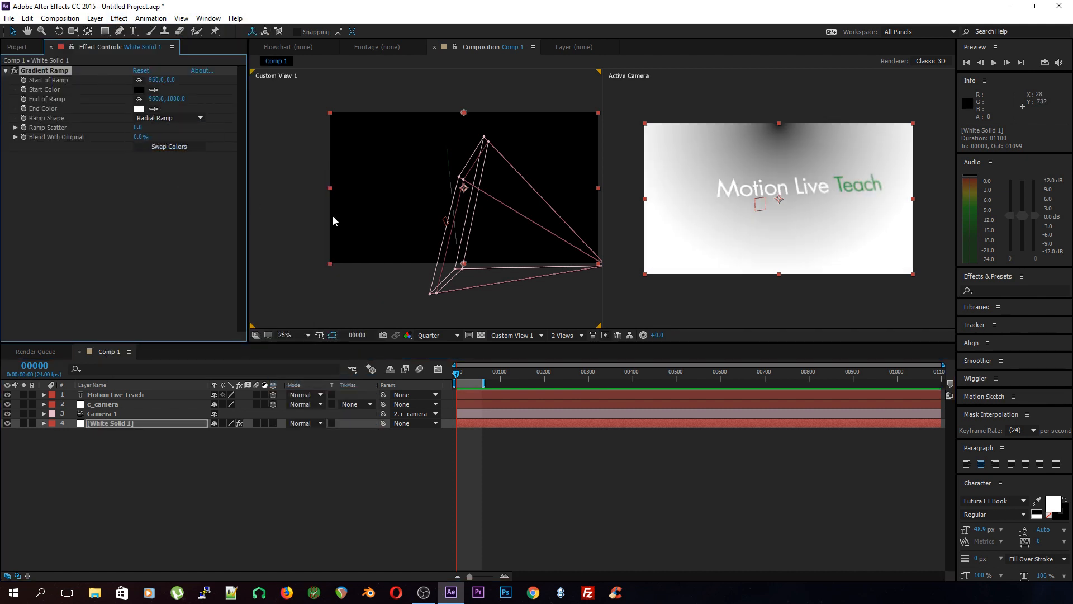
Centre the radial ramp's start at 960, 540 with swapped colors, and extend its end point to 172, 1104.
{"action": "left_click_drag", "start_coordinate": [781, 123], "coordinate": [781, 199]}
{"action": "left_click", "coordinate": [162, 147]}
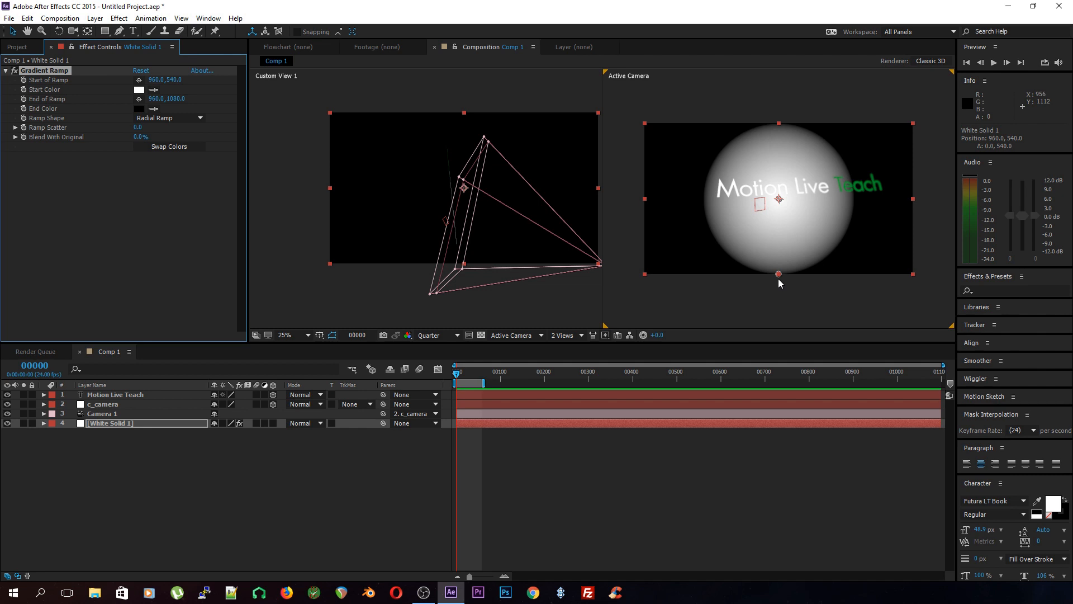
{"action": "left_click_drag", "start_coordinate": [779, 279], "coordinate": [703, 277]}
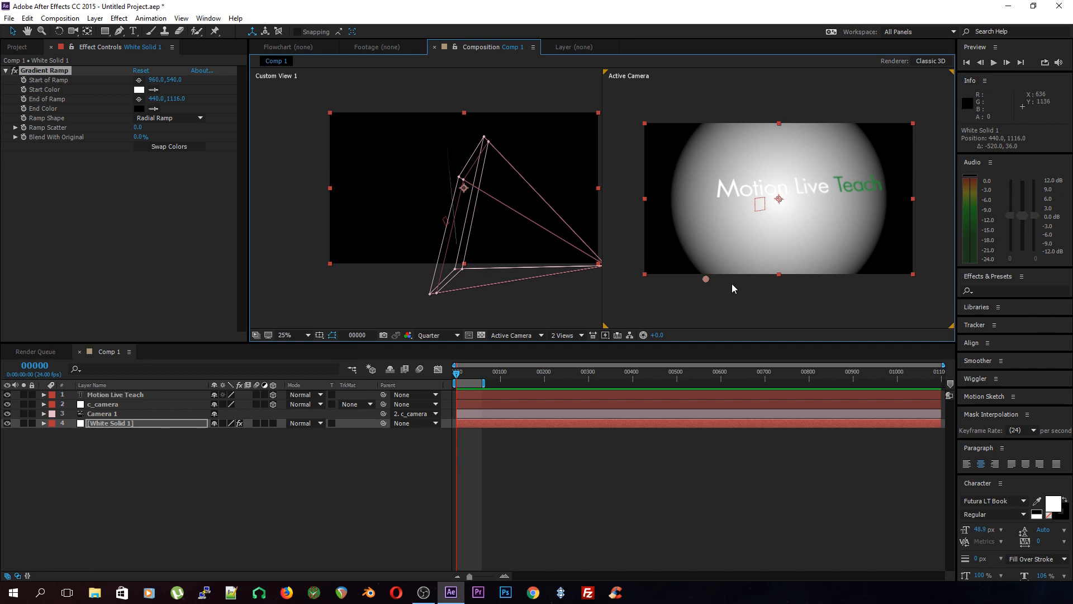
{"action": "left_click_drag", "start_coordinate": [706, 280], "coordinate": [669, 278]}
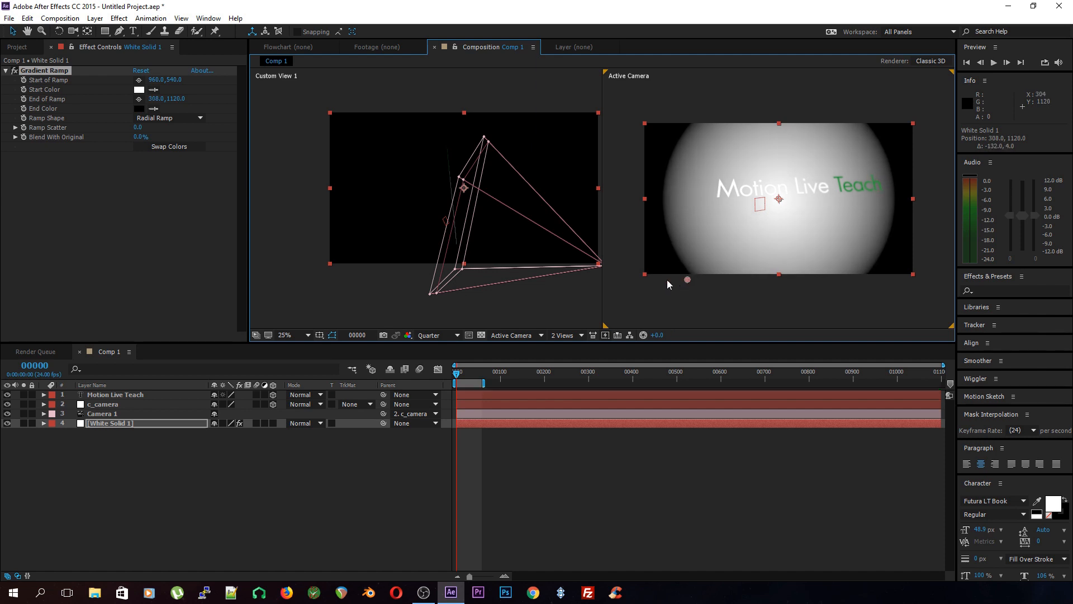
Review the project's color settings, including the Linearize Working Space option.
{"action": "left_click", "coordinate": [17, 47]}
{"action": "left_click", "coordinate": [51, 336]}
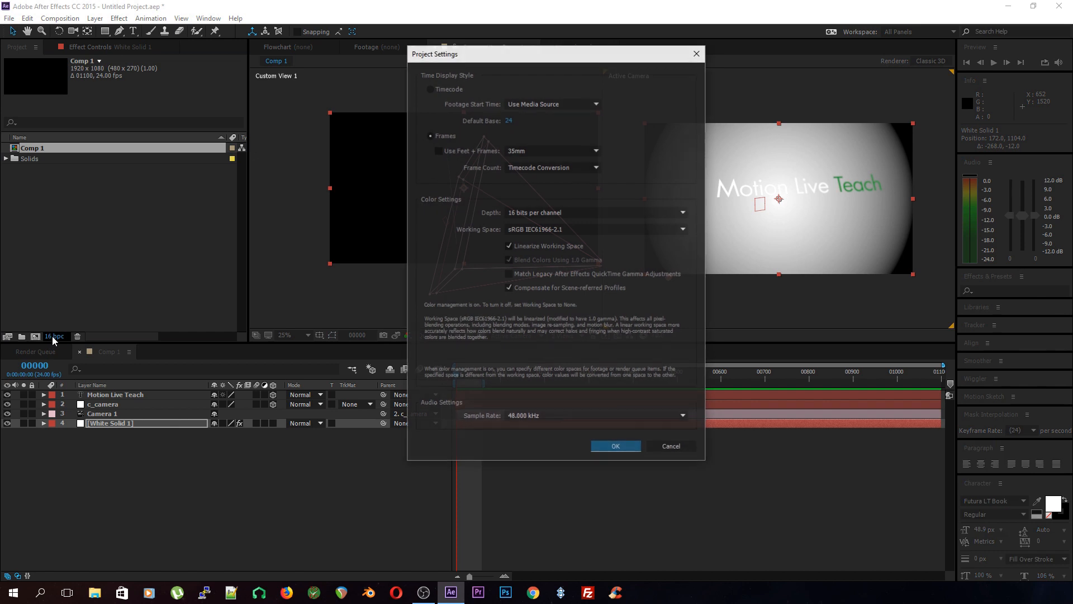
{"action": "left_click", "coordinate": [571, 248]}
{"action": "left_click", "coordinate": [624, 447]}
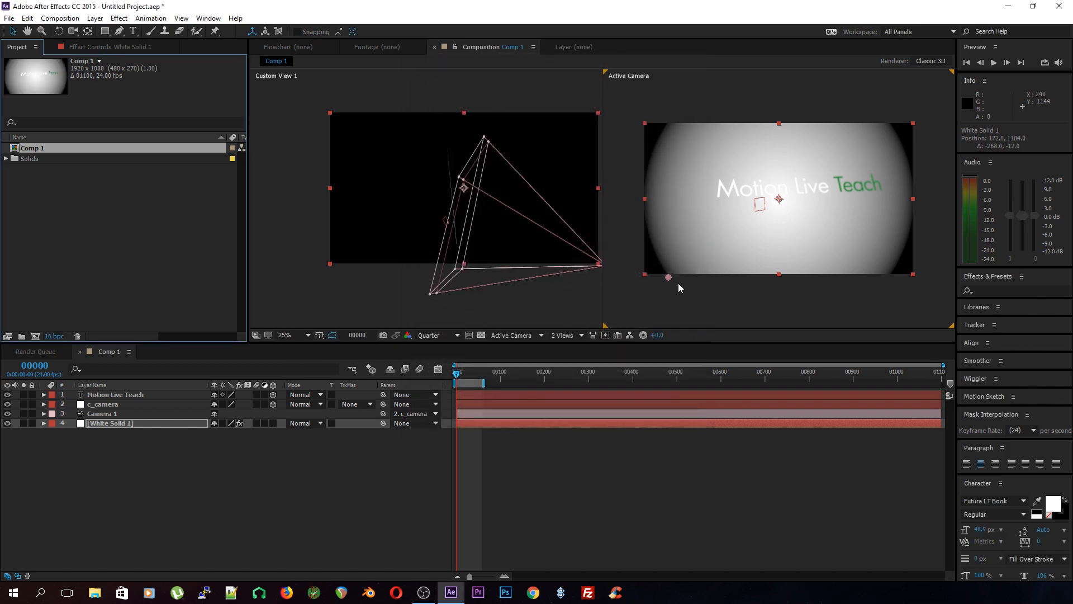
Move the gradient's end point to -24, 1140 and set its end color to dark gray, about 2B2B2B.
{"action": "left_click_drag", "start_coordinate": [662, 277], "coordinate": [641, 283]}
{"action": "left_click", "coordinate": [101, 47]}
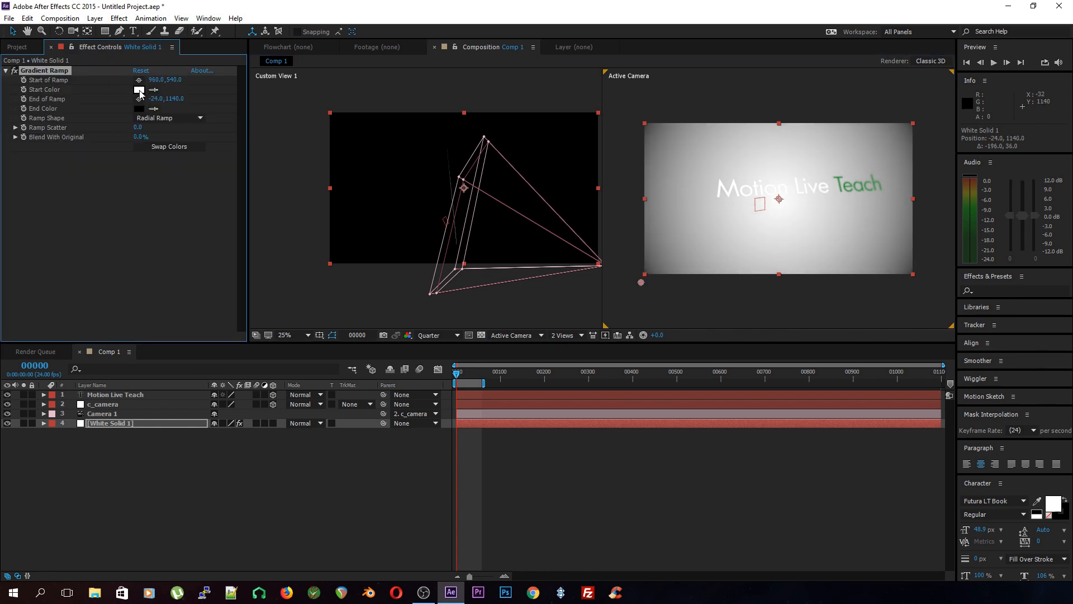
{"action": "left_click", "coordinate": [138, 109]}
{"action": "mouse_move", "coordinate": [240, 339]}
{"action": "left_mouse_down"}
{"action": "mouse_move", "coordinate": [230, 342]}
{"action": "mouse_move", "coordinate": [214, 323]}
{"action": "left_mouse_up"}
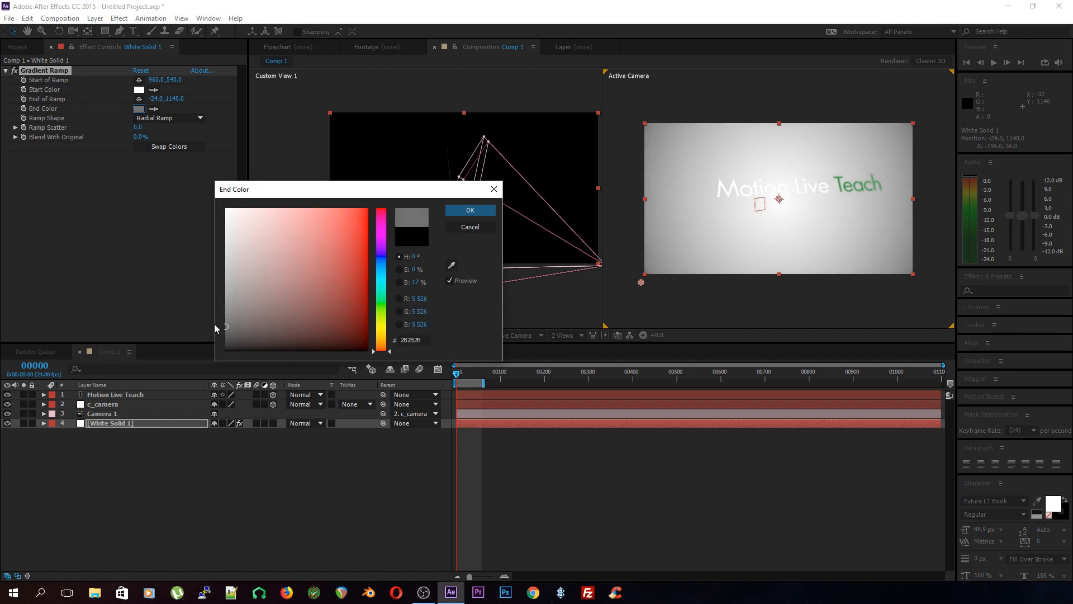
{"action": "left_click", "coordinate": [453, 228]}
Preview the text animation over the gradient background from frame 0 and return to frame 0.
{"action": "mouse_move", "coordinate": [455, 374]}
{"action": "left_mouse_down"}
{"action": "mouse_move", "coordinate": [491, 375]}
{"action": "mouse_move", "coordinate": [456, 375]}
{"action": "left_mouse_up"}
{"action": "key", "text": "space"}
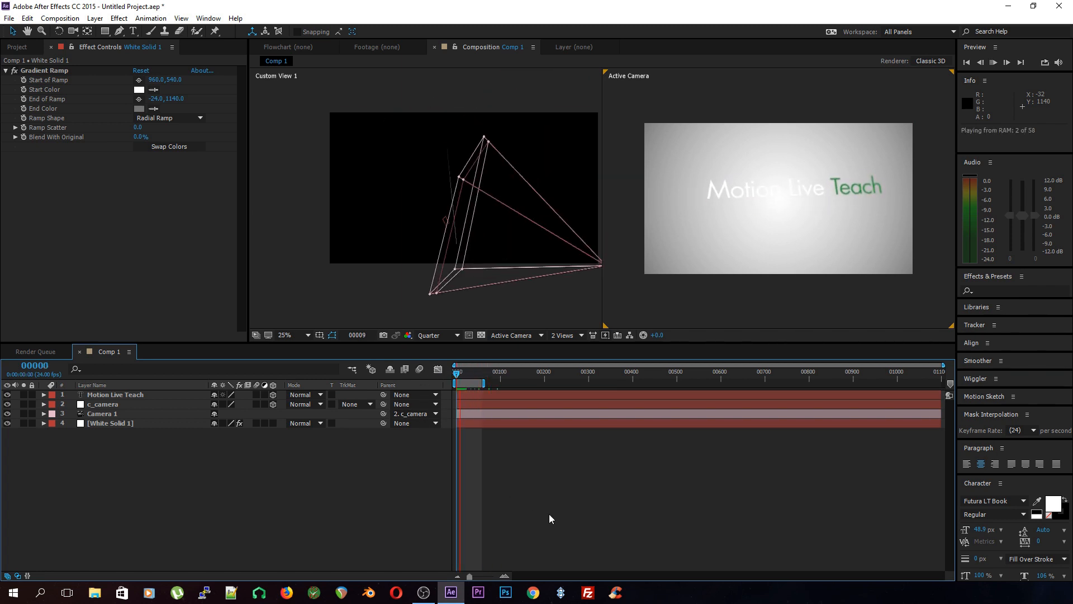
{"action": "key", "text": "space"}
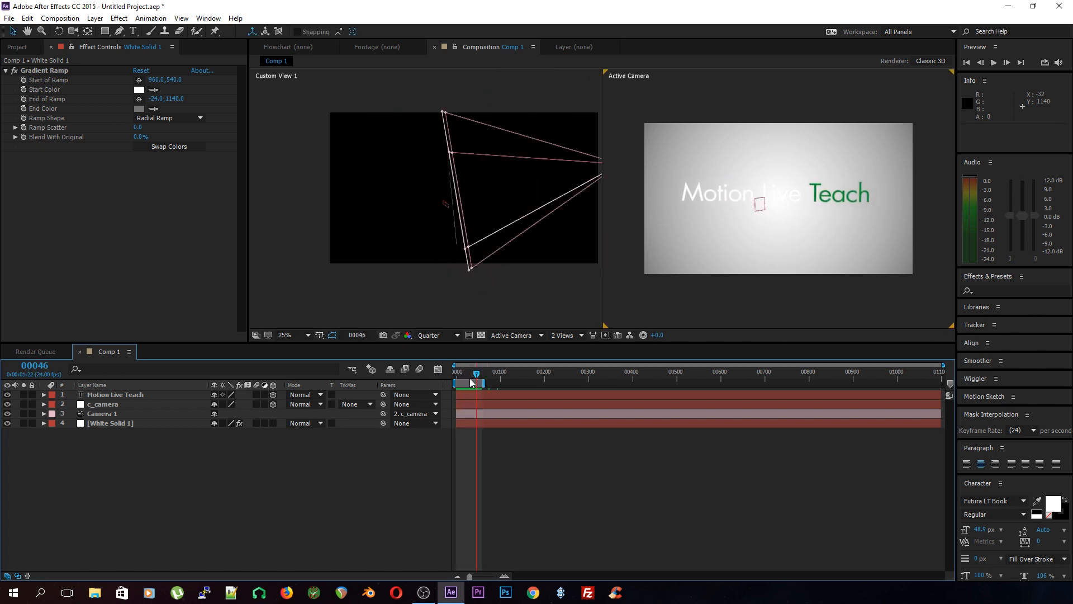
{"action": "left_click_drag", "start_coordinate": [477, 373], "coordinate": [456, 375]}
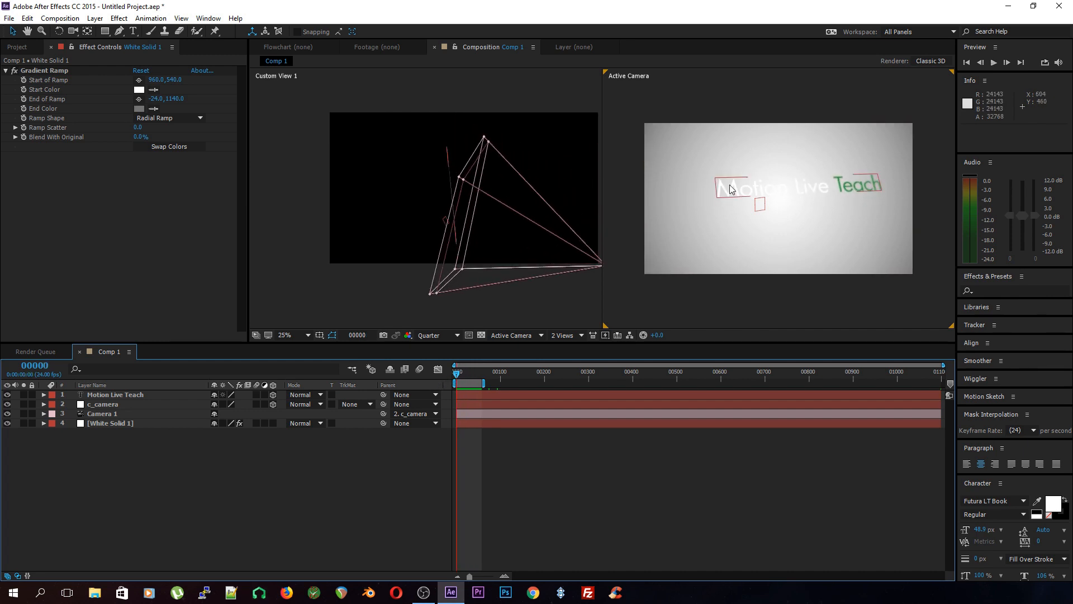
Duplicate the Motion Live Teach text layer and move the lower copy about 42 px back along its Z axis.
{"action": "left_click", "coordinate": [775, 195]}
{"action": "left_click", "coordinate": [174, 453]}
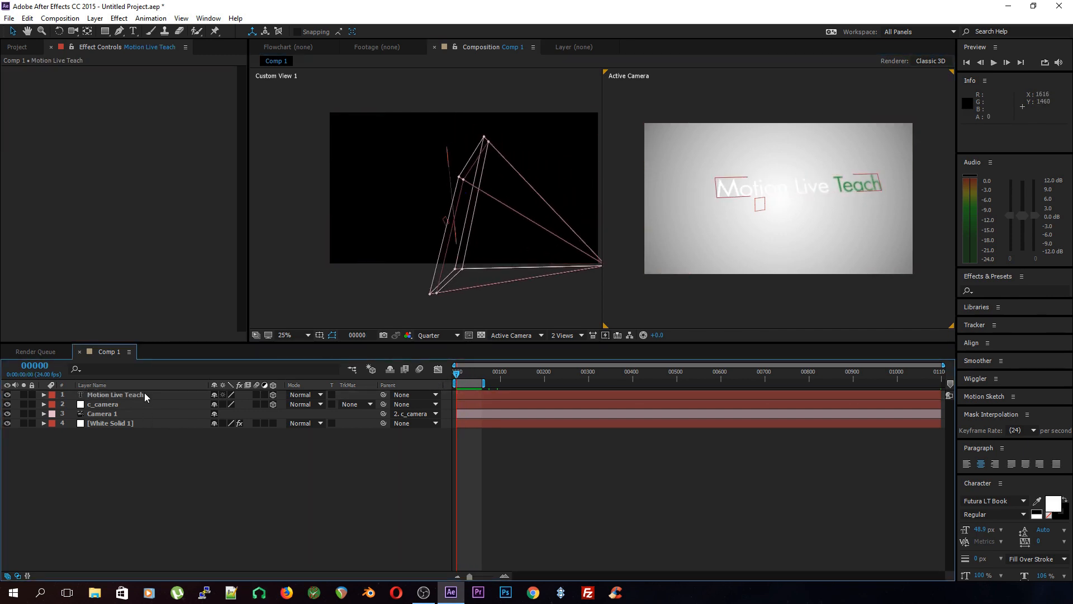
{"action": "left_click", "coordinate": [145, 395]}
{"action": "left_click", "coordinate": [155, 461]}
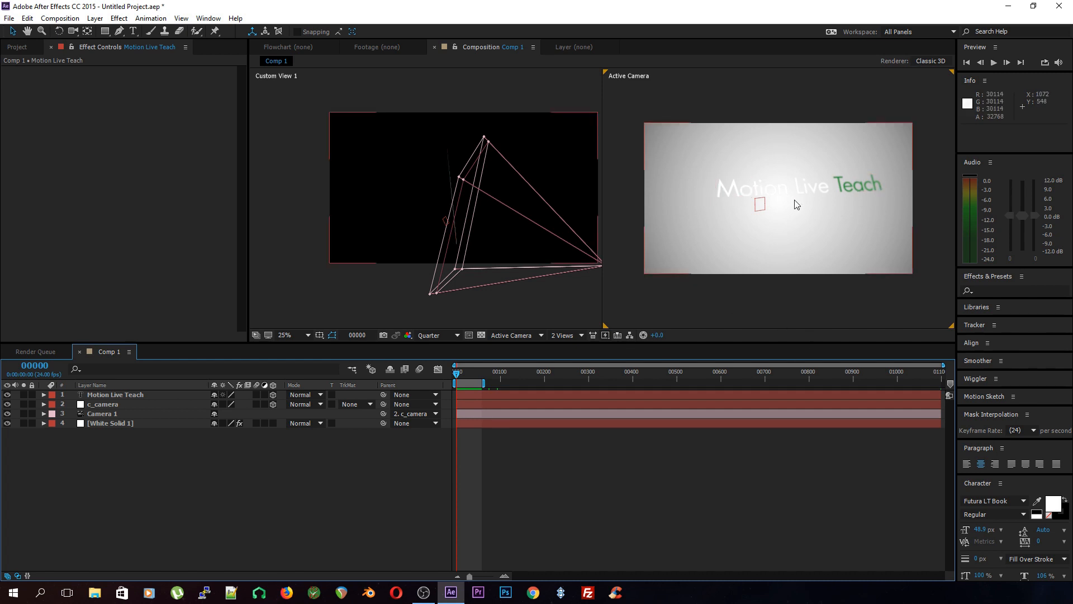
{"action": "left_click", "coordinate": [118, 395]}
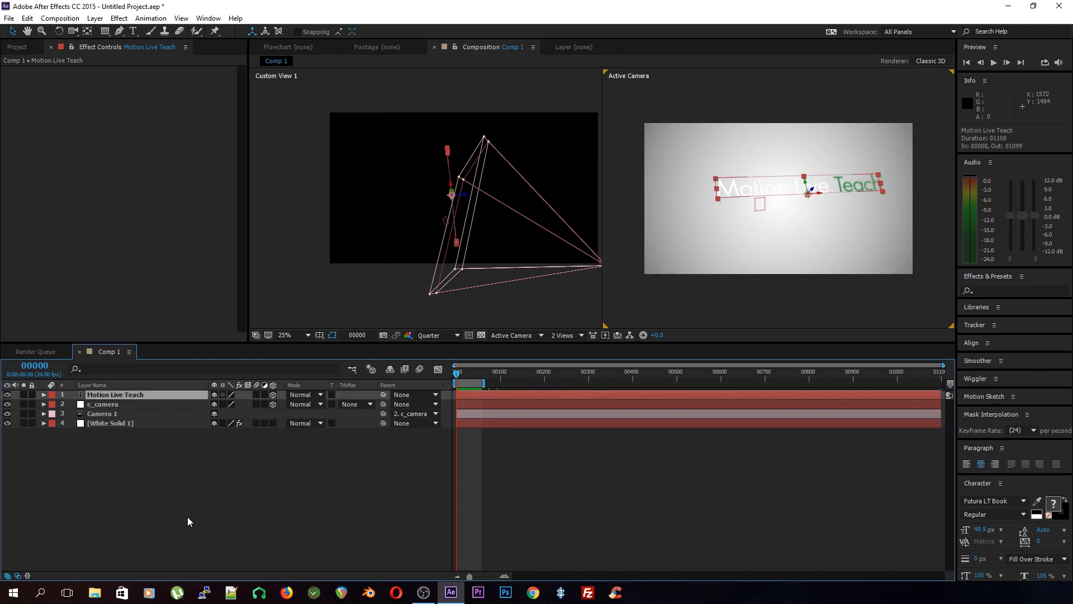
{"action": "key", "text": "ctrl+d"}
{"action": "left_click", "coordinate": [128, 404]}
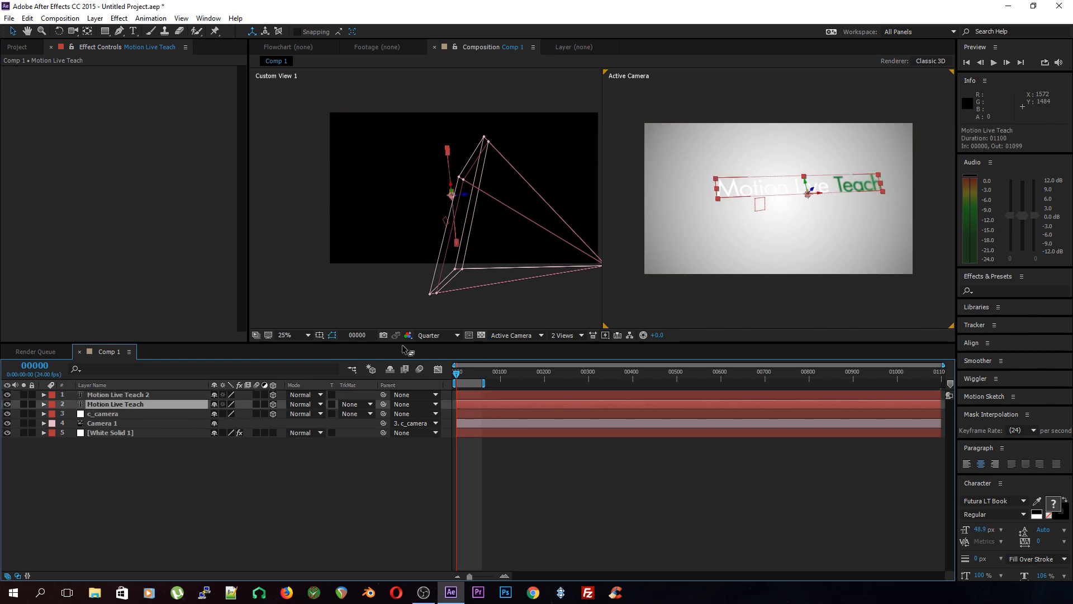
{"action": "left_click_drag", "start_coordinate": [813, 194], "coordinate": [809, 192]}
{"action": "key", "text": "ctrl+z"}
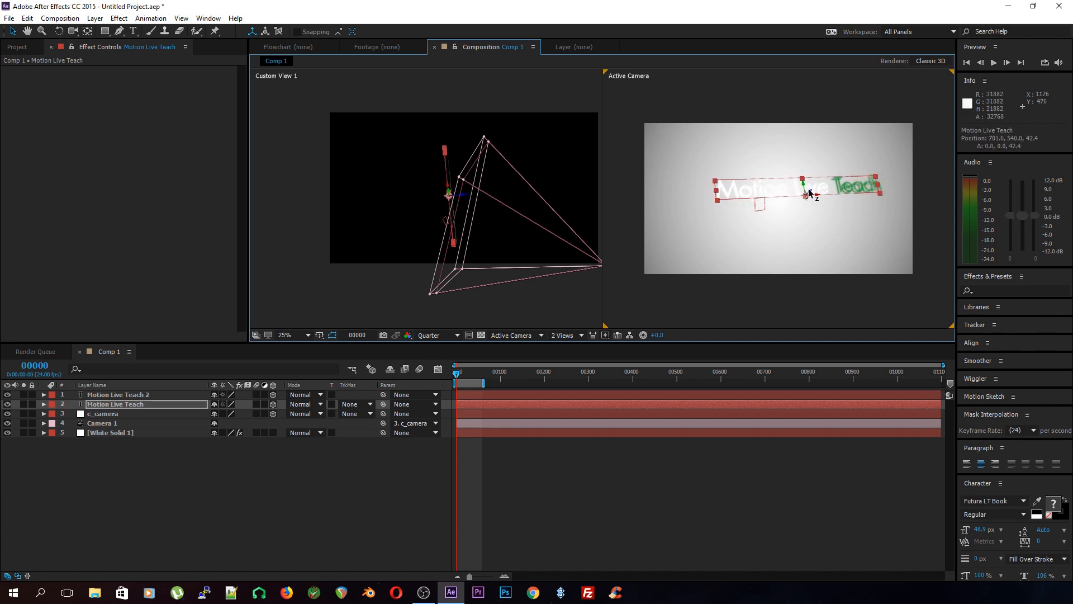
Fill the lower Motion Live Teach text with black and apply Fast Blur to it with a blurriness of 12.
{"action": "double_click", "coordinate": [139, 404]}
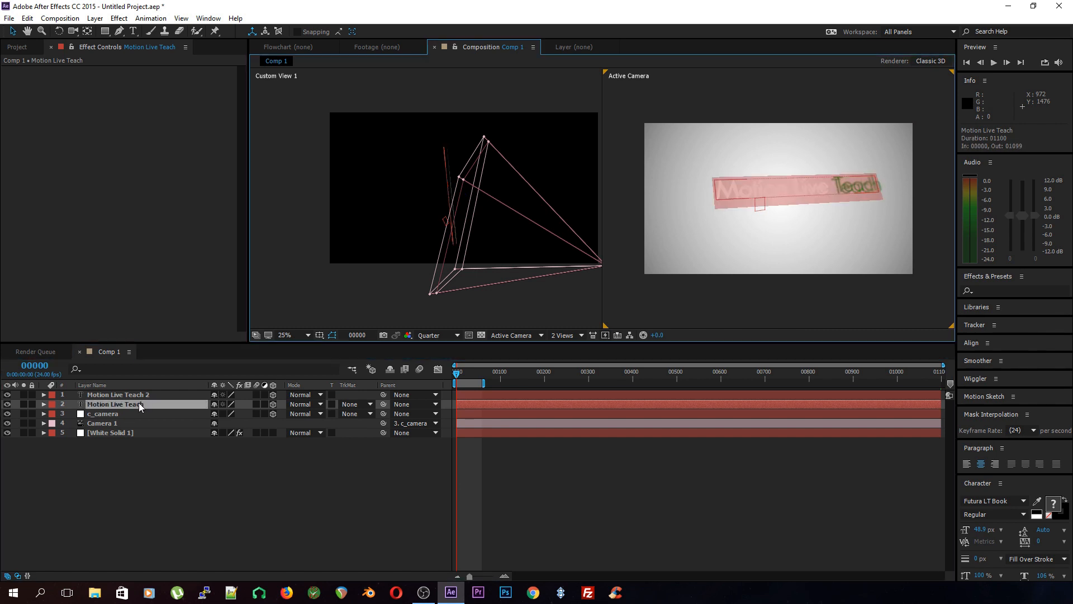
{"action": "left_click", "coordinate": [346, 506]}
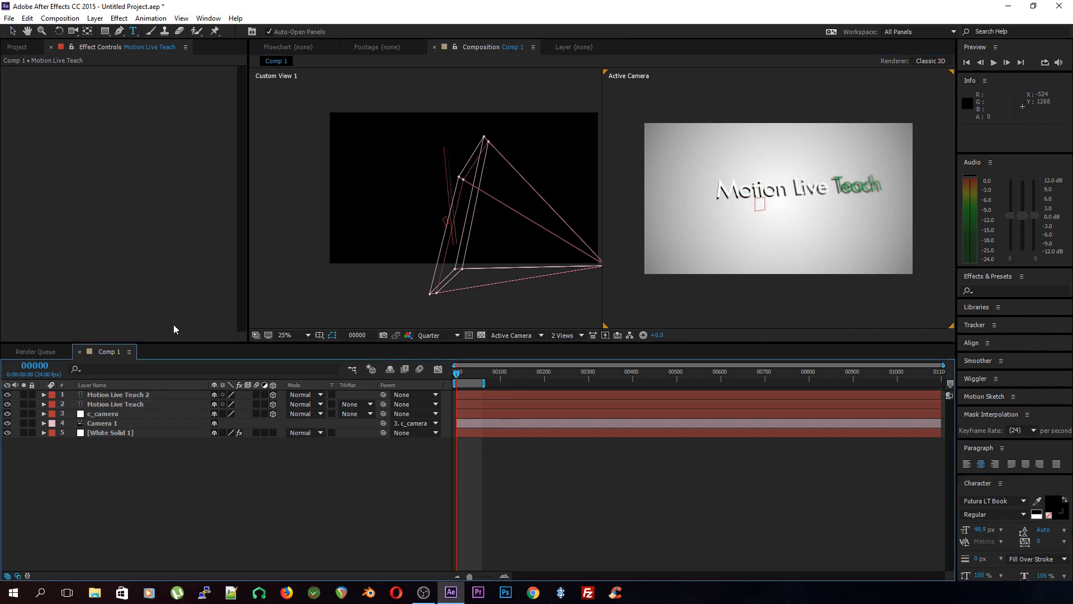
{"action": "left_click", "coordinate": [148, 403]}
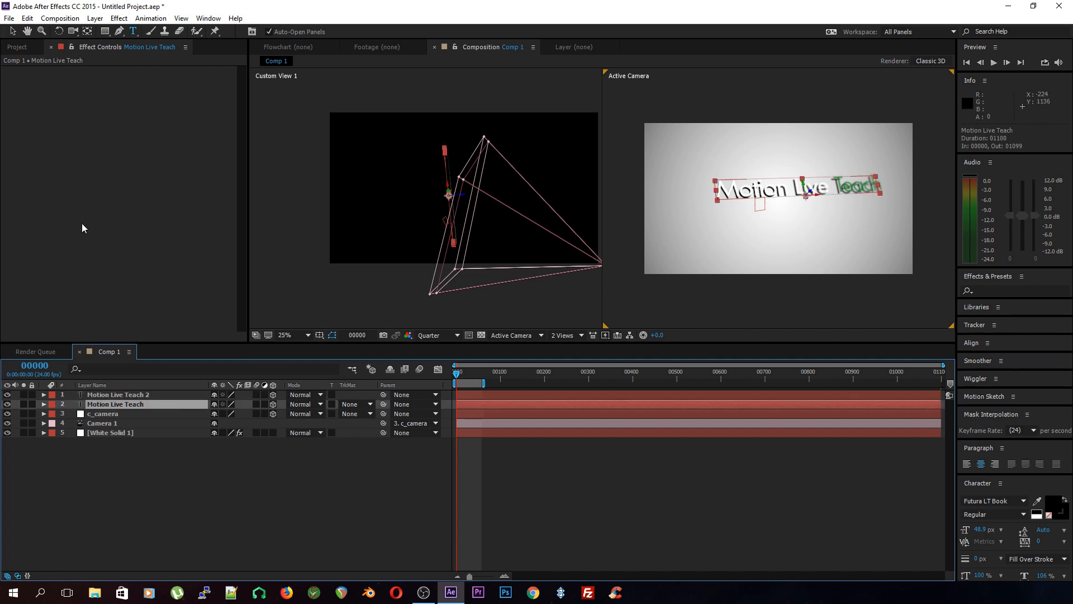
{"action": "right_click", "coordinate": [60, 143]}
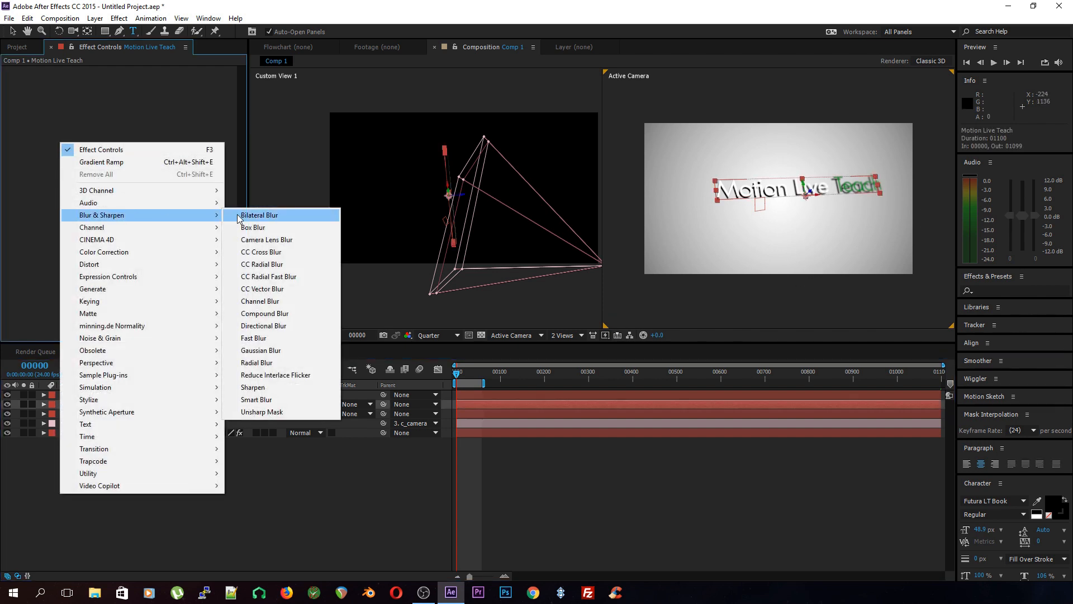
{"action": "left_click", "coordinate": [253, 337]}
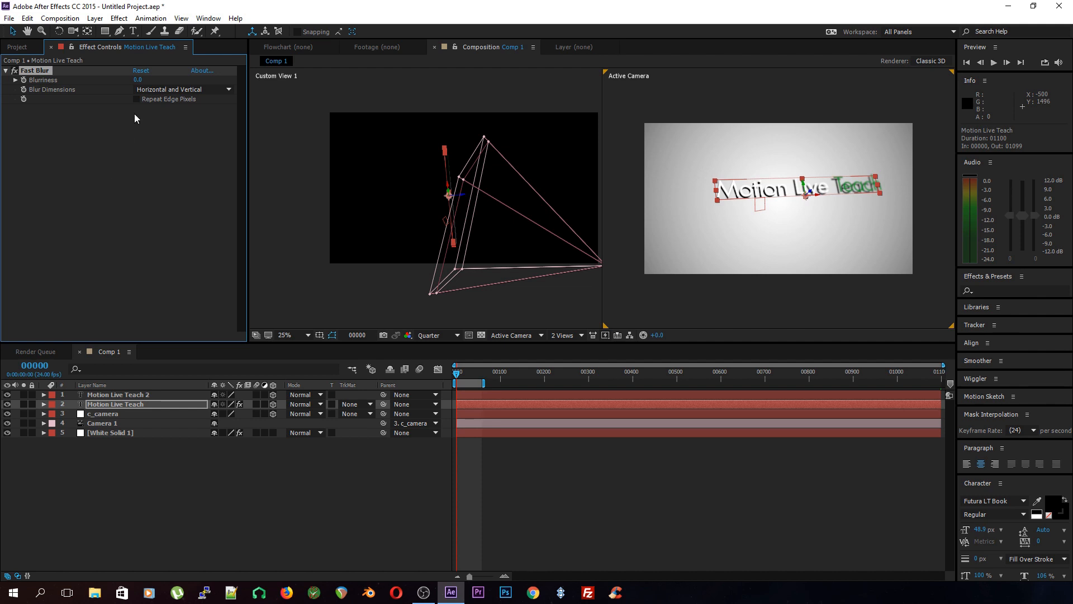
{"action": "left_click_drag", "start_coordinate": [138, 80], "coordinate": [146, 82]}
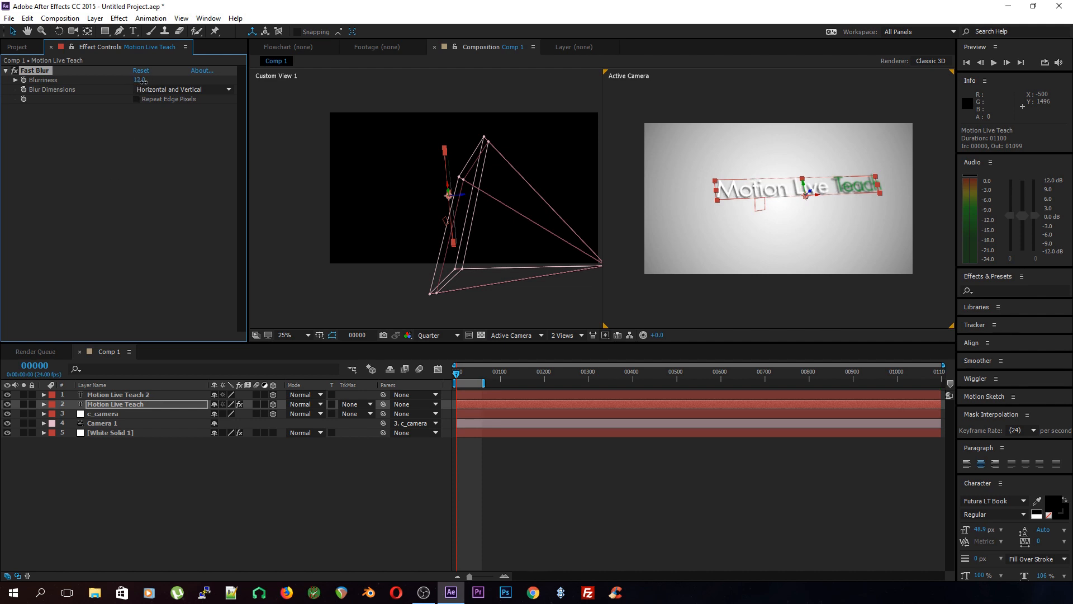
{"action": "left_click", "coordinate": [140, 150]}
{"action": "left_click", "coordinate": [241, 467]}
Set the blurred black text layer's opacity to 52% and preview the animation with its soft shadow.
{"action": "left_click", "coordinate": [134, 404]}
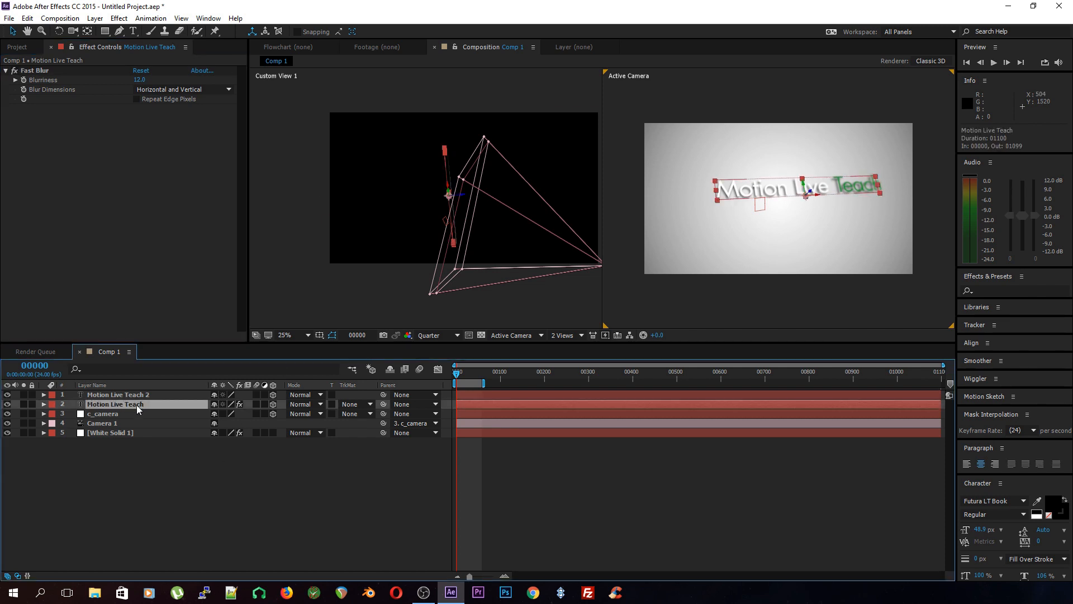
{"action": "key", "text": "t"}
{"action": "mouse_move", "coordinate": [213, 413]}
{"action": "left_mouse_down"}
{"action": "mouse_move", "coordinate": [190, 419]}
{"action": "mouse_move", "coordinate": [218, 413]}
{"action": "left_mouse_up"}
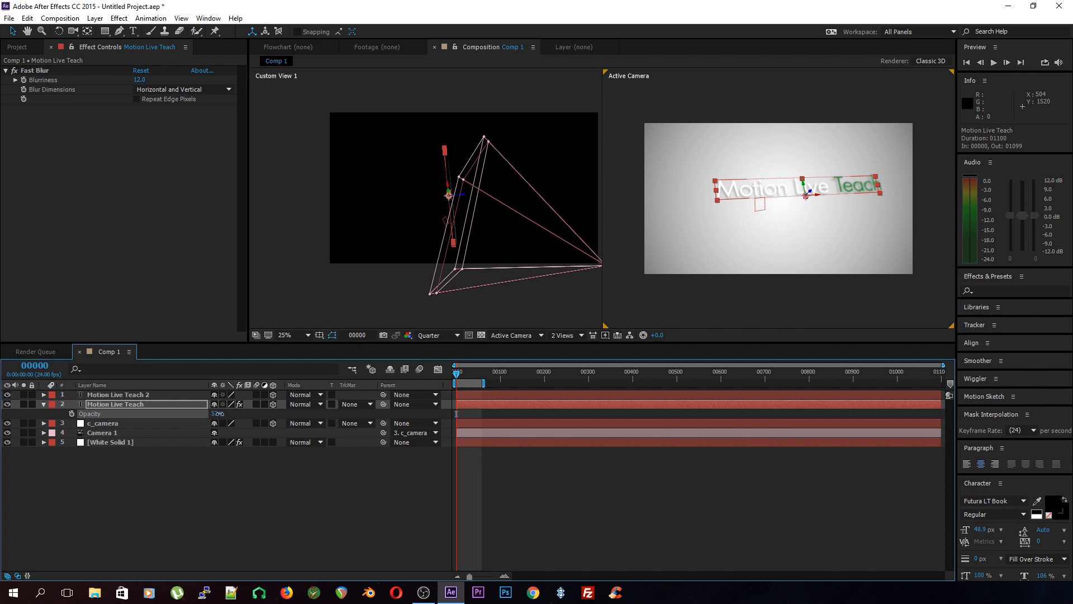
{"action": "left_click", "coordinate": [240, 508]}
{"action": "key", "text": "space"}
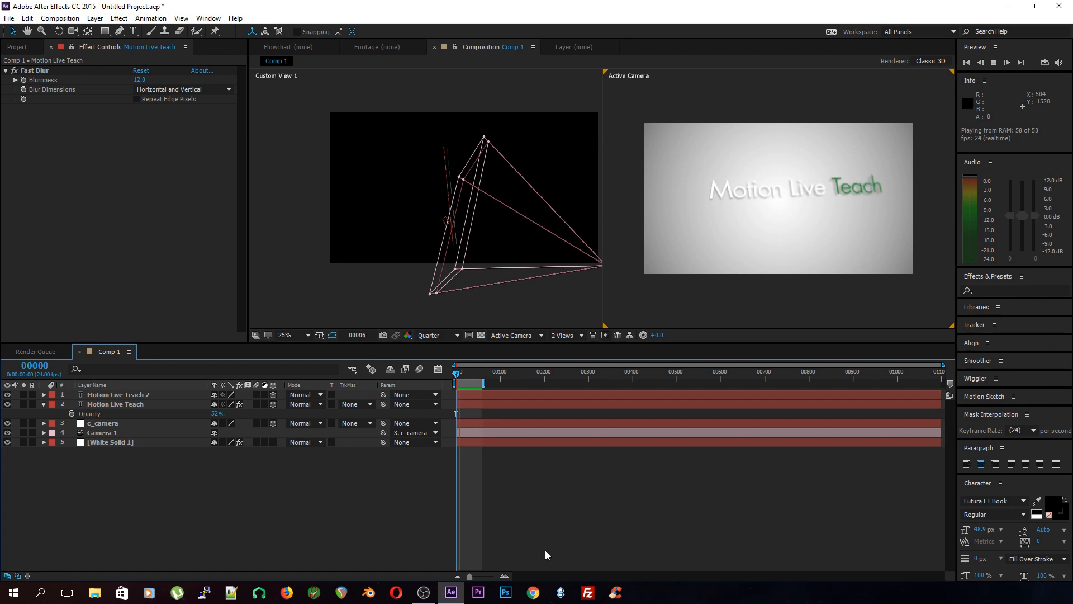
{"action": "key", "text": "space"}
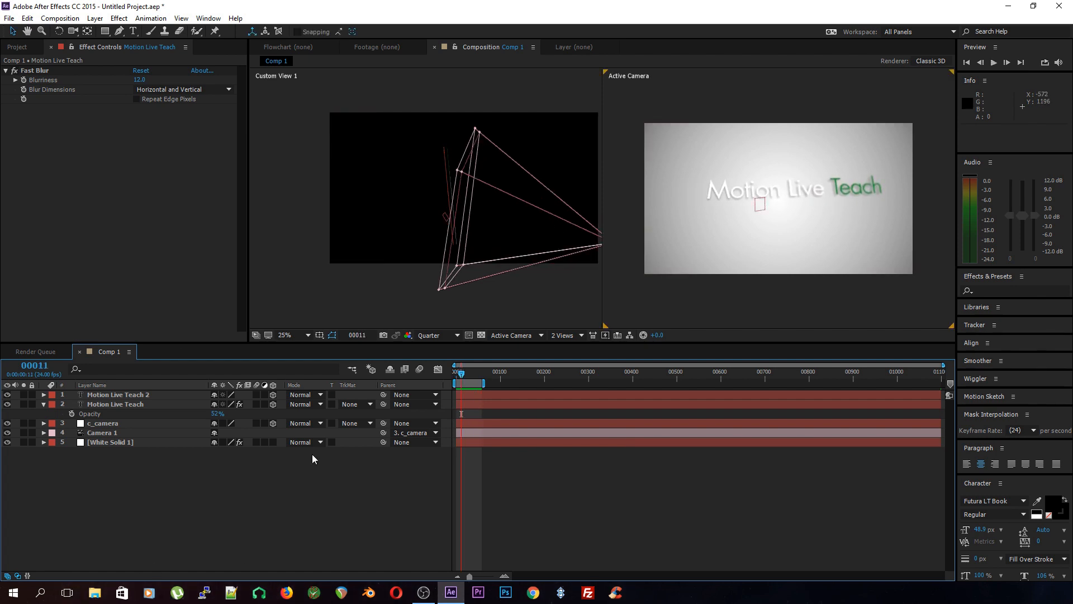
Switch to File Explorer and import url_final.mov into the project.
{"action": "key", "text": "alt+Tab"}
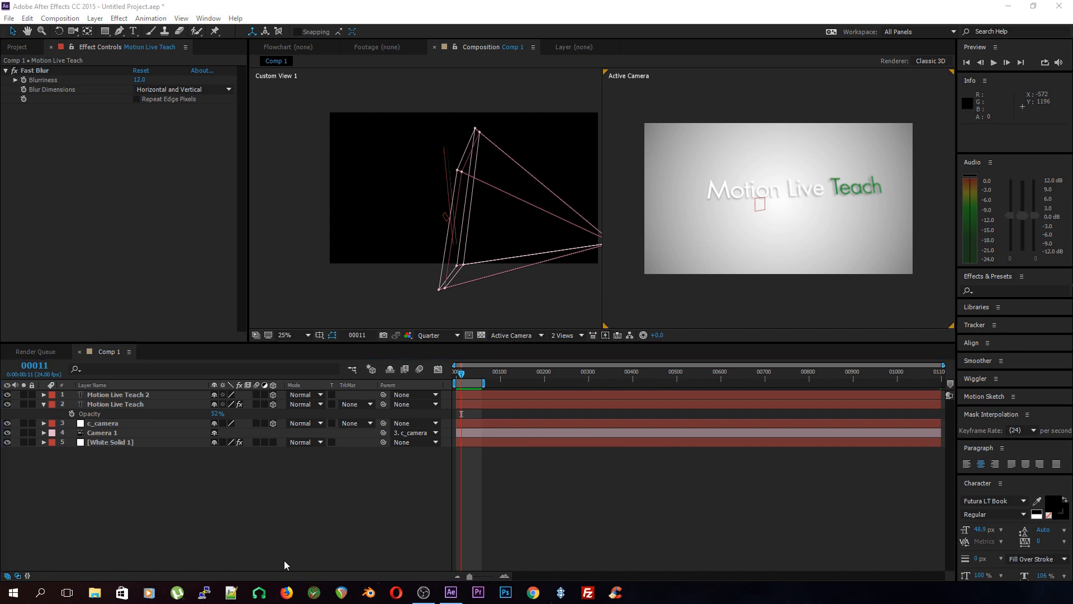
{"action": "left_click", "coordinate": [95, 592]}
{"action": "left_click_drag", "start_coordinate": [1072, 268], "coordinate": [103, 275]}
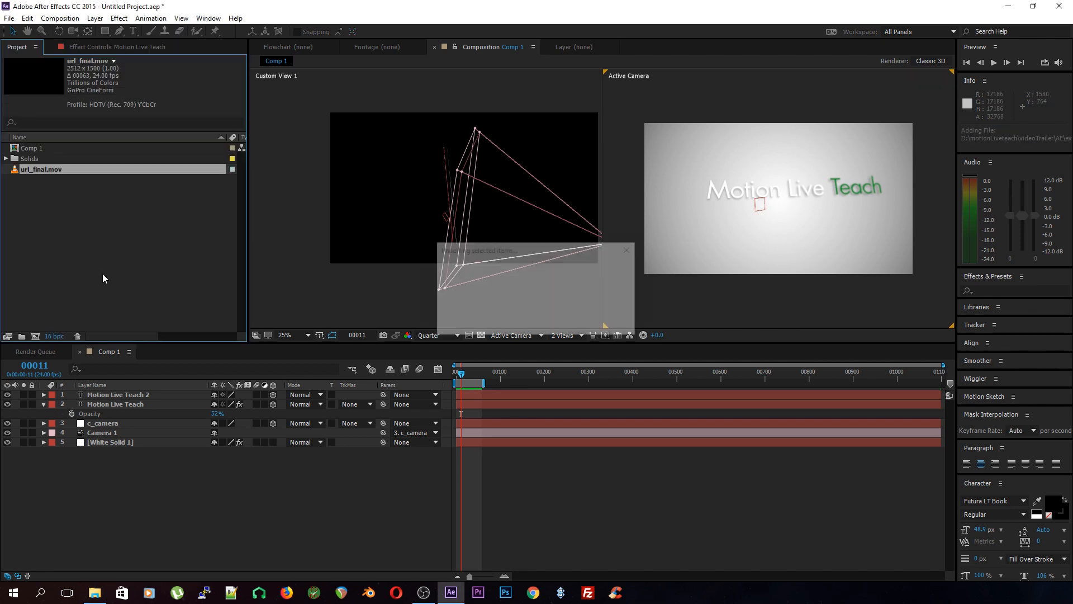
{"action": "left_click", "coordinate": [22, 178]}
Open the url_final.mov footage, play it through, and return to Comp 1.
{"action": "double_click", "coordinate": [14, 166]}
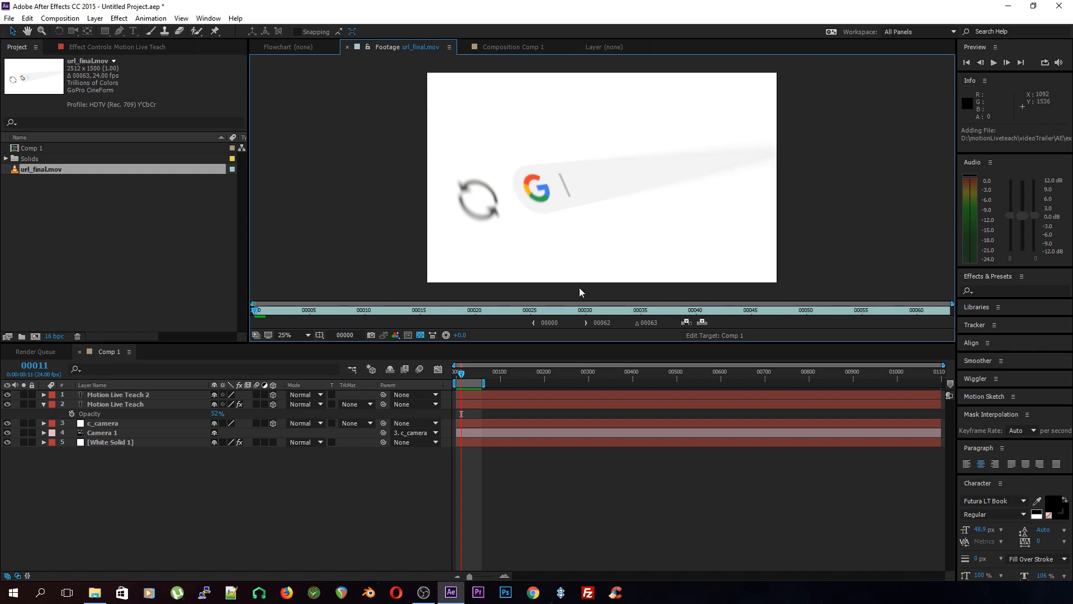
{"action": "key", "text": "space"}
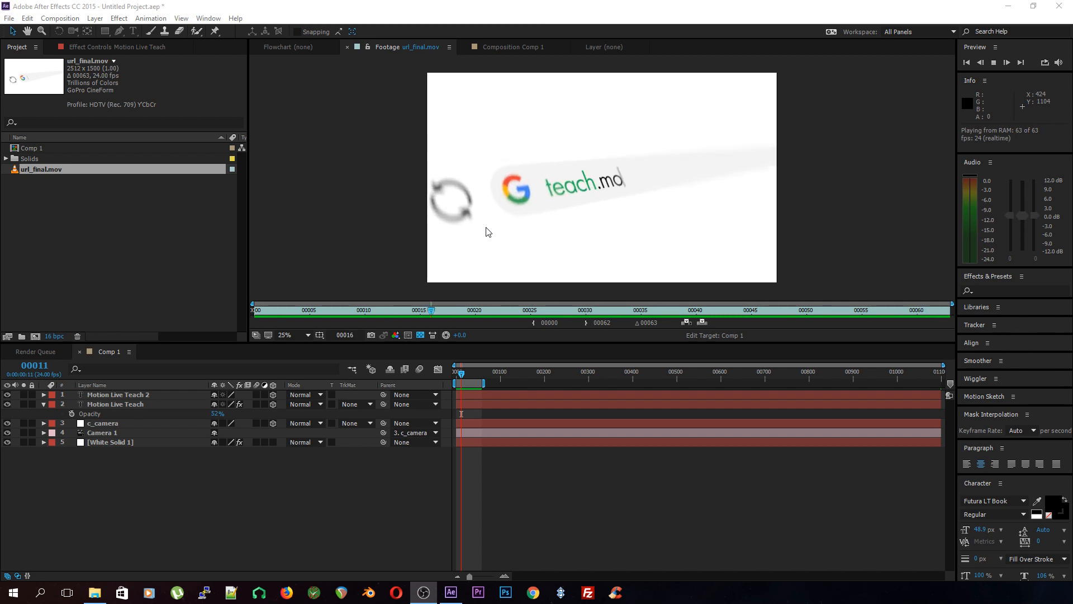
{"action": "left_click", "coordinate": [404, 461]}
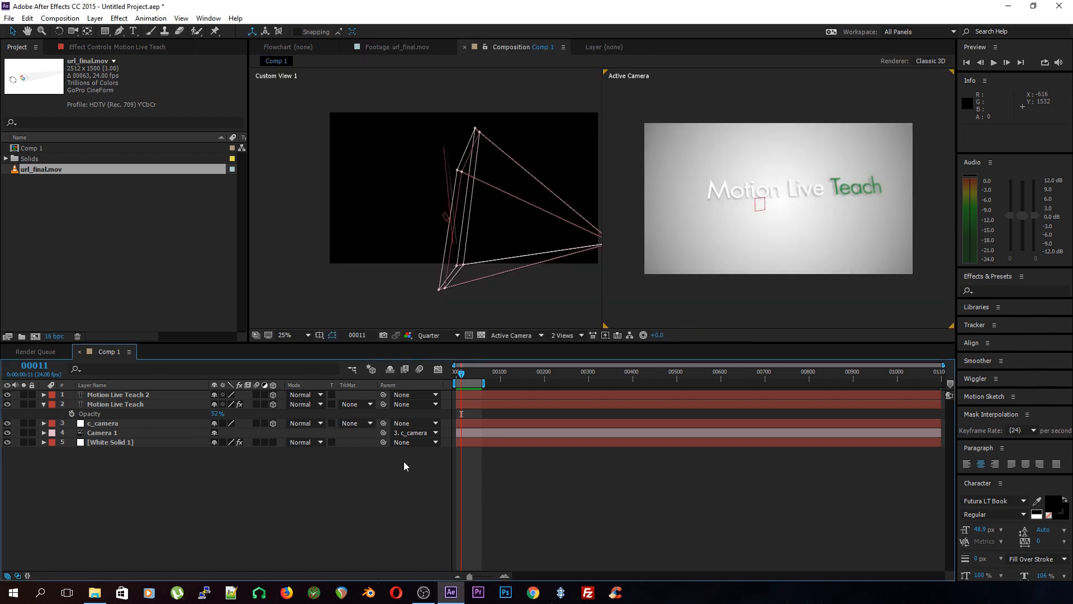